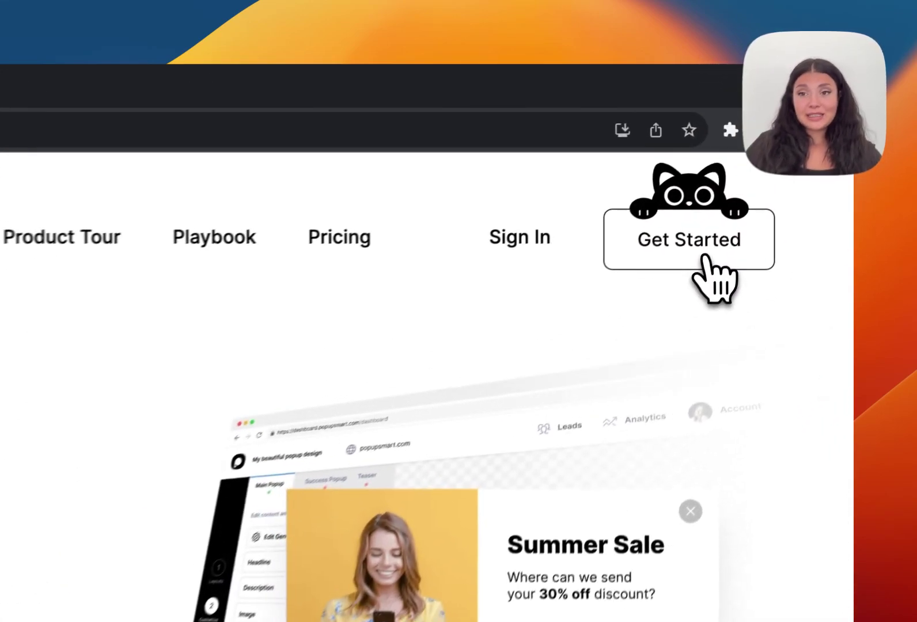
Register a free Popupsmart account for poetic-muffin-cbc3ee.netlify.app, accepting the privacy policy and passing reCAPTCHA
{"action": "left_click", "coordinate": [775, 164]}
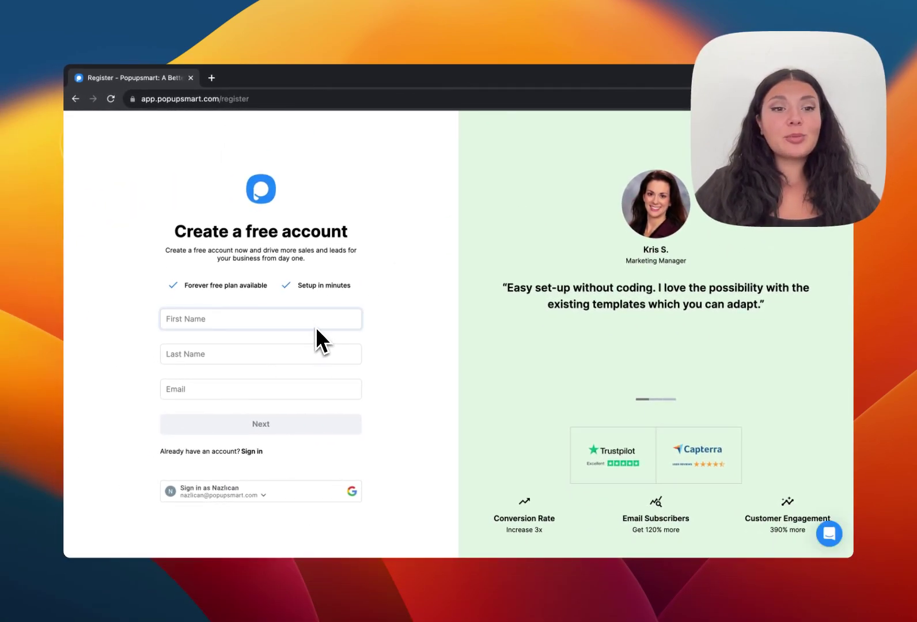
{"action": "key", "text": "Tab"}
{"action": "key", "text": "Tab"}
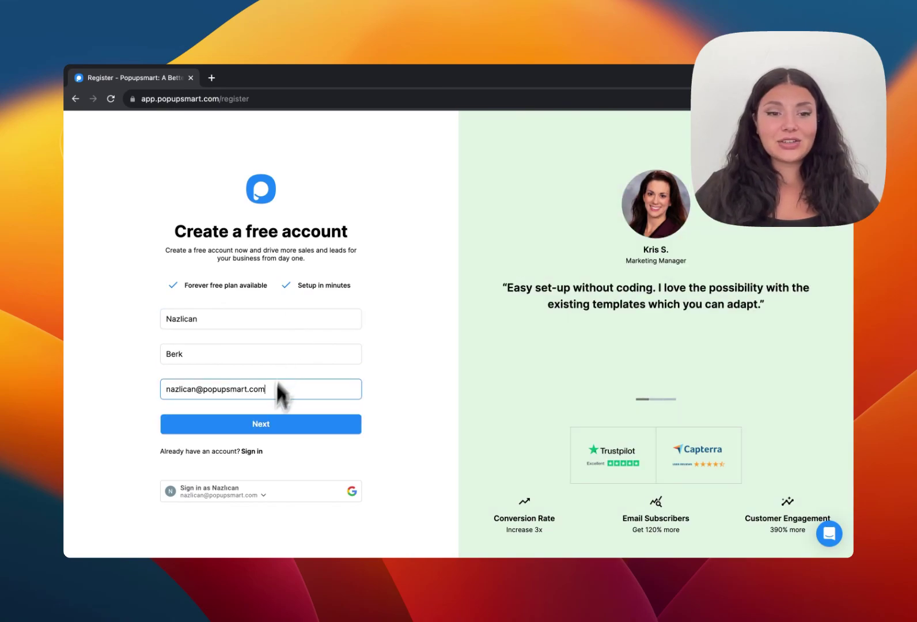
{"action": "left_click", "coordinate": [262, 431]}
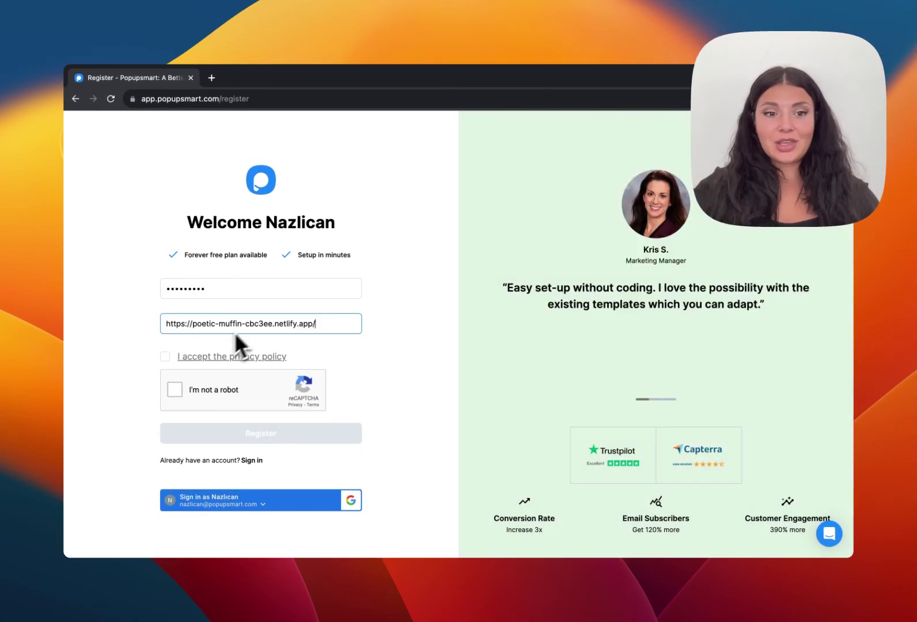
{"action": "left_click", "coordinate": [165, 356]}
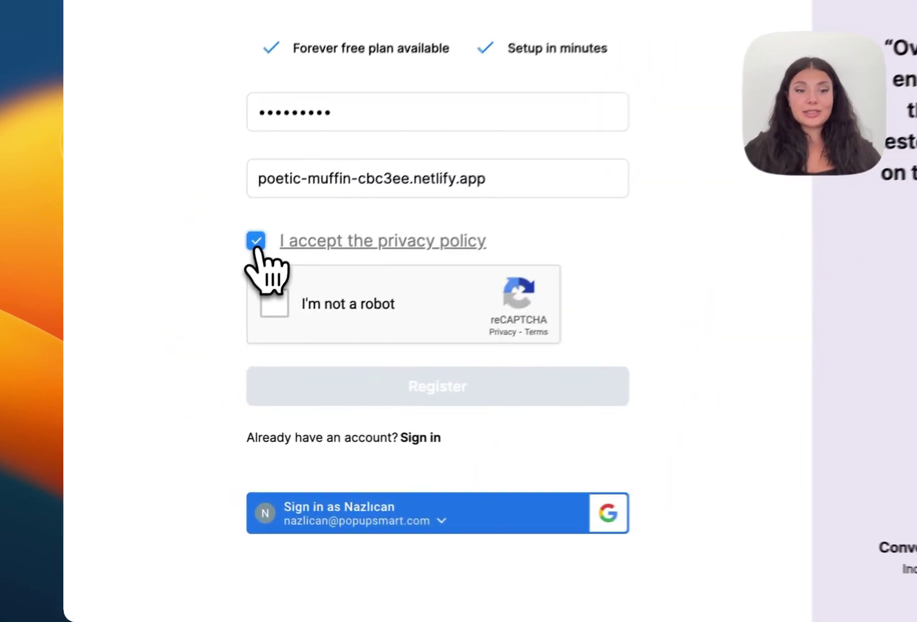
{"action": "left_click", "coordinate": [283, 311]}
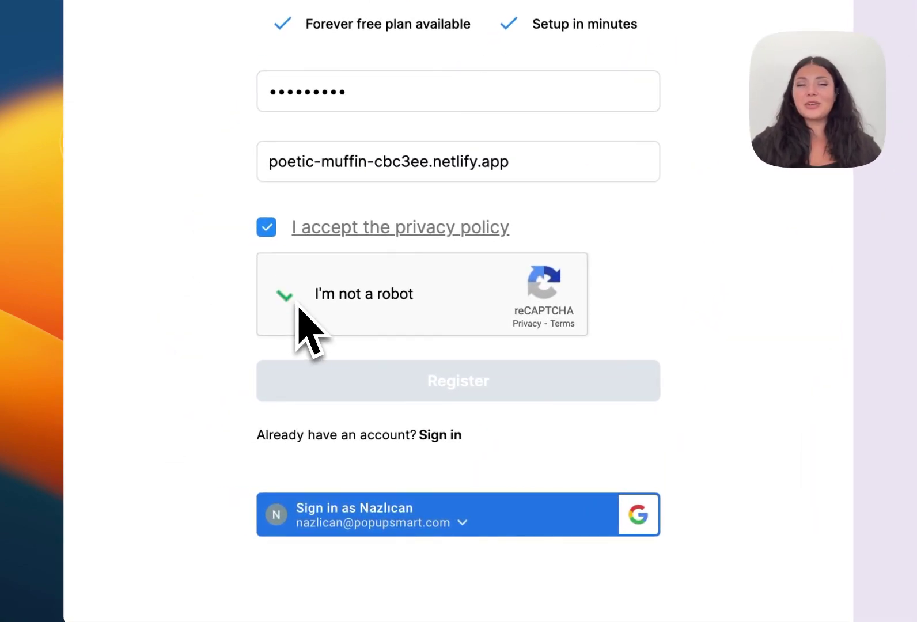
{"action": "left_click", "coordinate": [436, 392]}
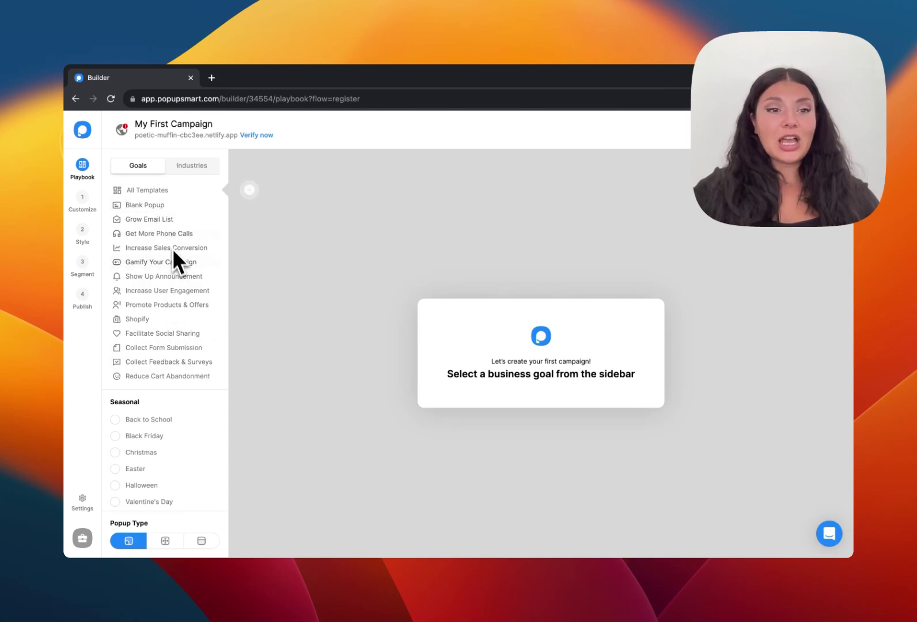
Choose the Grow Email List goal to list its giveaway templates
{"action": "left_click", "coordinate": [163, 222]}
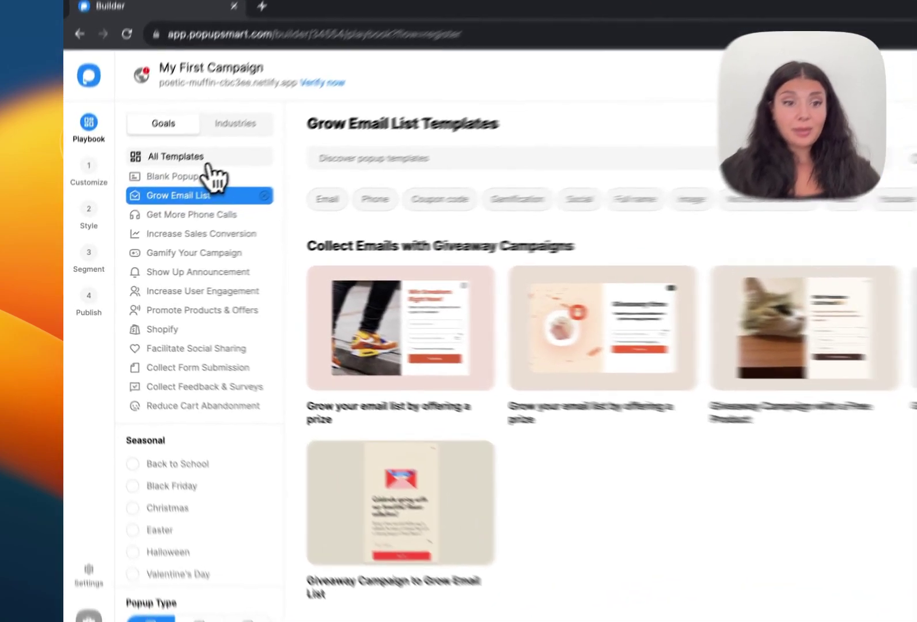
Filter all templates by Back to School, Black Friday, then fullscreen, floating bar and light popup types
{"action": "left_click", "coordinate": [144, 191]}
{"action": "left_click", "coordinate": [150, 418]}
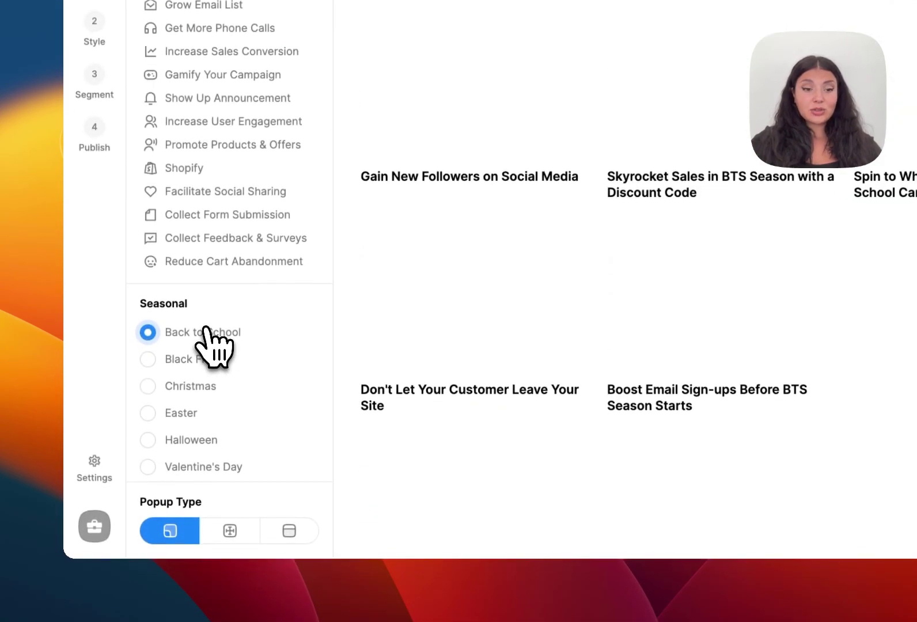
{"action": "left_click", "coordinate": [203, 368]}
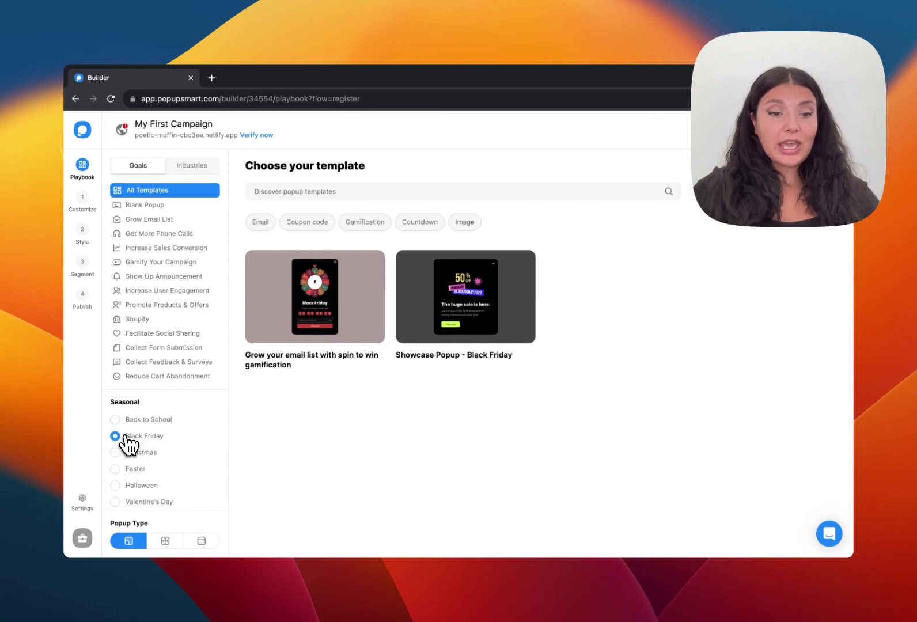
{"action": "left_click", "coordinate": [116, 436]}
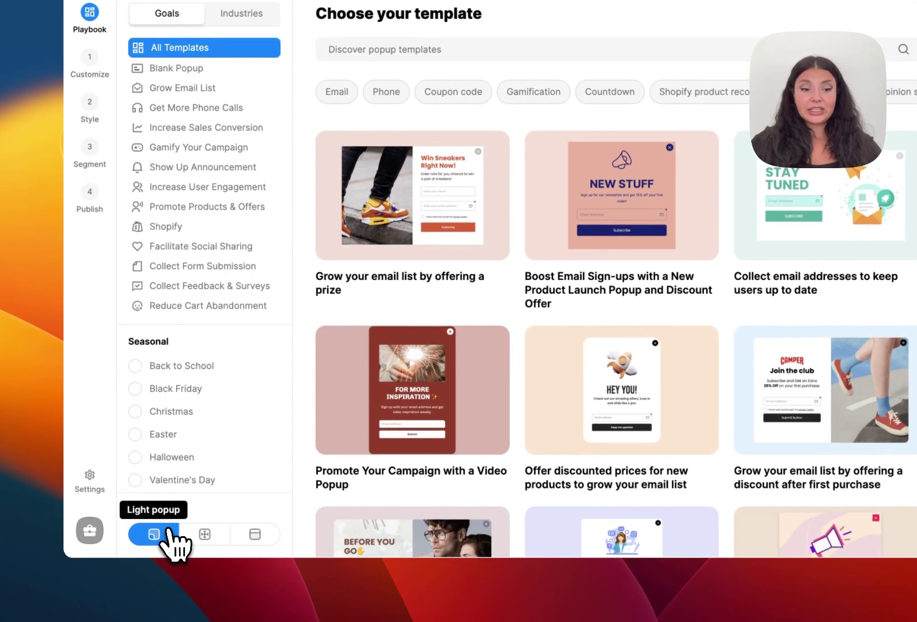
{"action": "left_click", "coordinate": [205, 533]}
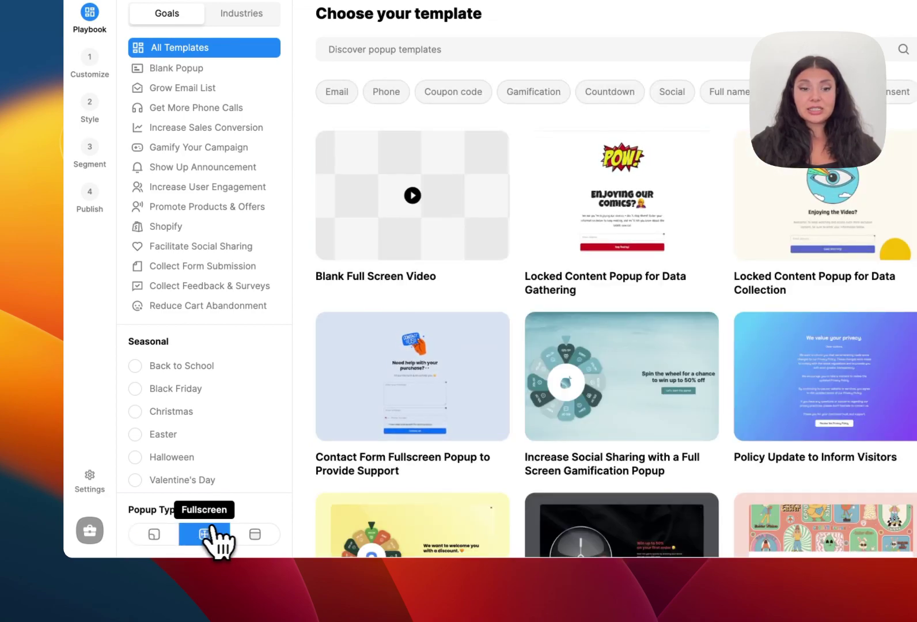
{"action": "left_click", "coordinate": [255, 534]}
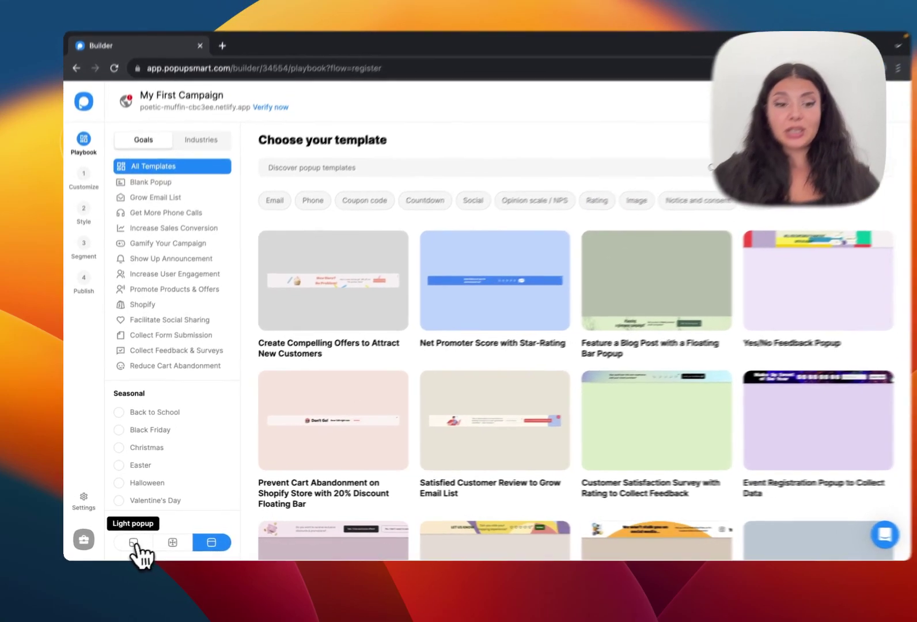
{"action": "left_click", "coordinate": [131, 542]}
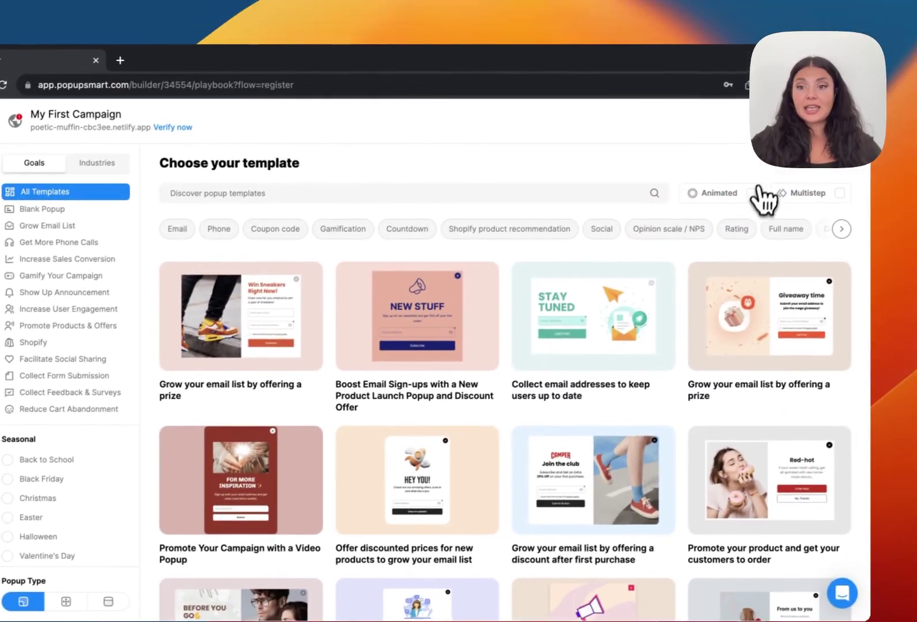
Try the Animated and Multistep template filters, ending with both cleared
{"action": "left_click", "coordinate": [752, 193]}
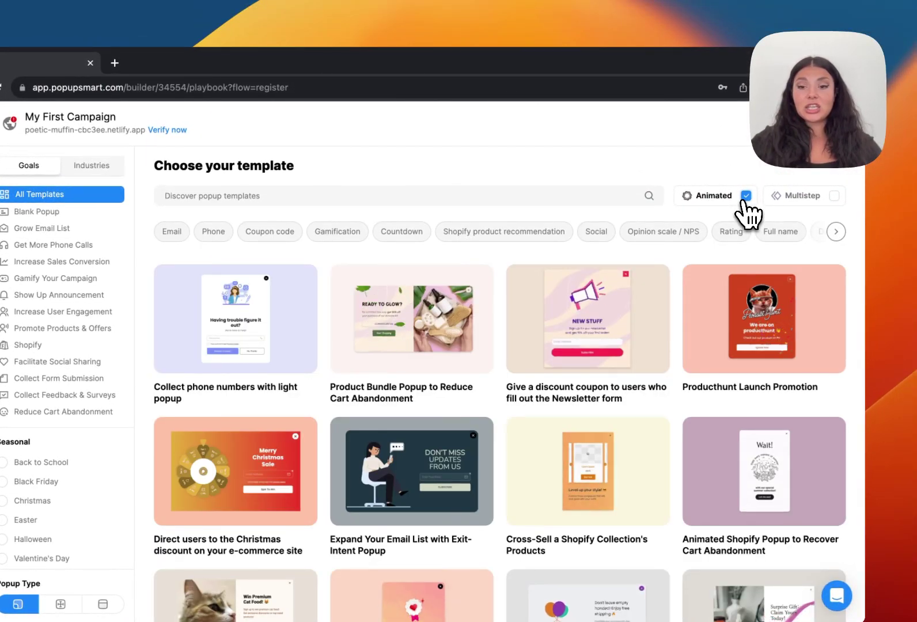
{"action": "scroll", "coordinate": [681, 401], "scroll_direction": "down", "scroll_amount": 5}
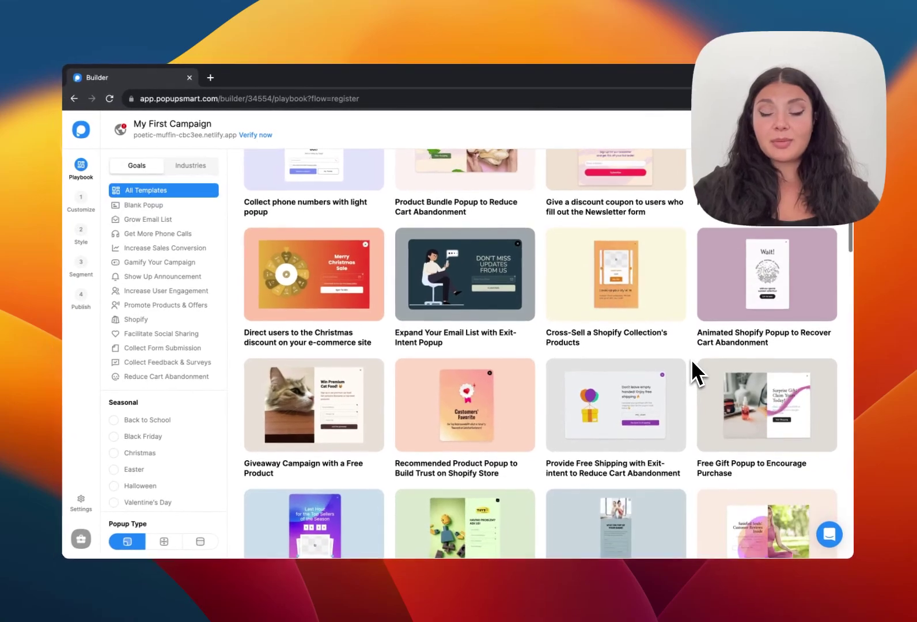
{"action": "scroll", "coordinate": [691, 360], "scroll_direction": "down", "scroll_amount": 2}
{"action": "scroll", "coordinate": [695, 368], "scroll_direction": "up", "scroll_amount": 5}
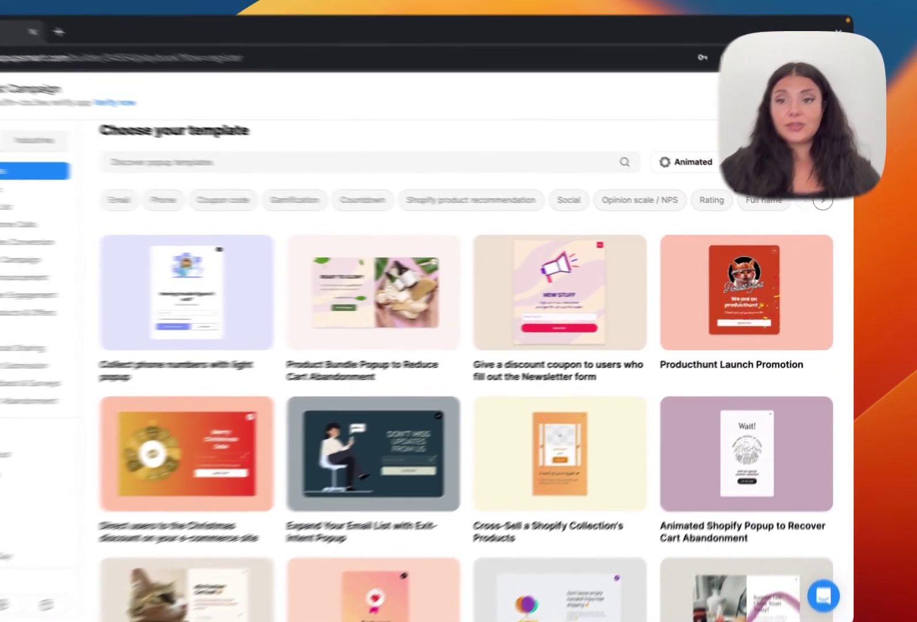
{"action": "left_click", "coordinate": [749, 184]}
{"action": "left_click", "coordinate": [835, 189]}
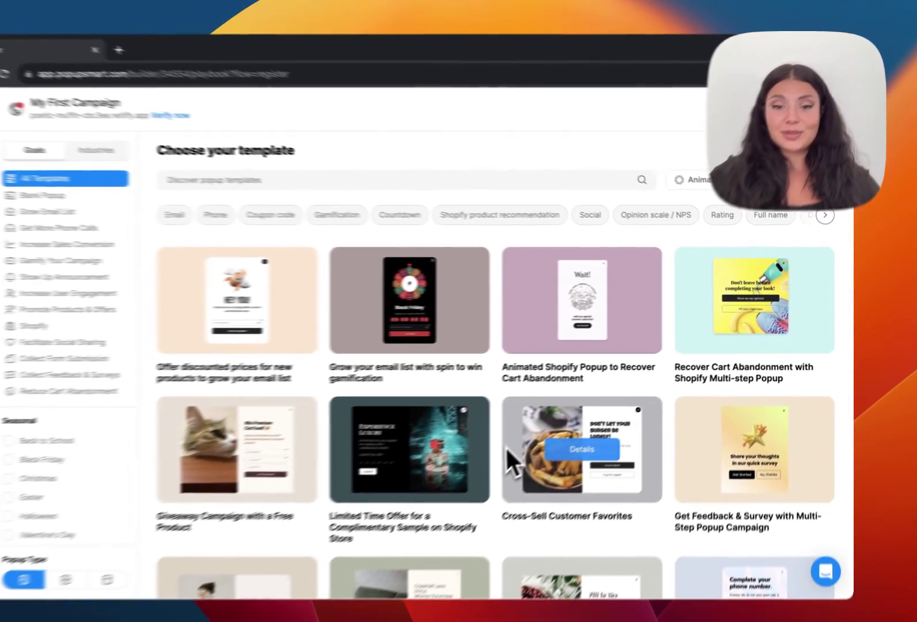
{"action": "left_click", "coordinate": [818, 183]}
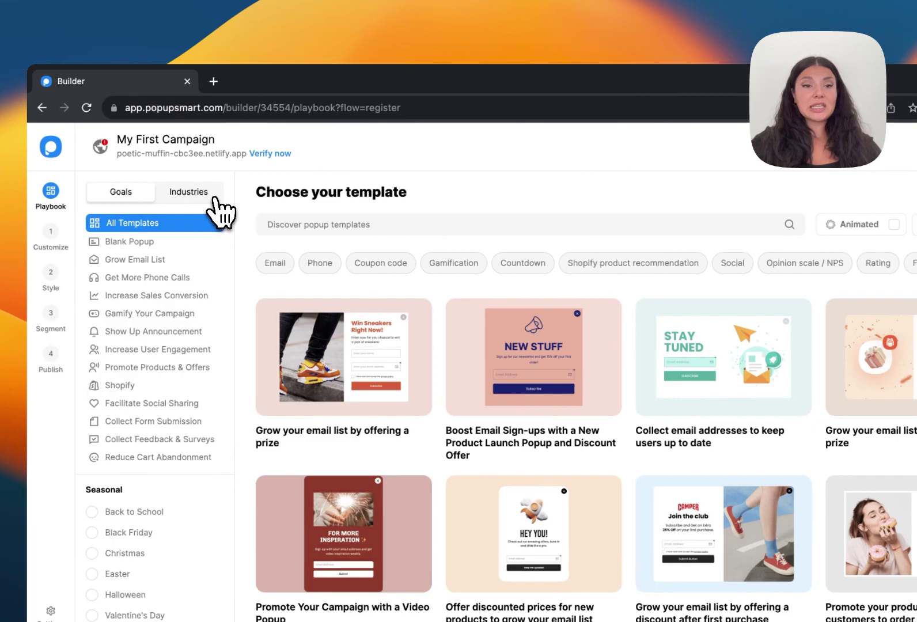
Select the Travel industry template 'Display Trust Badges to Increase Customer Trust' for the campaign
{"action": "left_click", "coordinate": [214, 199]}
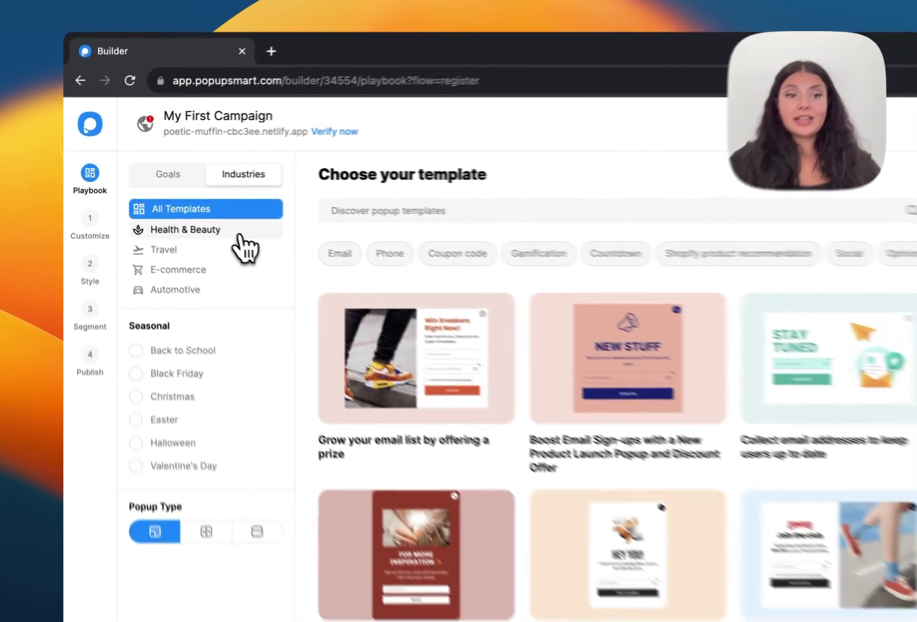
{"action": "left_click", "coordinate": [190, 206]}
{"action": "left_click", "coordinate": [186, 220]}
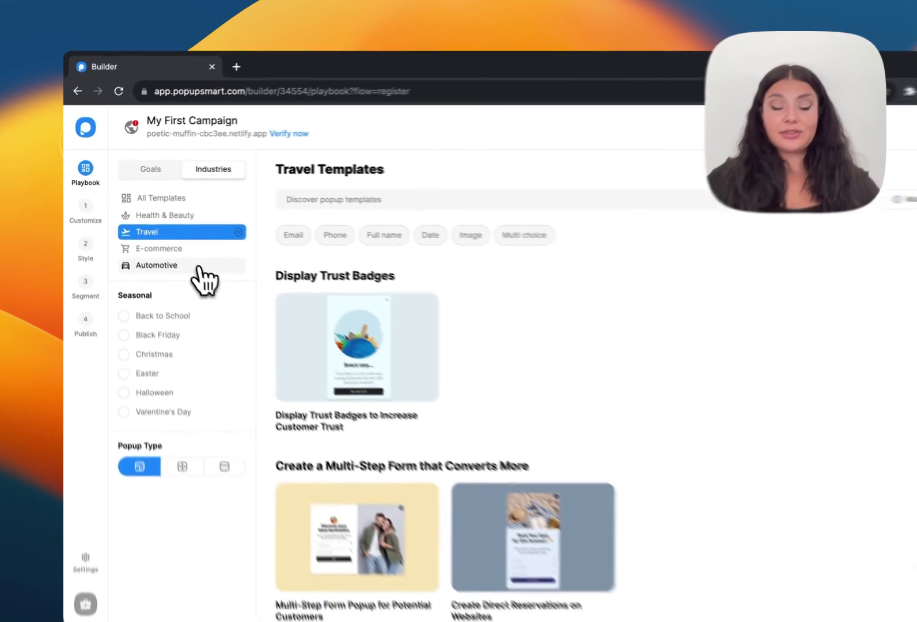
{"action": "left_click", "coordinate": [394, 398]}
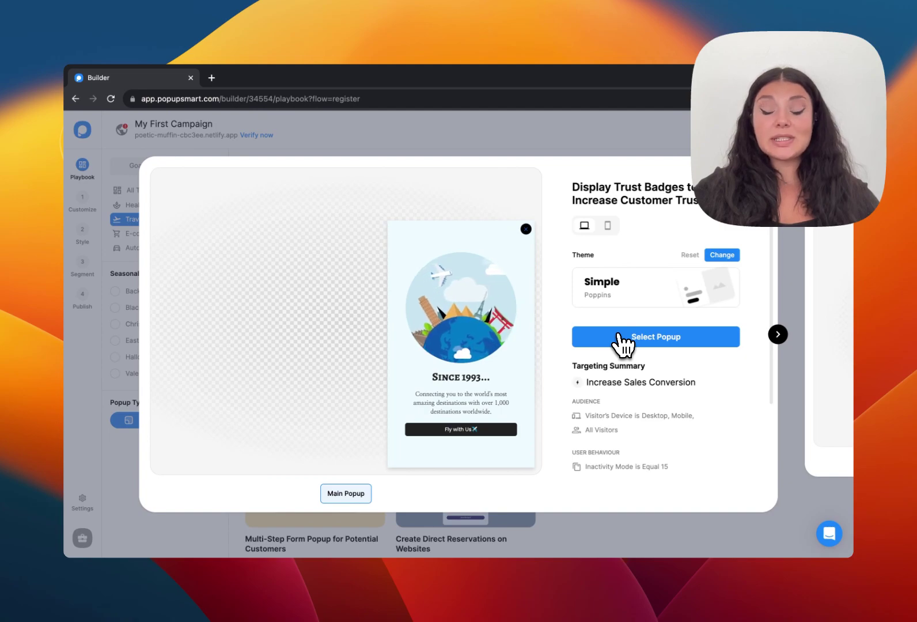
{"action": "left_click", "coordinate": [622, 341]}
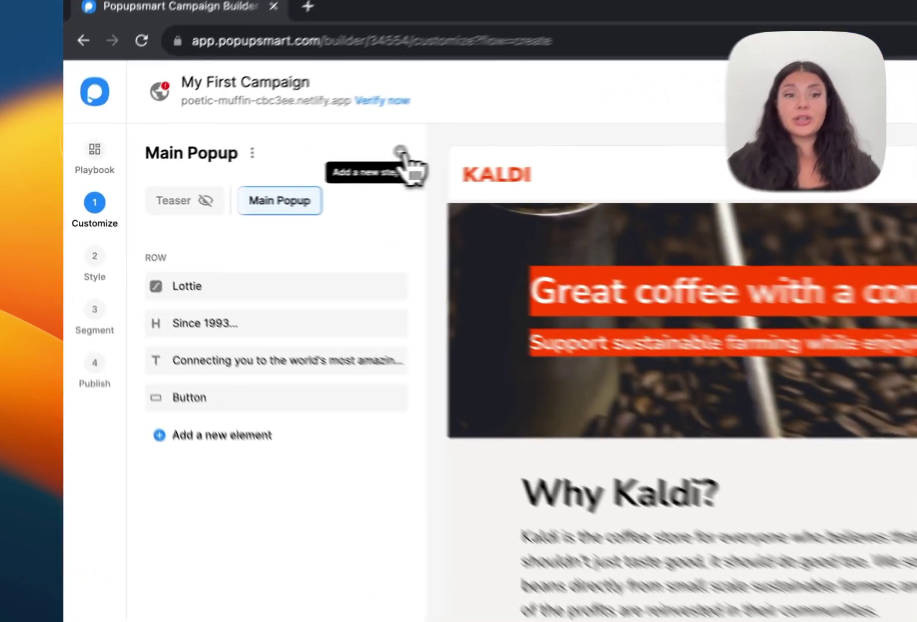
Look over the Add a new step options, then open the Fly with Us! teaser's editor
{"action": "left_click", "coordinate": [268, 167]}
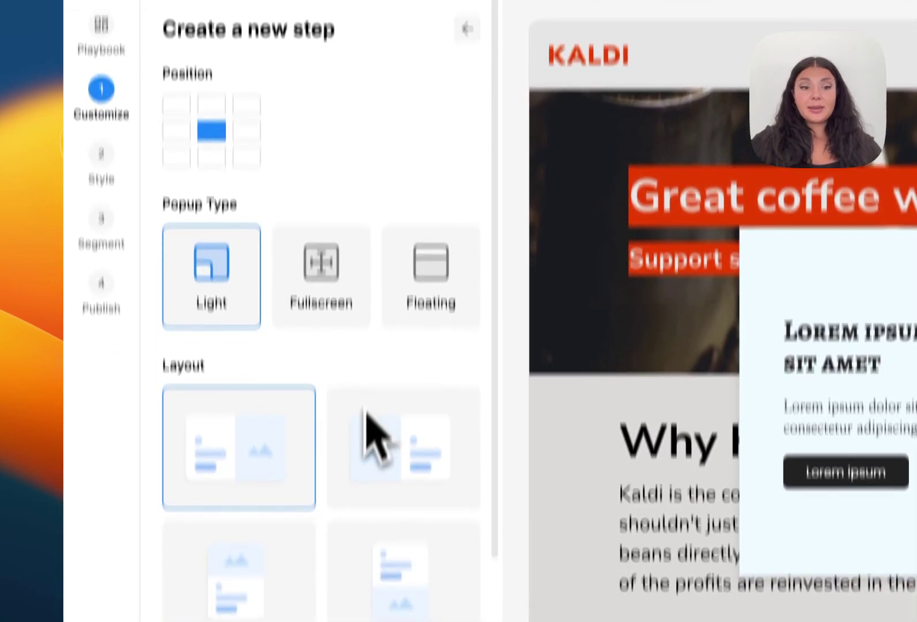
{"action": "scroll", "coordinate": [375, 548], "scroll_direction": "down", "scroll_amount": 3}
{"action": "scroll", "coordinate": [211, 367], "scroll_direction": "up", "scroll_amount": 3}
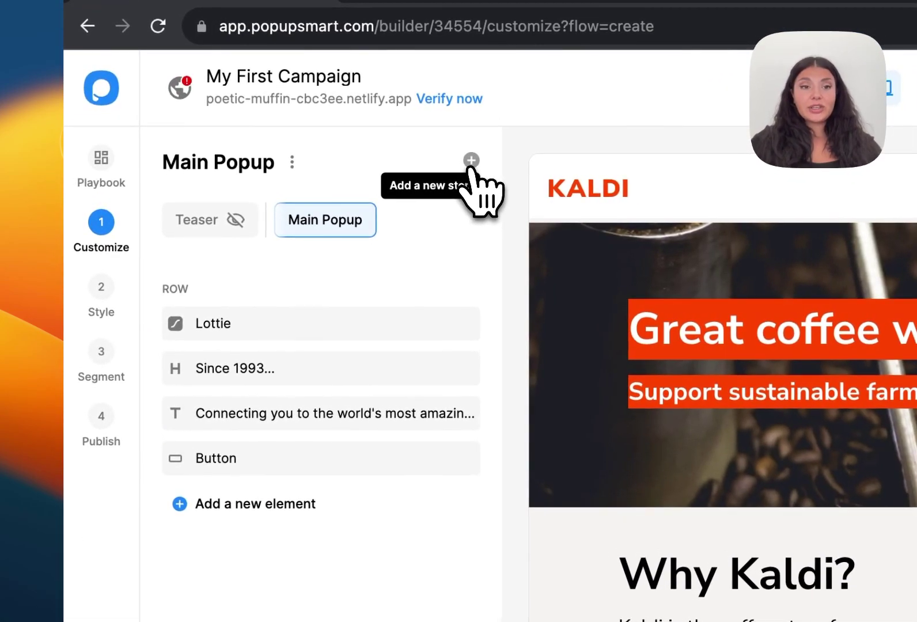
{"action": "left_click", "coordinate": [236, 225]}
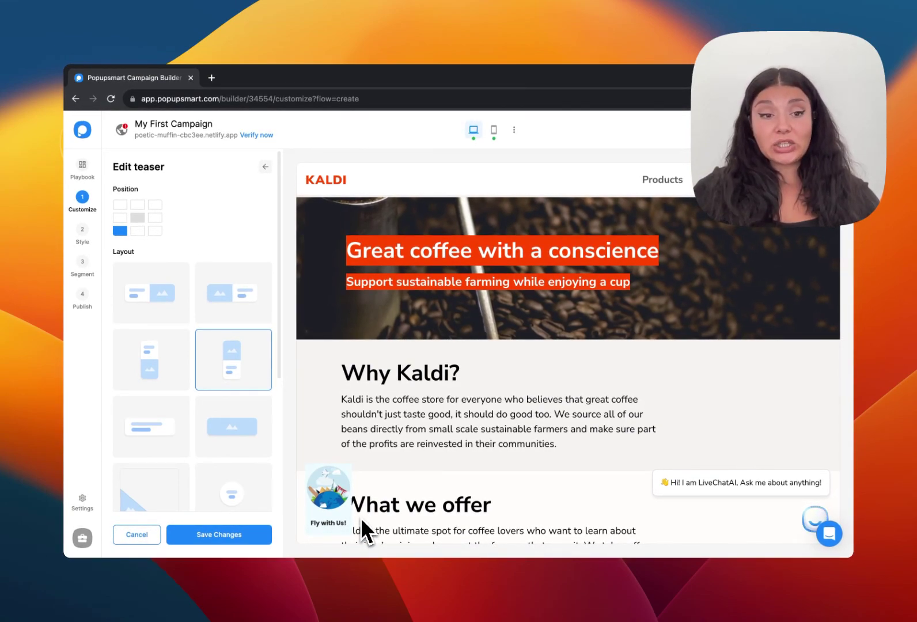
{"action": "scroll", "coordinate": [157, 340], "scroll_direction": "down", "scroll_amount": 3}
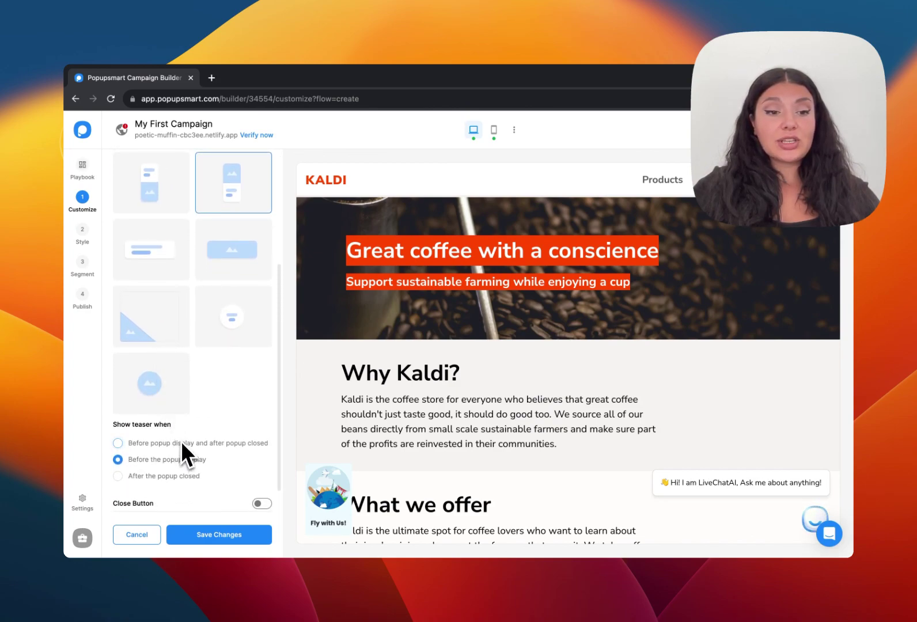
{"action": "scroll", "coordinate": [231, 426], "scroll_direction": "up", "scroll_amount": 3}
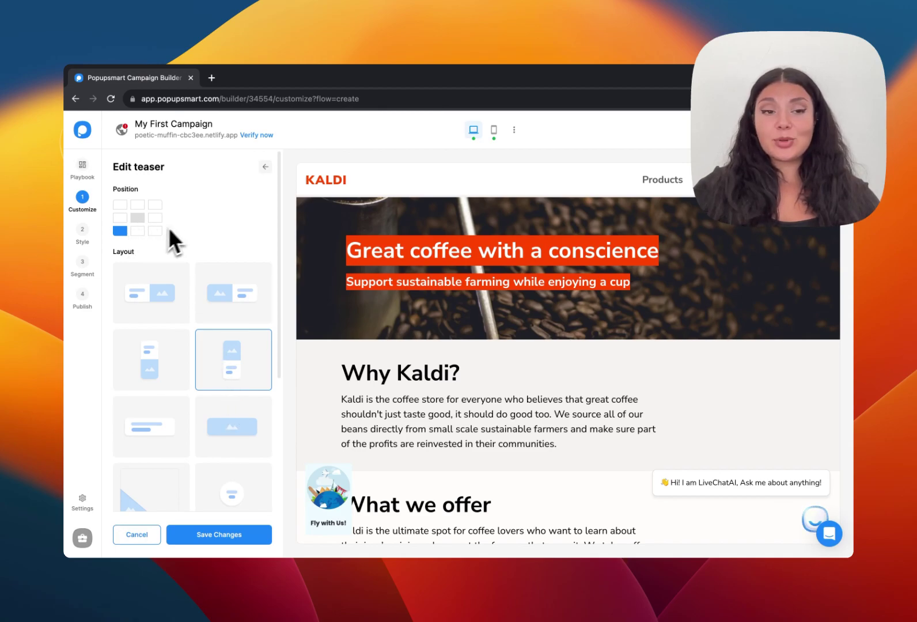
Hide the teaser and switch to editing the main popup
{"action": "left_click", "coordinate": [265, 167]}
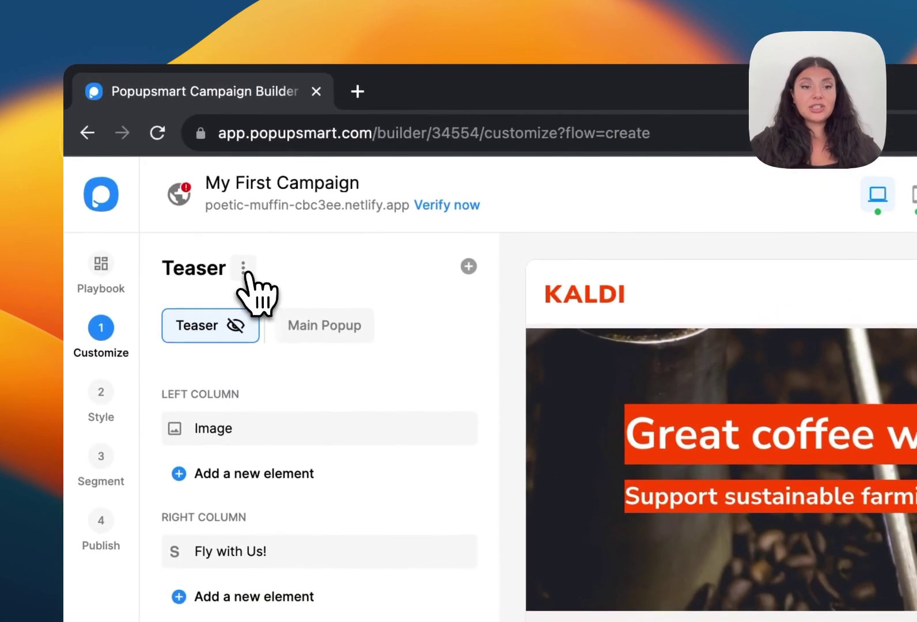
{"action": "left_click", "coordinate": [243, 268]}
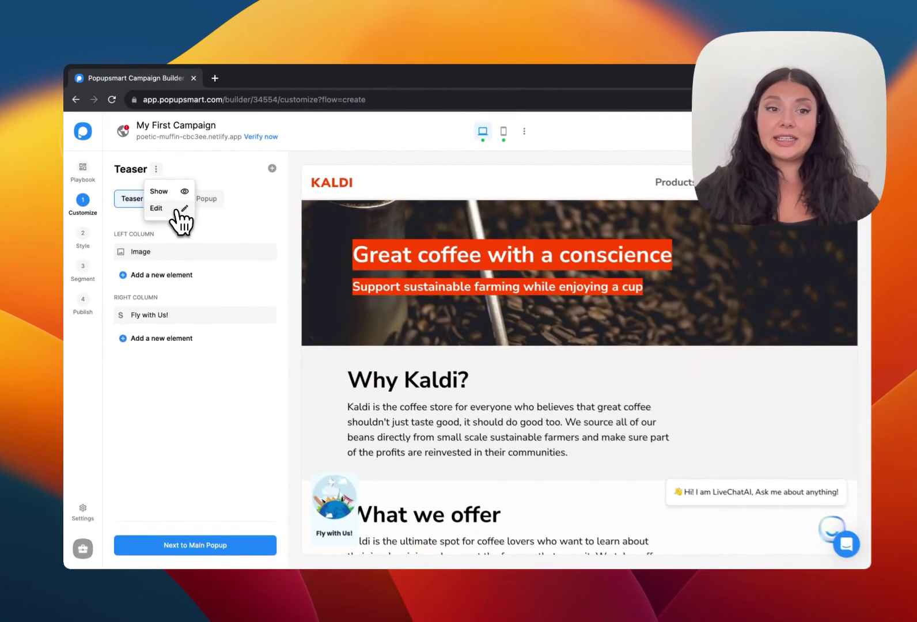
{"action": "left_click", "coordinate": [279, 320]}
{"action": "left_click", "coordinate": [363, 327]}
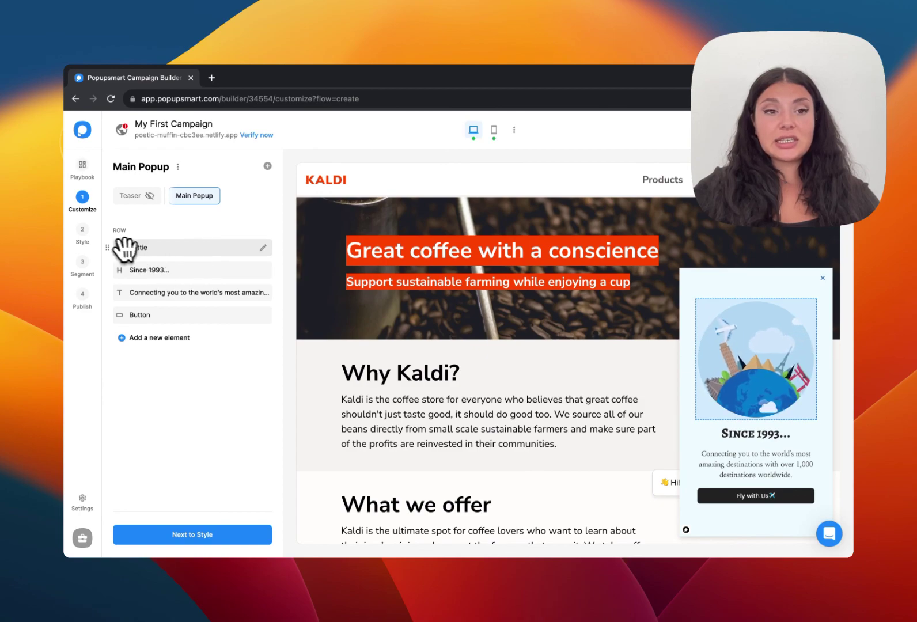
Place the Lottie animation below the Since 1993... heading, edit the body text, and open Add a new element
{"action": "mouse_move", "coordinate": [106, 248]}
{"action": "left_mouse_down"}
{"action": "mouse_move", "coordinate": [107, 274]}
{"action": "mouse_move", "coordinate": [106, 248]}
{"action": "left_mouse_up"}
{"action": "left_click", "coordinate": [212, 270]}
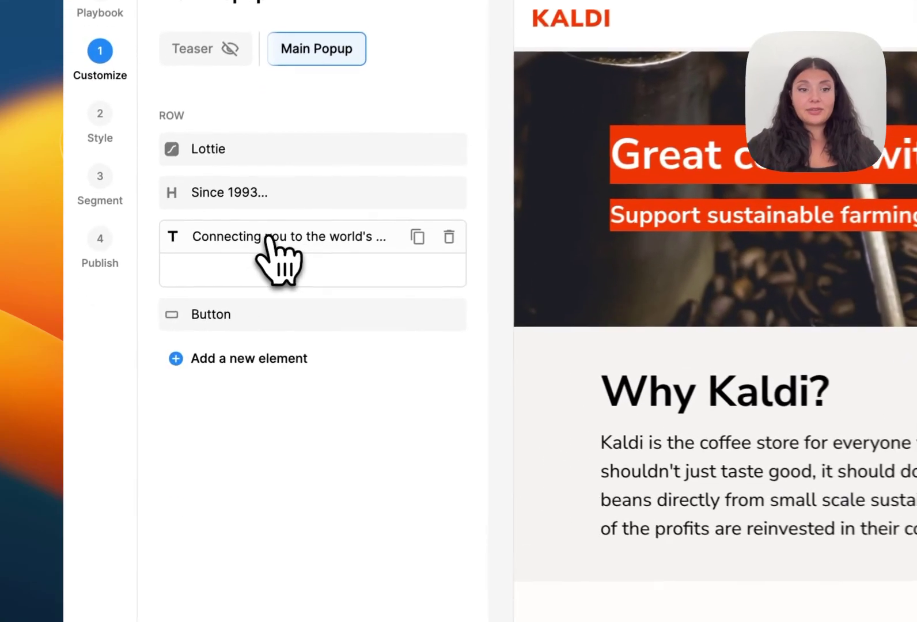
{"action": "left_click", "coordinate": [255, 341]}
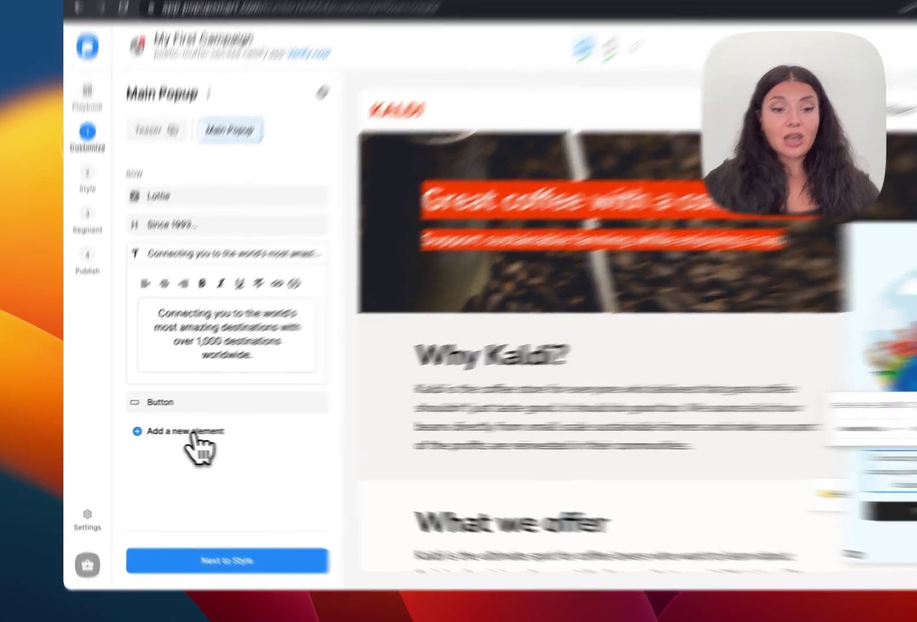
{"action": "left_click", "coordinate": [165, 434]}
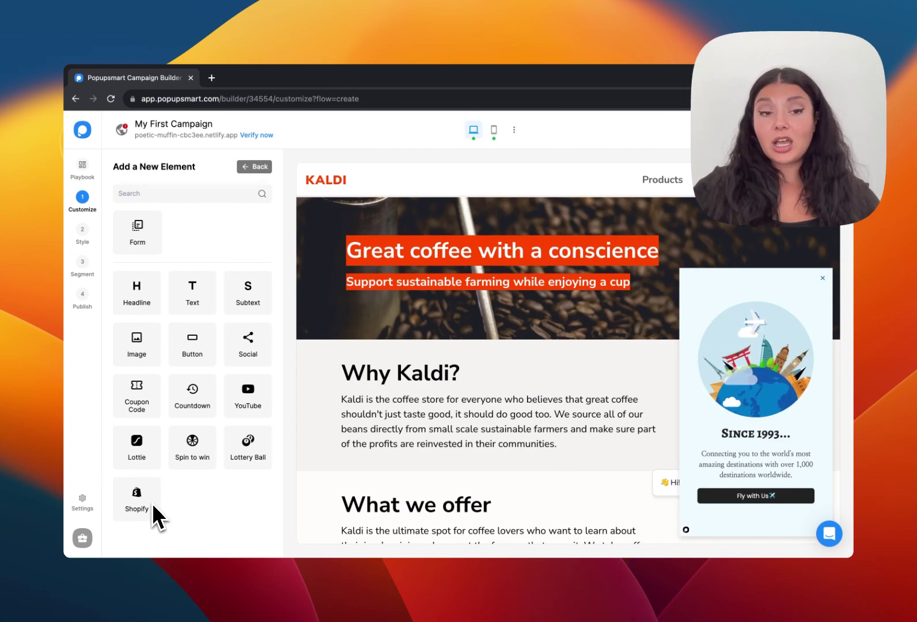
Try a Form element and view its input types, then go back to the Main Popup list
{"action": "left_click", "coordinate": [152, 248]}
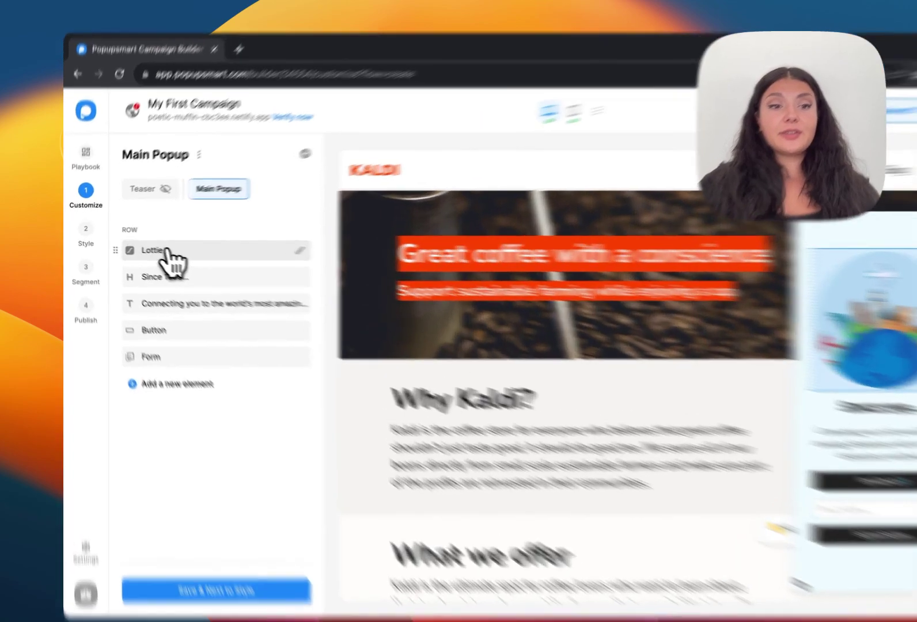
{"action": "left_click", "coordinate": [173, 327]}
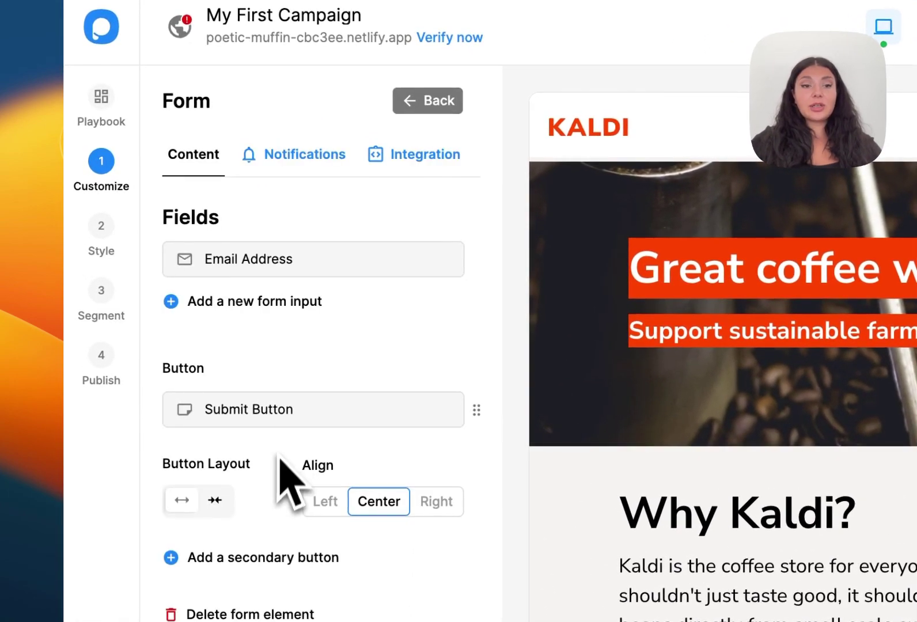
{"action": "left_click", "coordinate": [285, 301]}
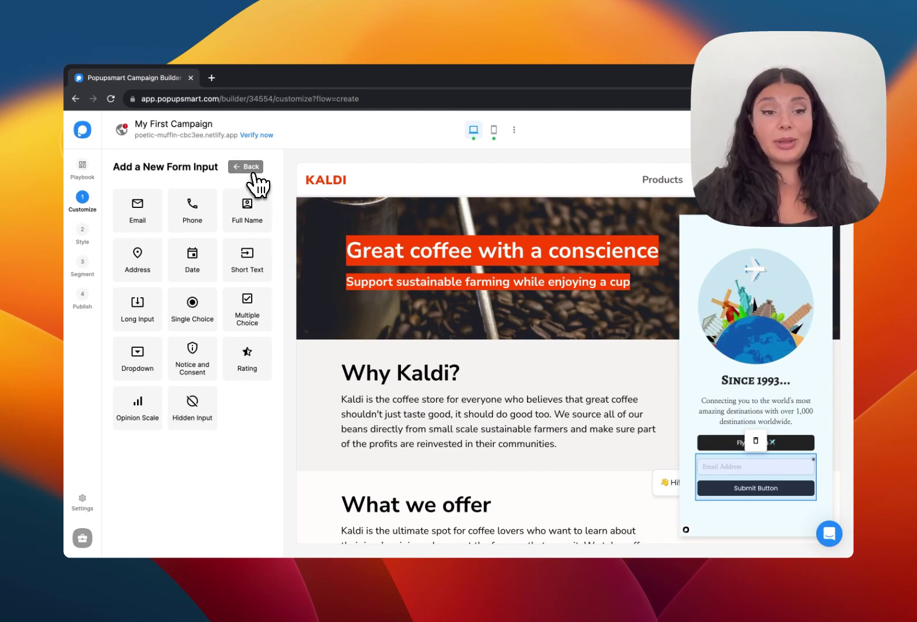
{"action": "left_click", "coordinate": [252, 171]}
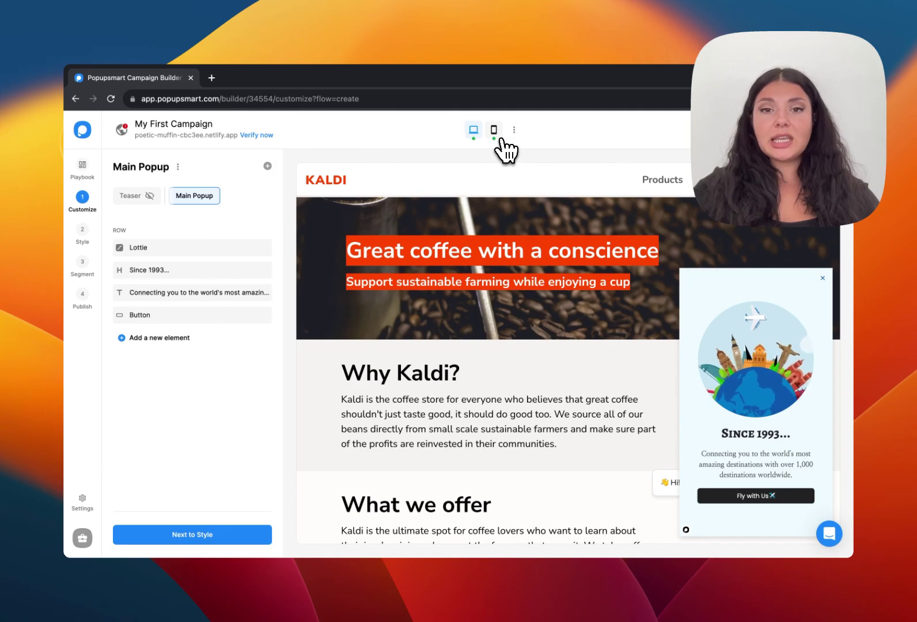
Switch the editor preview between mobile and desktop layouts
{"action": "left_click", "coordinate": [494, 130]}
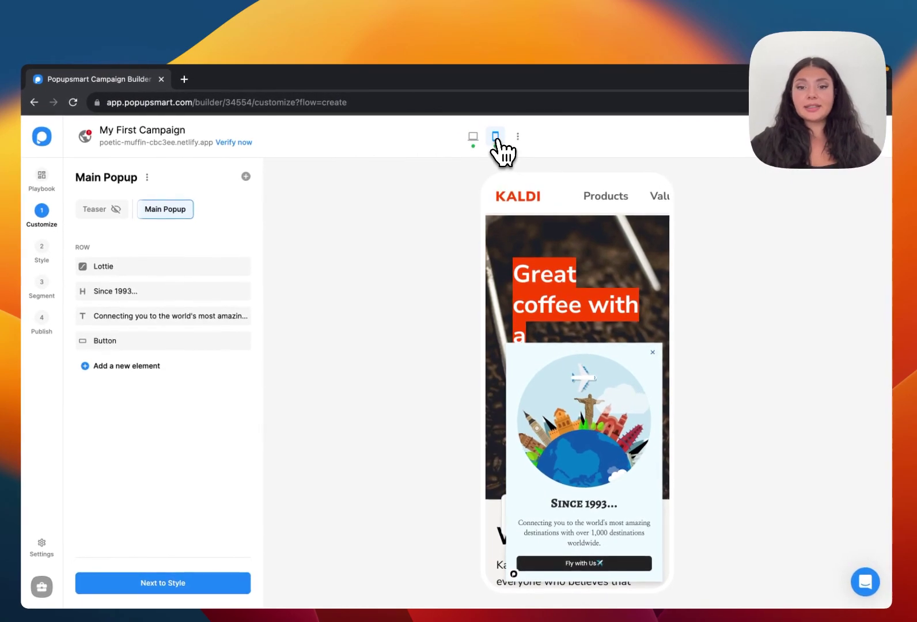
{"action": "left_click", "coordinate": [476, 141]}
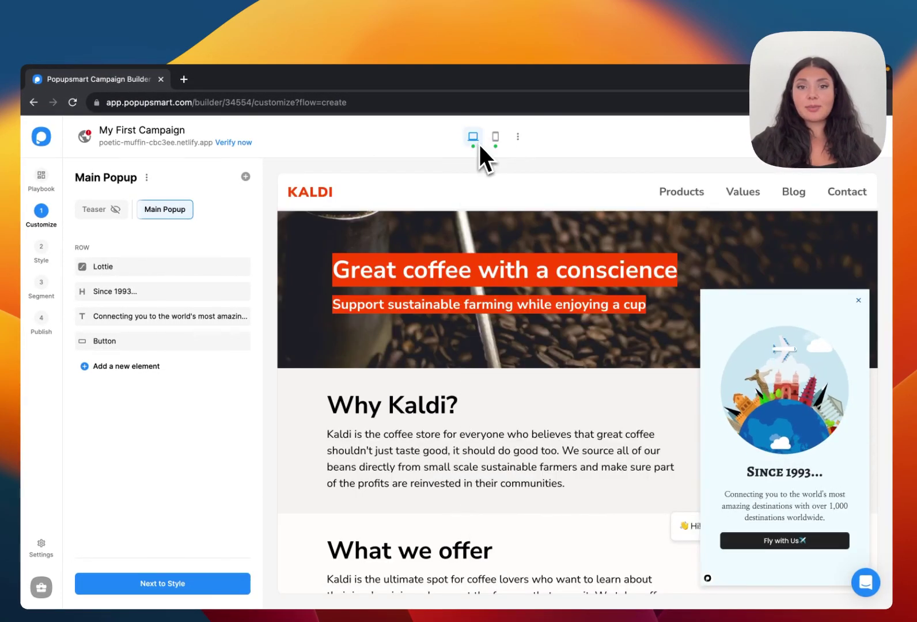
{"action": "left_click", "coordinate": [495, 142]}
Test the Show on device toggles, leaving desktop and mobile both enabled, then go to Style
{"action": "left_click", "coordinate": [518, 138]}
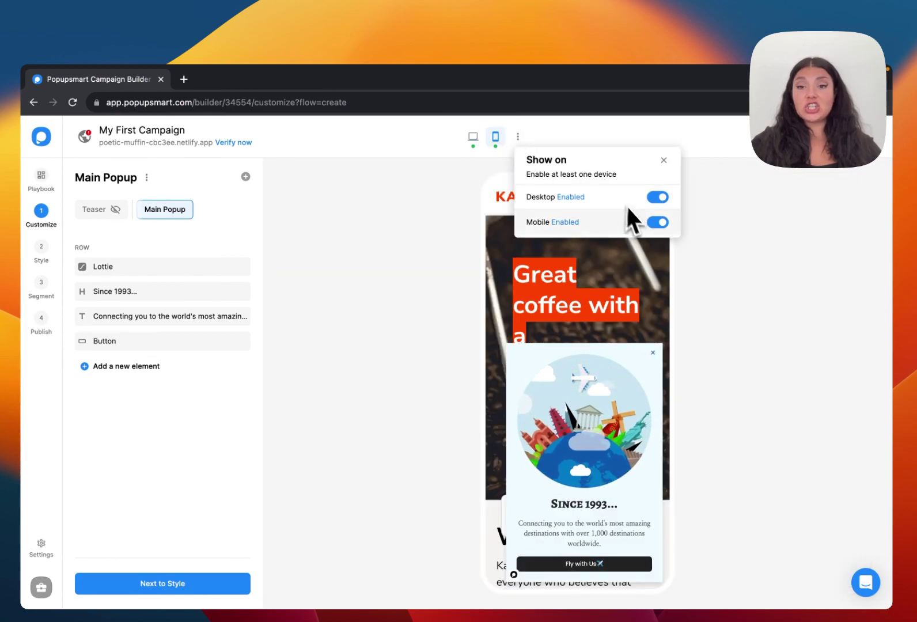
{"action": "left_click", "coordinate": [658, 223]}
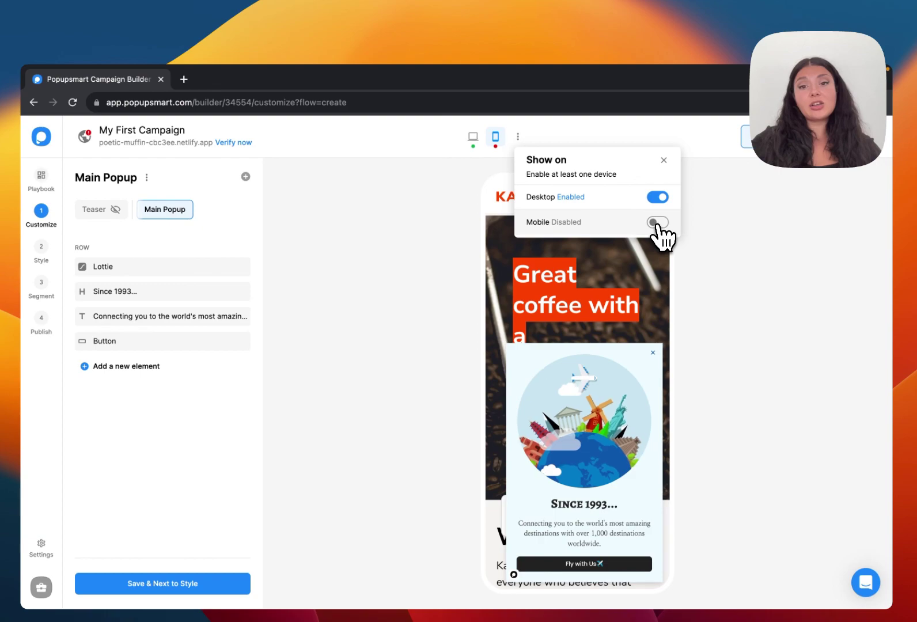
{"action": "left_click", "coordinate": [657, 198]}
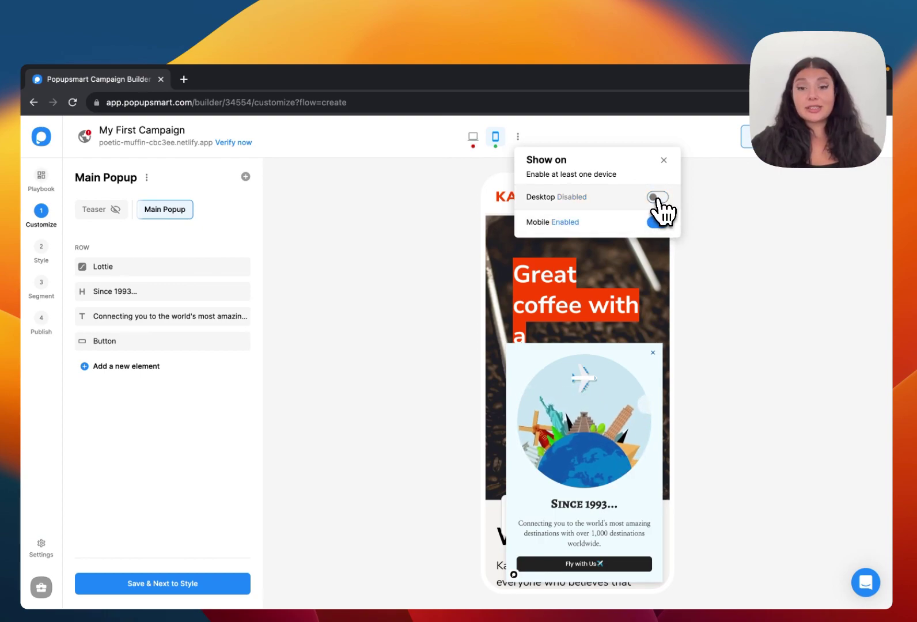
{"action": "left_click", "coordinate": [658, 198]}
{"action": "left_click", "coordinate": [663, 161]}
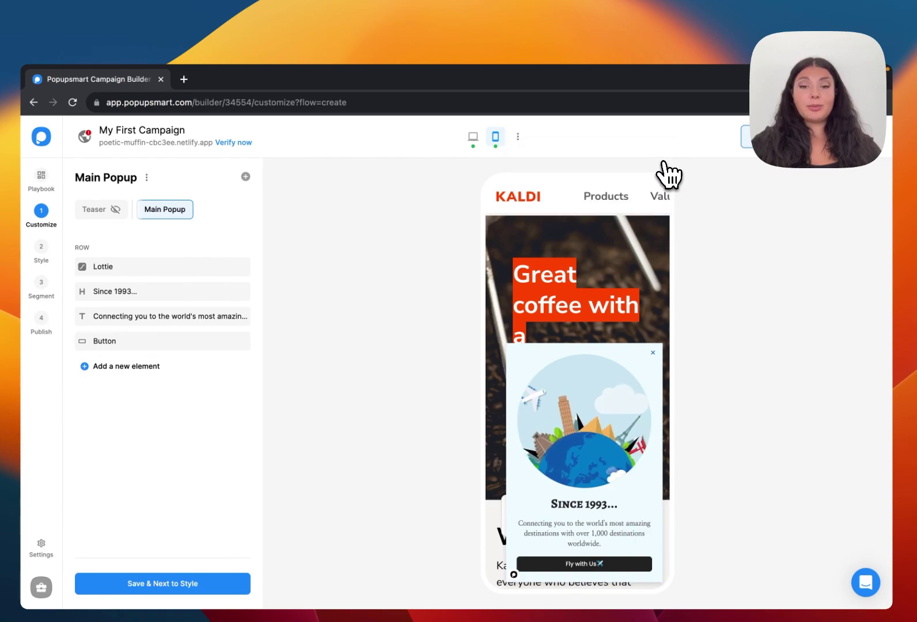
{"action": "left_click", "coordinate": [473, 138]}
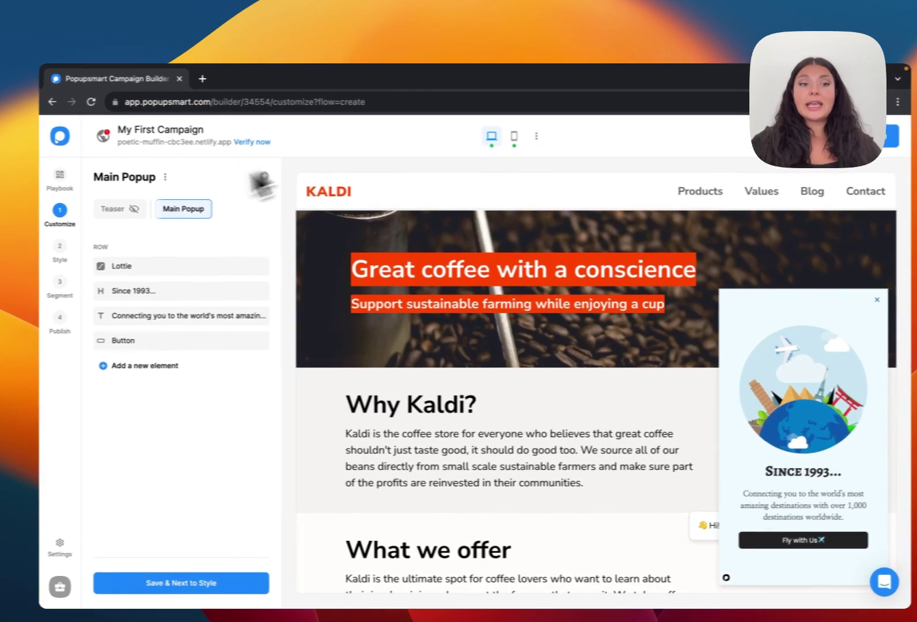
{"action": "left_click", "coordinate": [60, 248]}
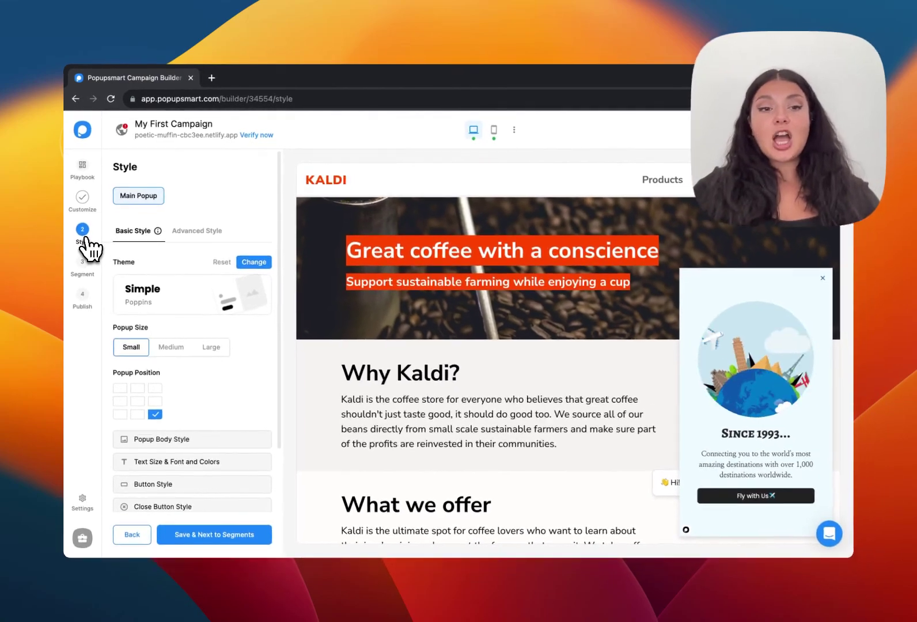
Preview the Fun Day, Elegant, Simple and Dark themes on the travel popup
{"action": "left_click", "coordinate": [253, 262]}
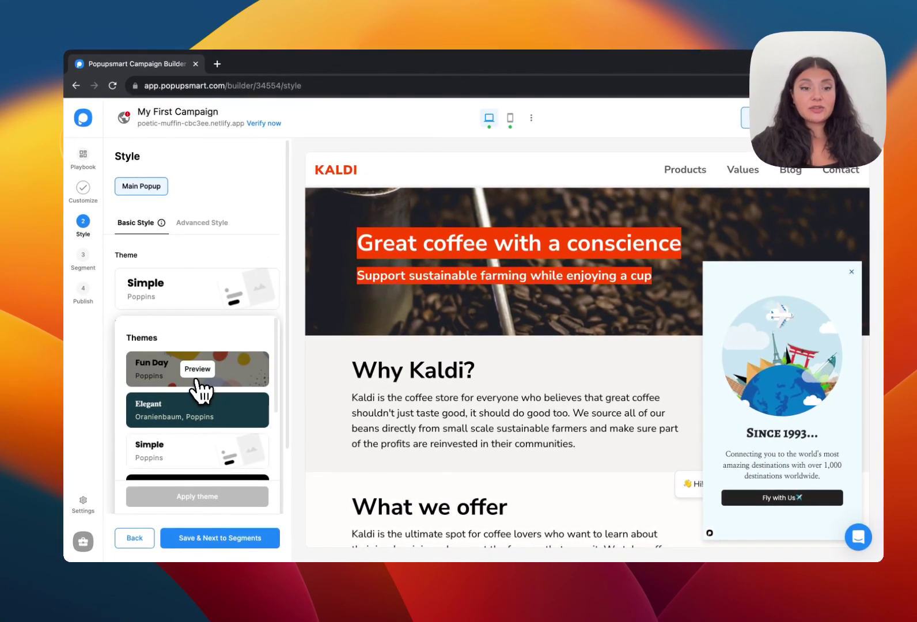
{"action": "left_click", "coordinate": [197, 383]}
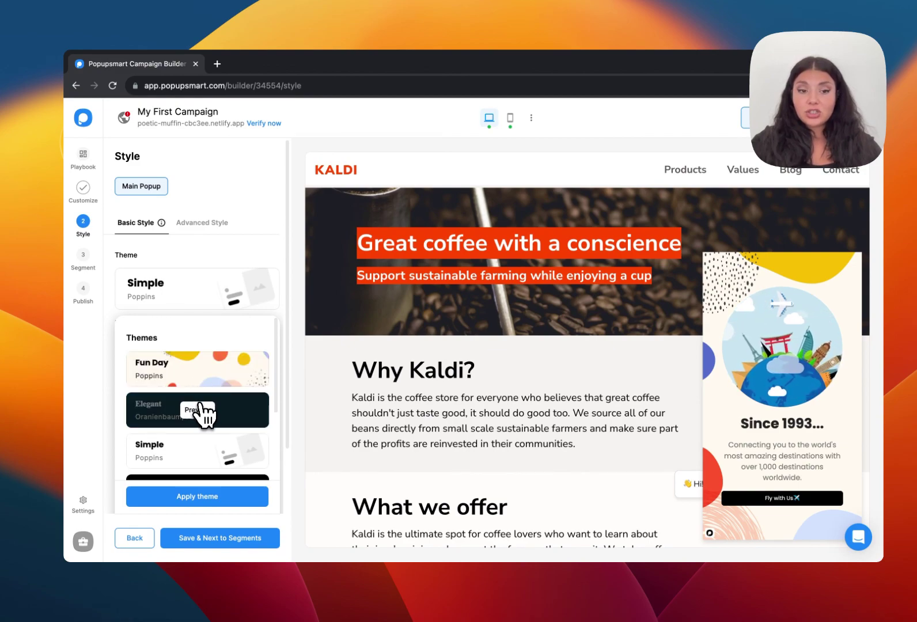
{"action": "left_click", "coordinate": [199, 419]}
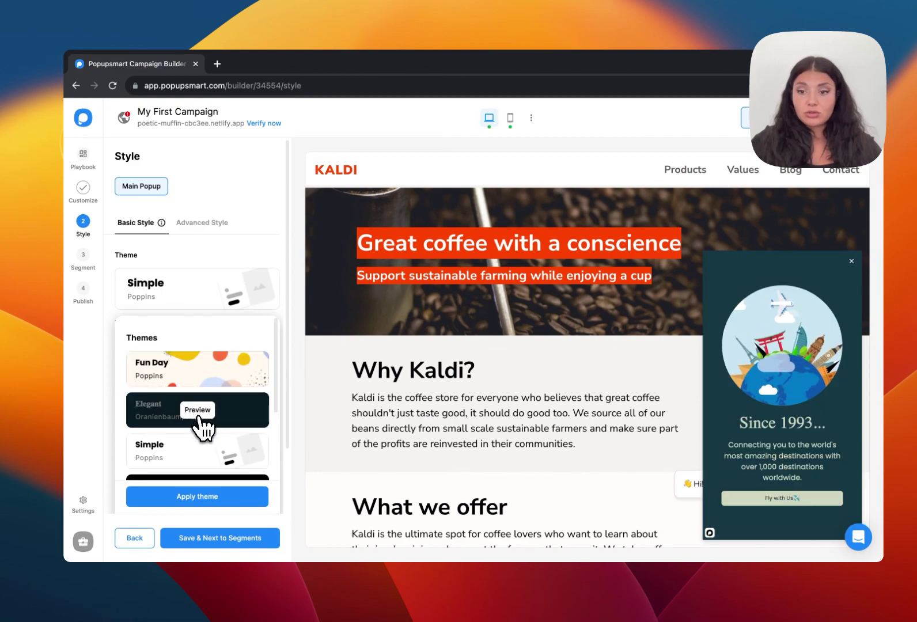
{"action": "left_click", "coordinate": [206, 455]}
{"action": "scroll", "coordinate": [205, 458], "scroll_direction": "down", "scroll_amount": 2}
{"action": "left_click", "coordinate": [205, 435]}
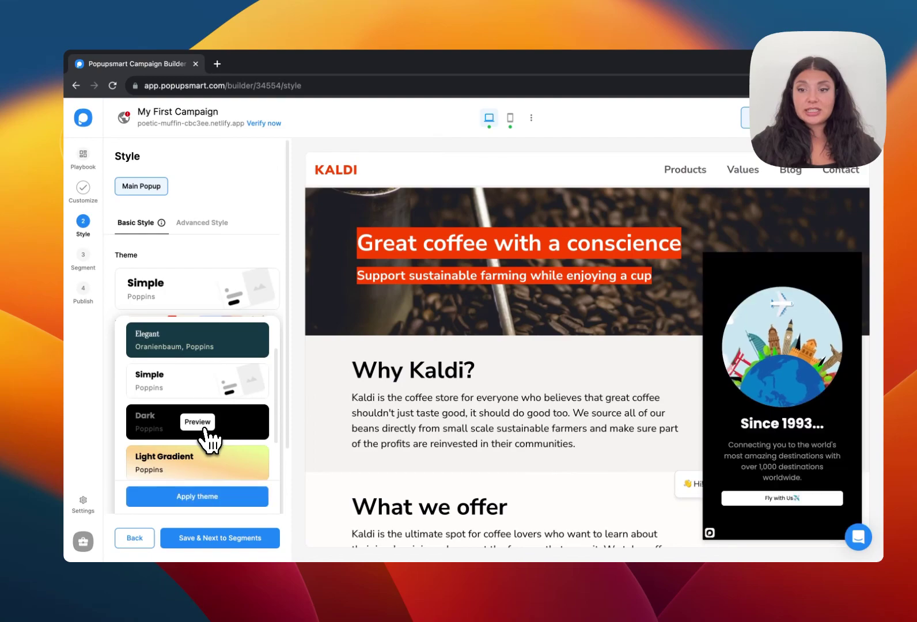
Preview Light Gradient, Material, Polaris, Neon and Summer themes, then close the list keeping Simple
{"action": "scroll", "coordinate": [205, 435], "scroll_direction": "down", "scroll_amount": 1}
{"action": "left_click", "coordinate": [204, 429]}
{"action": "scroll", "coordinate": [205, 429], "scroll_direction": "down", "scroll_amount": 1}
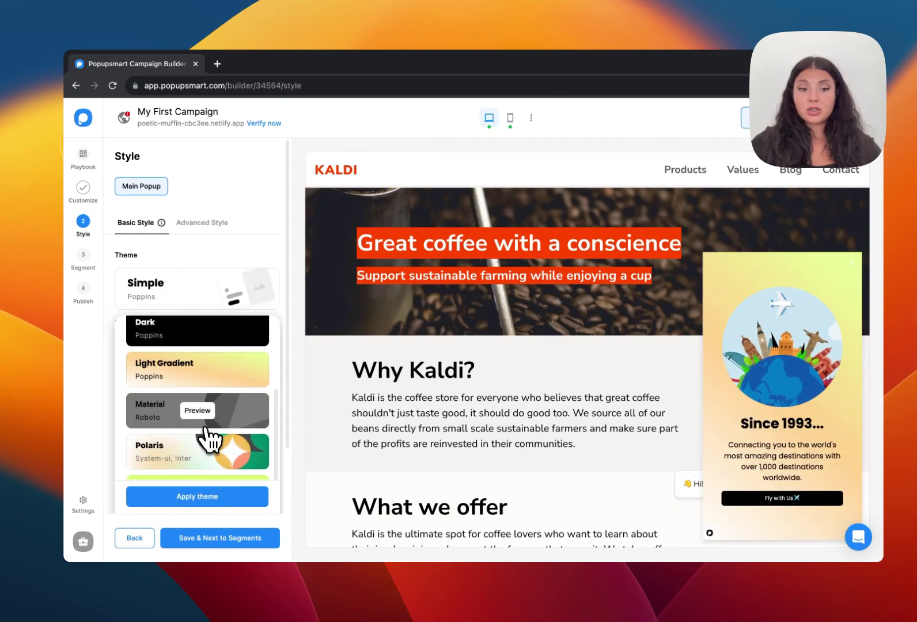
{"action": "left_click", "coordinate": [212, 420]}
{"action": "scroll", "coordinate": [207, 424], "scroll_direction": "down", "scroll_amount": 2}
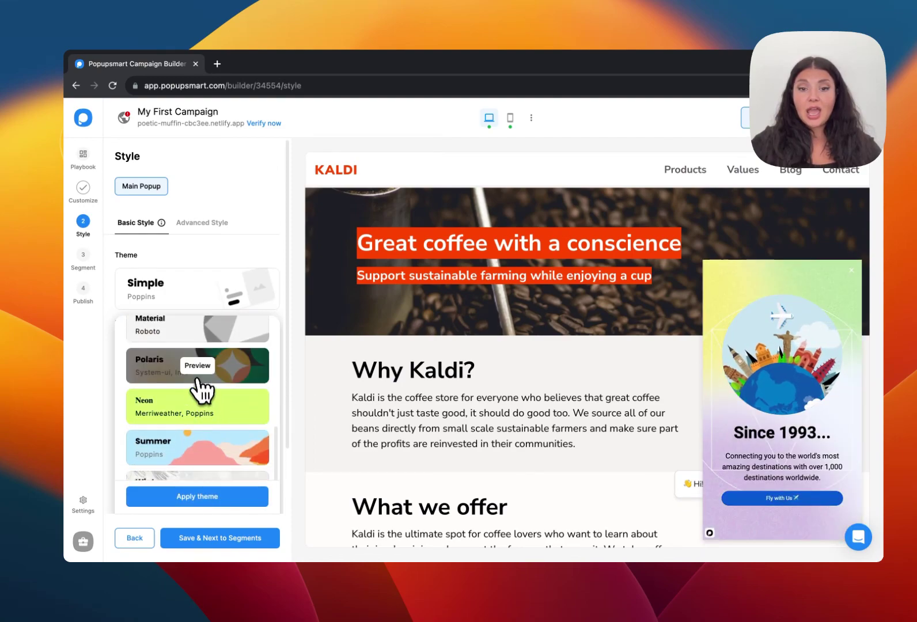
{"action": "left_click", "coordinate": [199, 382]}
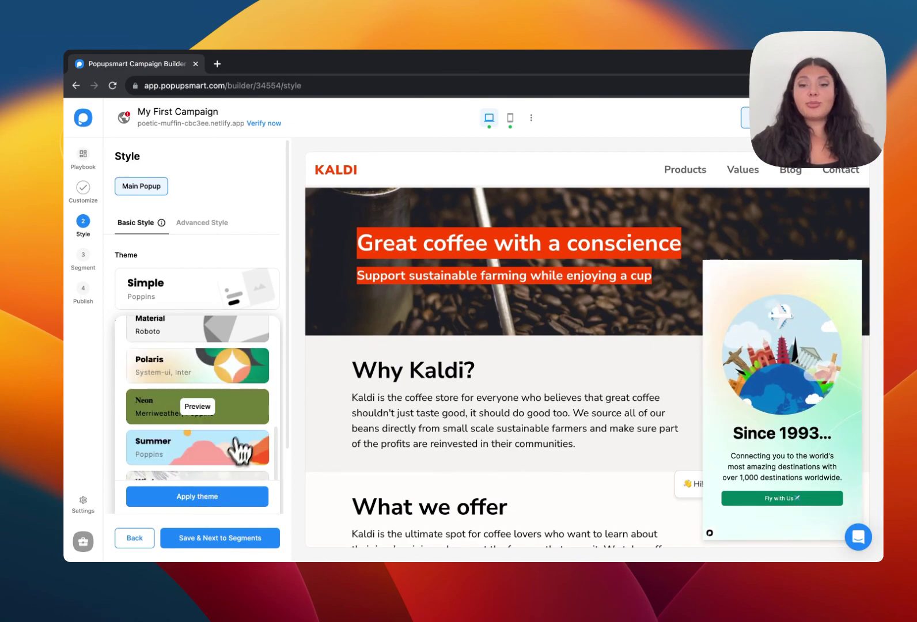
{"action": "left_click", "coordinate": [207, 408]}
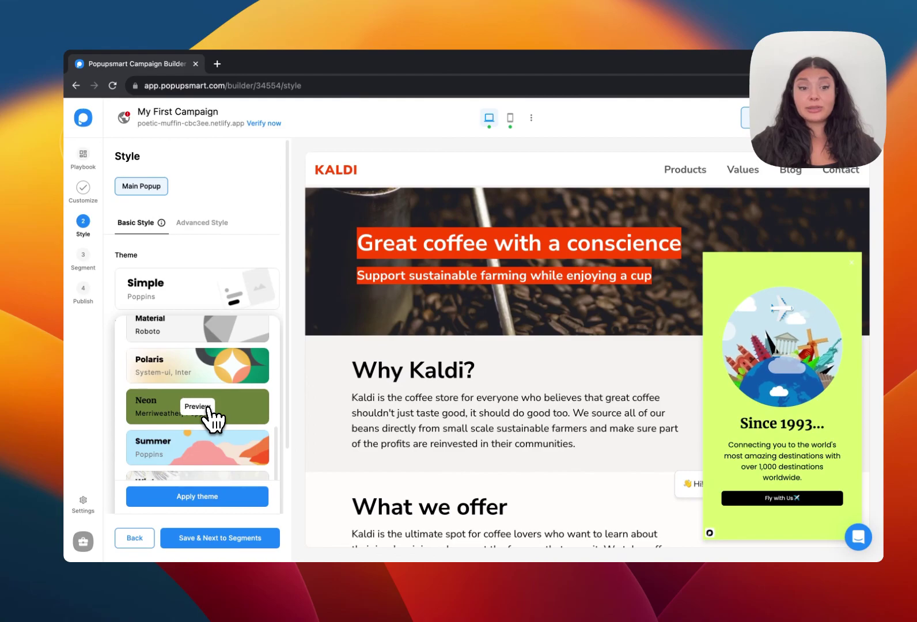
{"action": "left_click", "coordinate": [203, 449]}
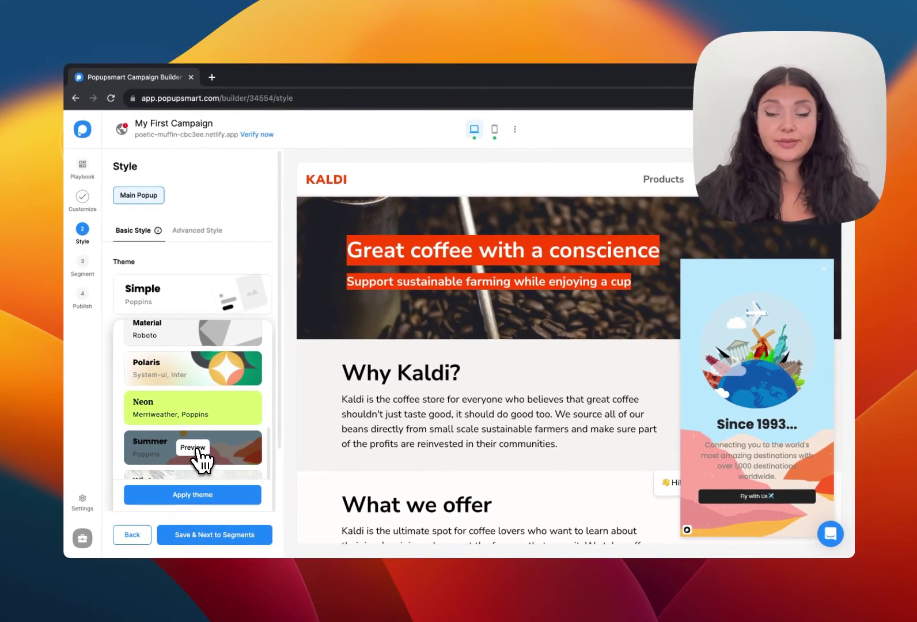
{"action": "scroll", "coordinate": [199, 452], "scroll_direction": "up", "scroll_amount": 5}
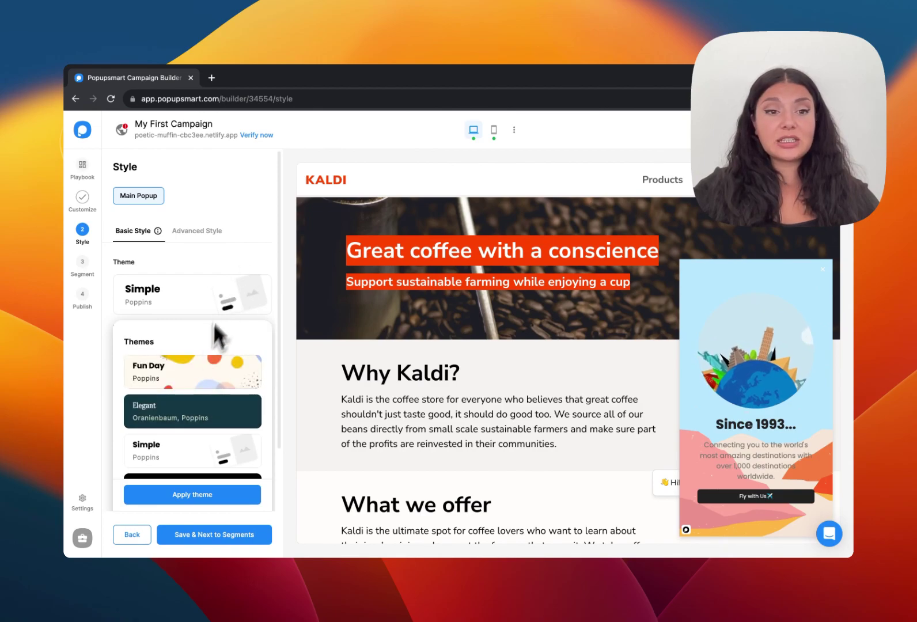
{"action": "left_click", "coordinate": [227, 304]}
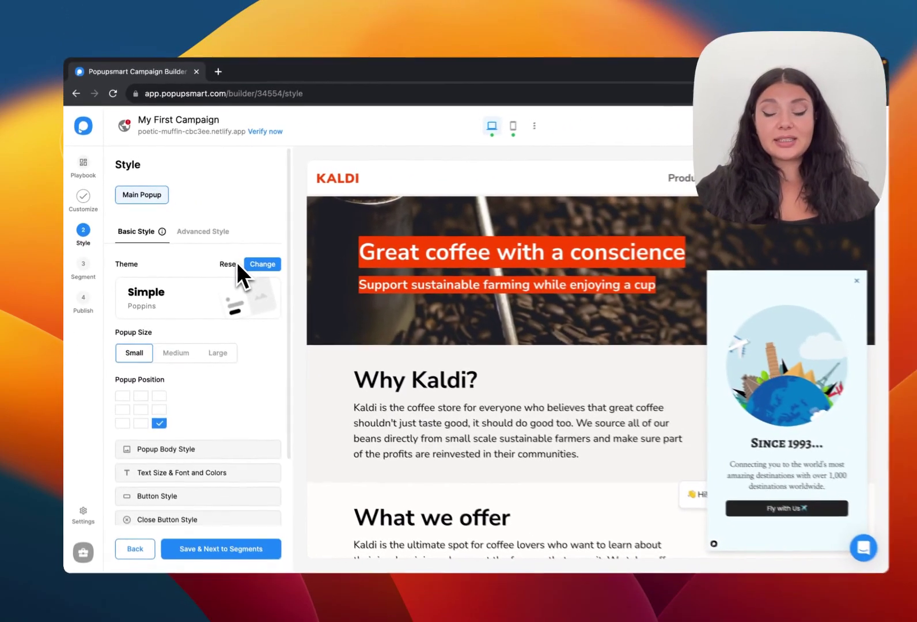
Set the popup size to Medium after briefly trying Large
{"action": "scroll", "coordinate": [190, 374], "scroll_direction": "down", "scroll_amount": 1}
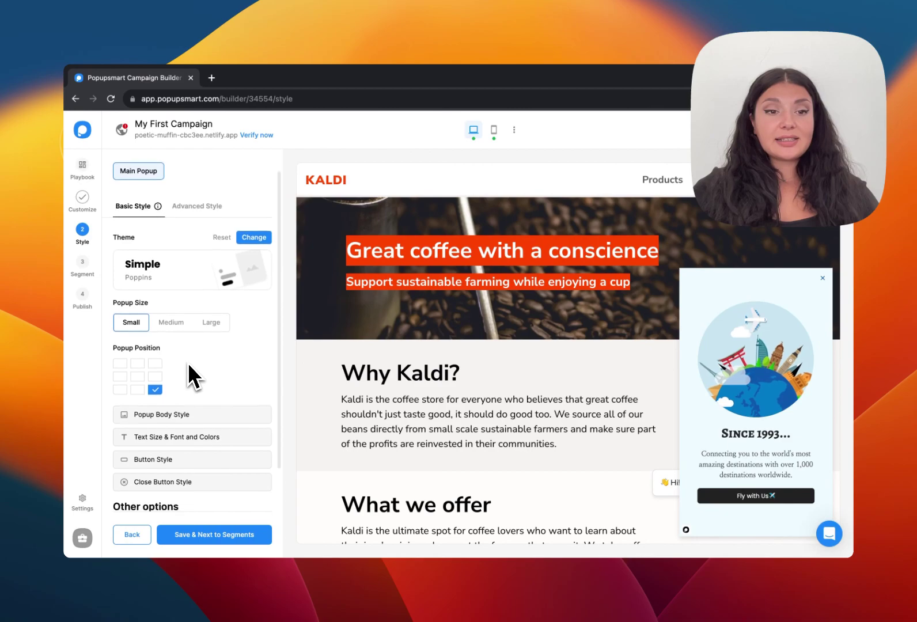
{"action": "left_click", "coordinate": [178, 330]}
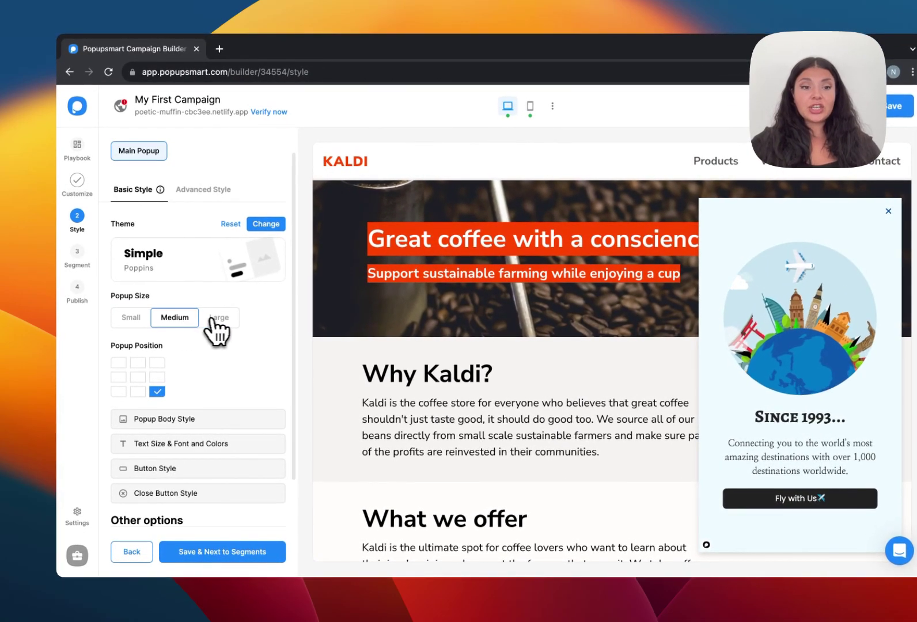
{"action": "left_click", "coordinate": [222, 327]}
{"action": "left_click", "coordinate": [188, 320]}
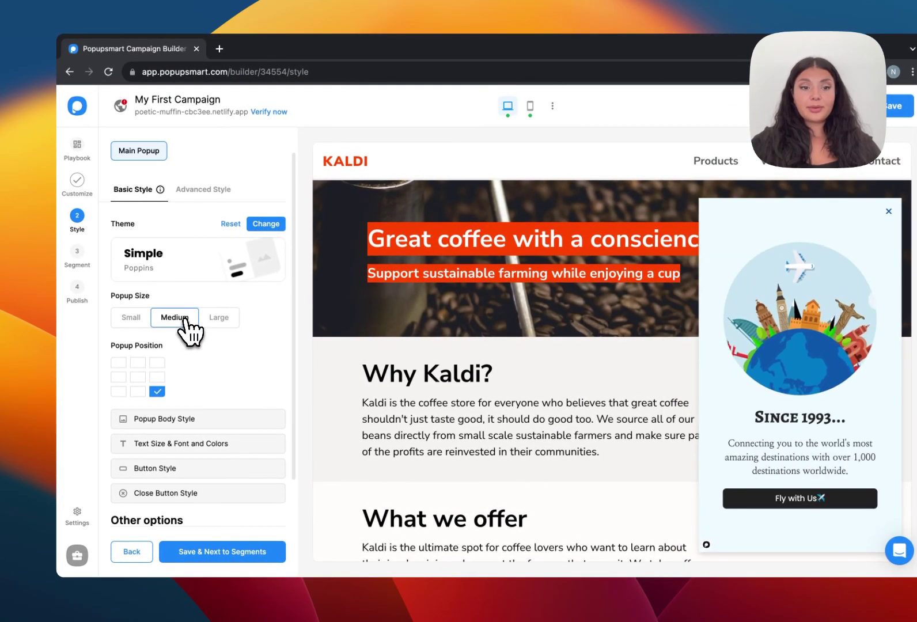
Try top-left and centre positions, then place the popup back at bottom-right
{"action": "left_click", "coordinate": [119, 362]}
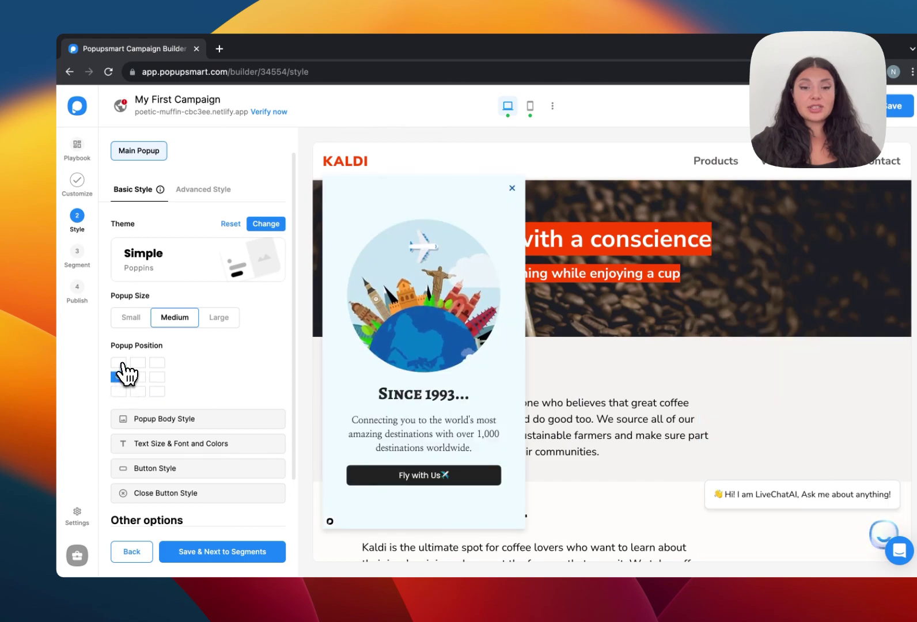
{"action": "left_click", "coordinate": [138, 391]}
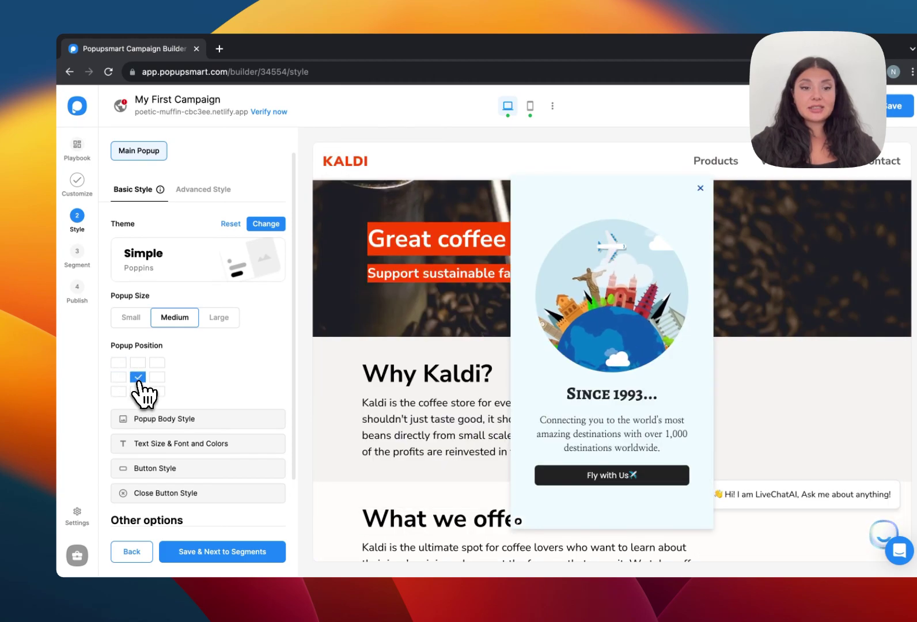
{"action": "left_click", "coordinate": [156, 391]}
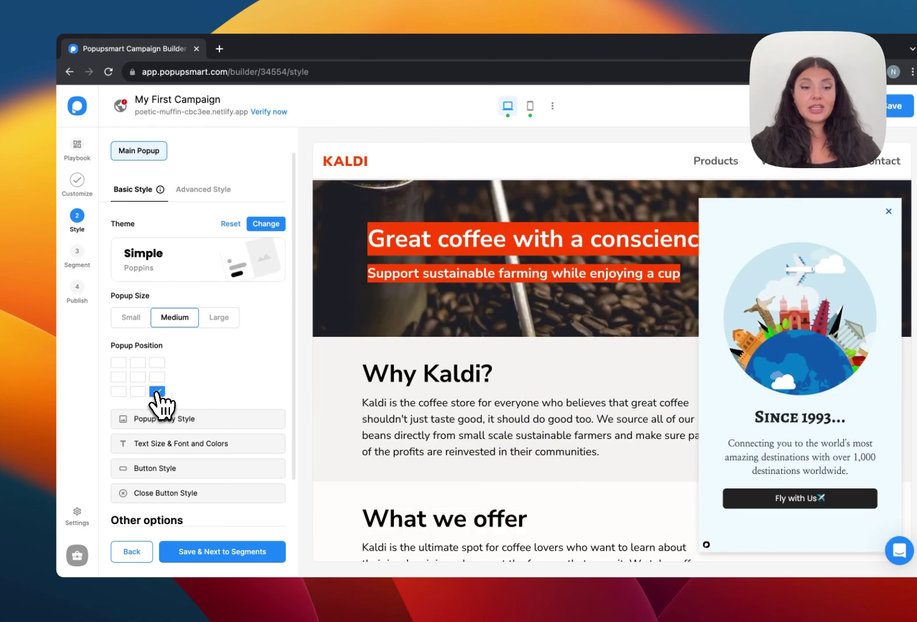
Keep the popup body background a solid colour after trying the Image and Lottie options
{"action": "left_click", "coordinate": [187, 419]}
{"action": "scroll", "coordinate": [191, 426], "scroll_direction": "down", "scroll_amount": 4}
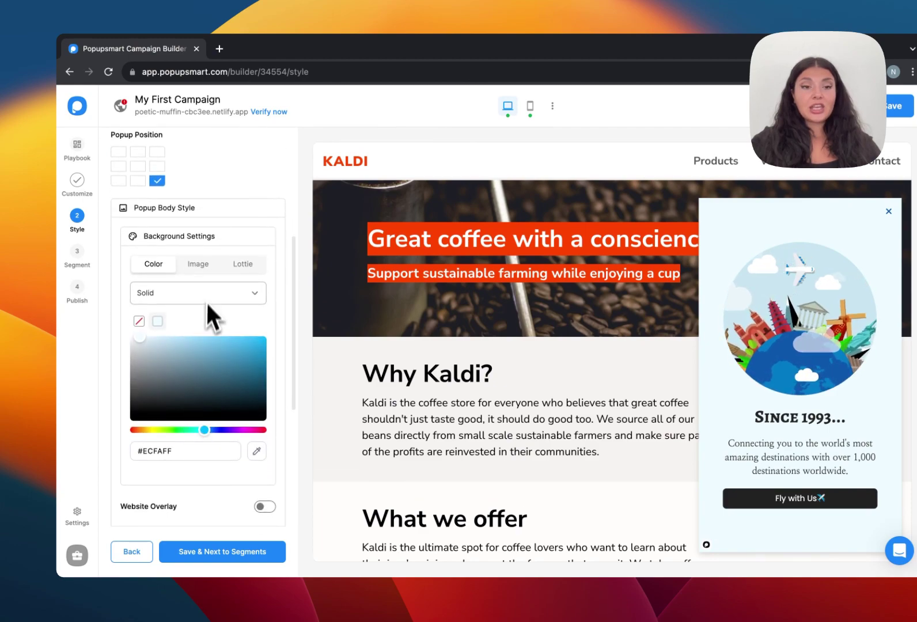
{"action": "left_click", "coordinate": [192, 265]}
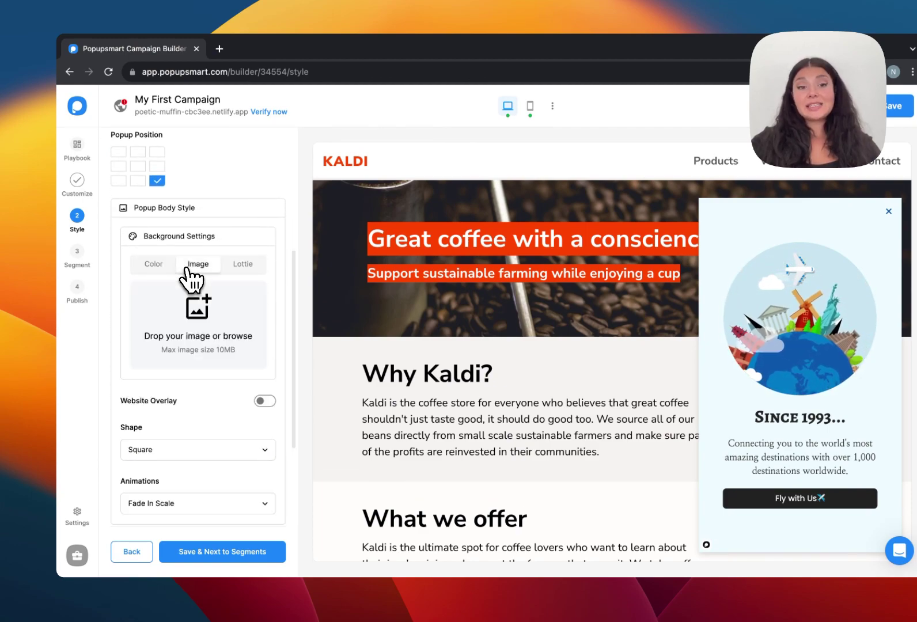
{"action": "left_click", "coordinate": [243, 266]}
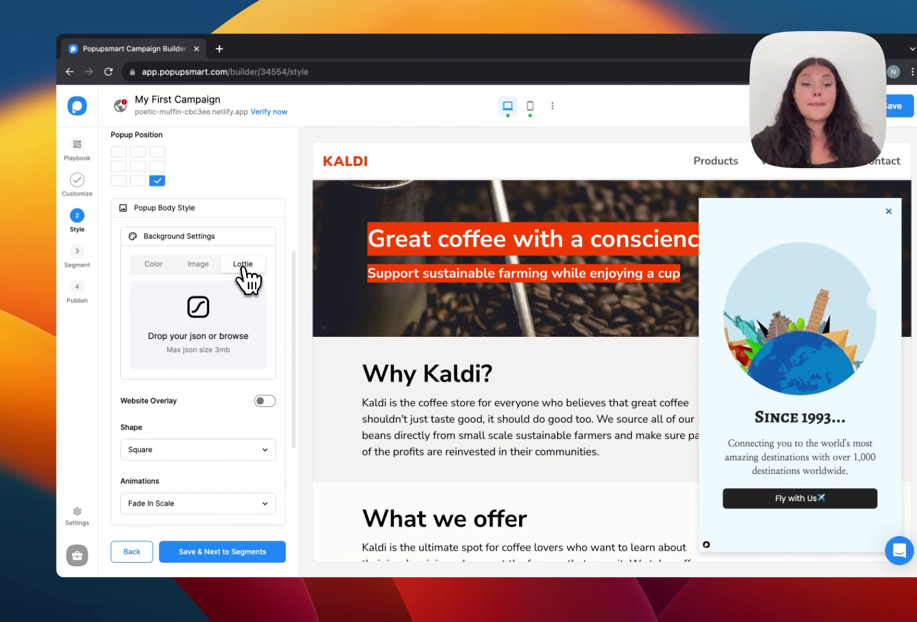
{"action": "left_click", "coordinate": [152, 265]}
Turn on the website overlay at 66% opacity, tinted blue #5F8DB5
{"action": "scroll", "coordinate": [222, 381], "scroll_direction": "down", "scroll_amount": 3}
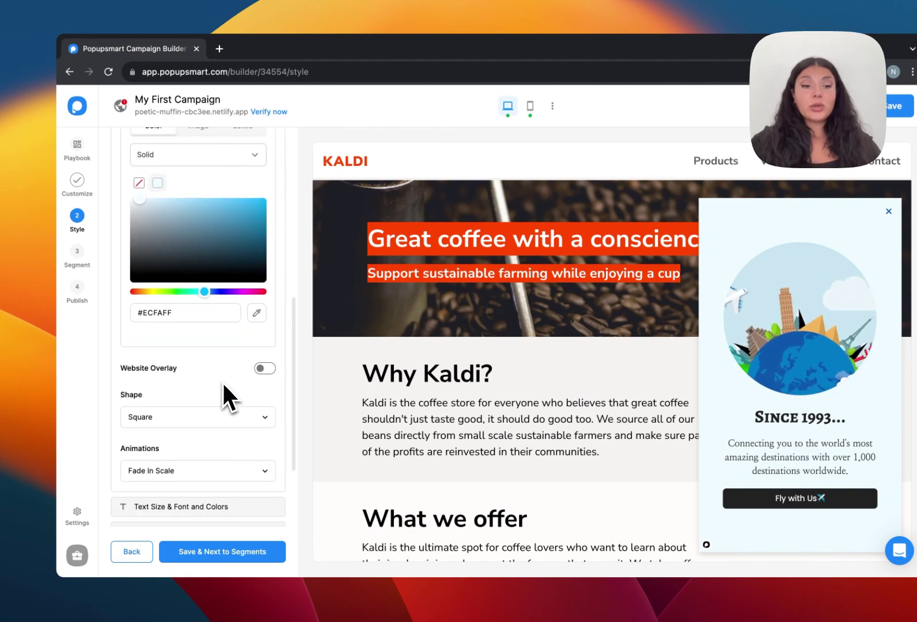
{"action": "left_click", "coordinate": [266, 354]}
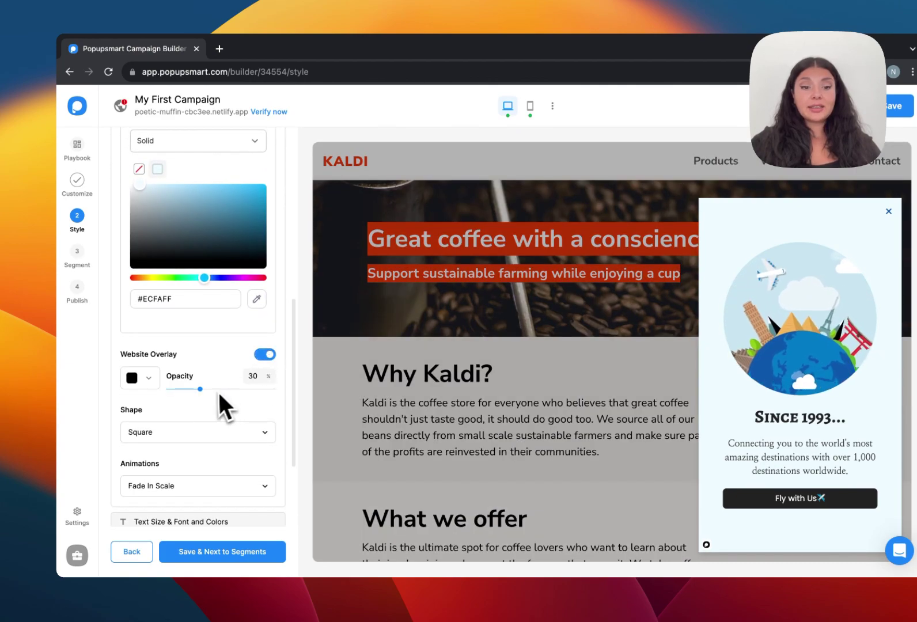
{"action": "left_click_drag", "start_coordinate": [205, 390], "coordinate": [238, 394]}
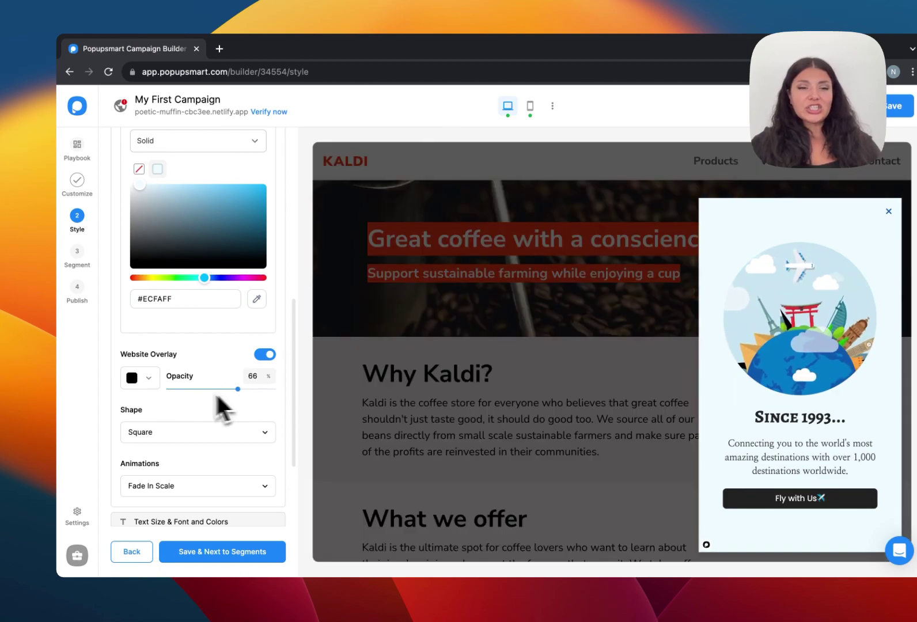
{"action": "left_click", "coordinate": [151, 384]}
{"action": "left_click", "coordinate": [190, 471]}
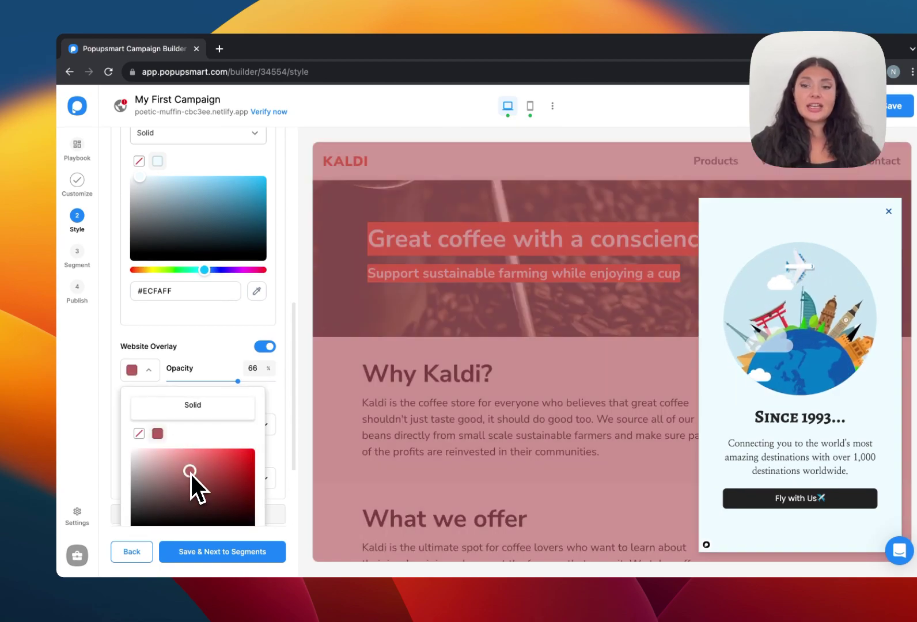
{"action": "scroll", "coordinate": [190, 475], "scroll_direction": "down", "scroll_amount": 3}
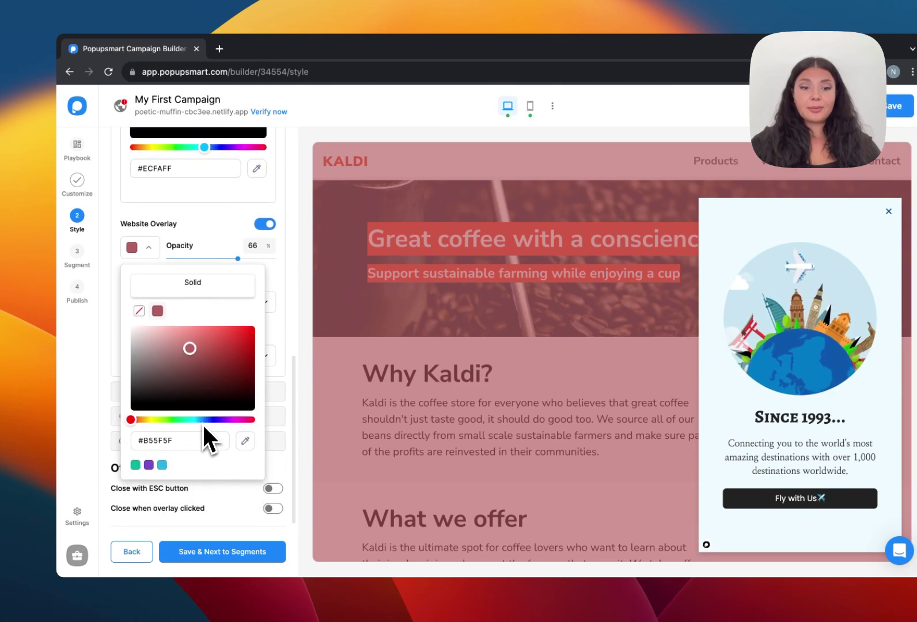
{"action": "left_click", "coordinate": [202, 420]}
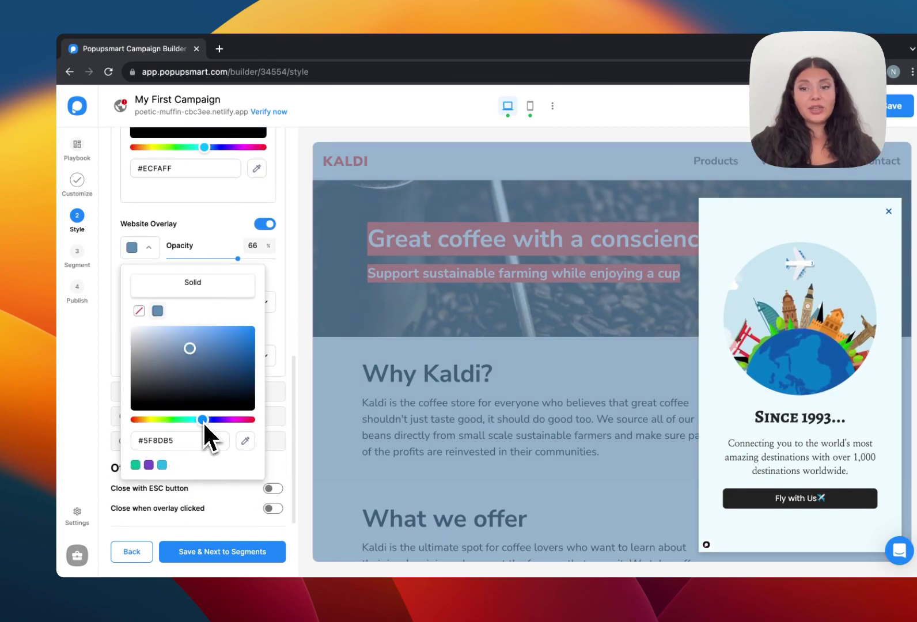
{"action": "left_click", "coordinate": [277, 271]}
Set the popup shape back to Square after trying Rounded
{"action": "left_click", "coordinate": [235, 304]}
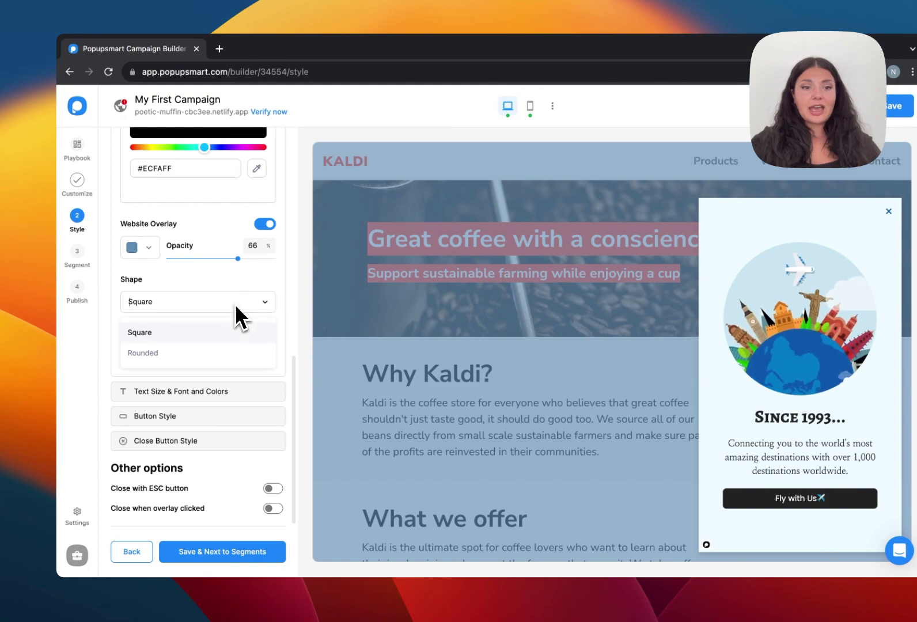
{"action": "left_click", "coordinate": [210, 353]}
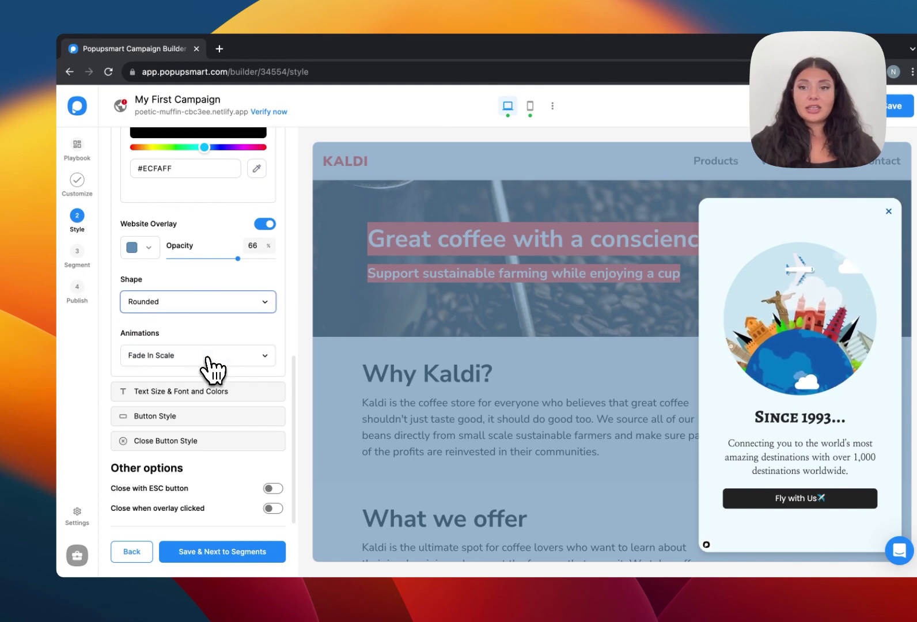
{"action": "left_click", "coordinate": [209, 307]}
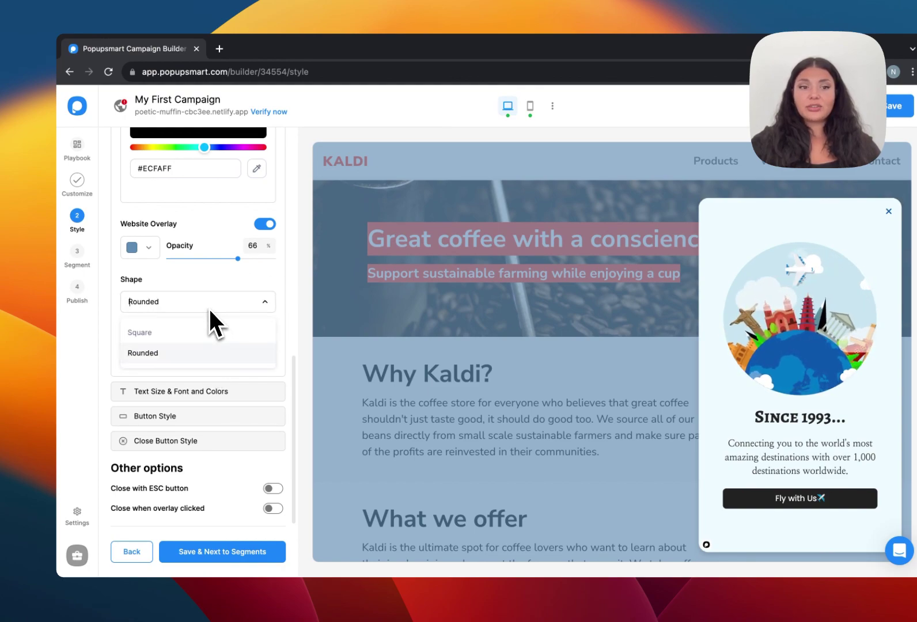
{"action": "left_click", "coordinate": [208, 333]}
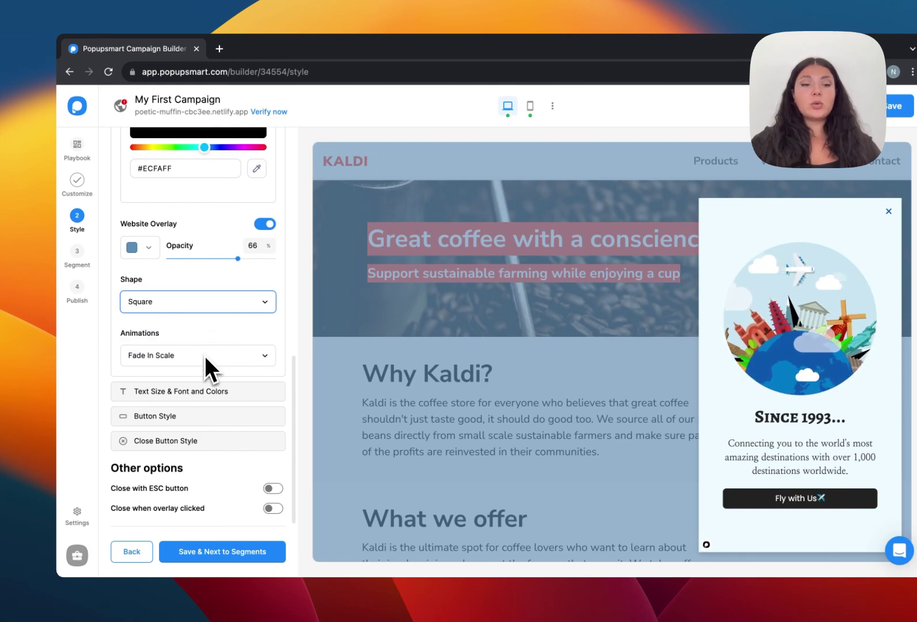
Settle on the Fade In entrance animation after trying Bounce In, then expand Text Size & Font
{"action": "left_click", "coordinate": [205, 357]}
{"action": "left_click", "coordinate": [205, 406]}
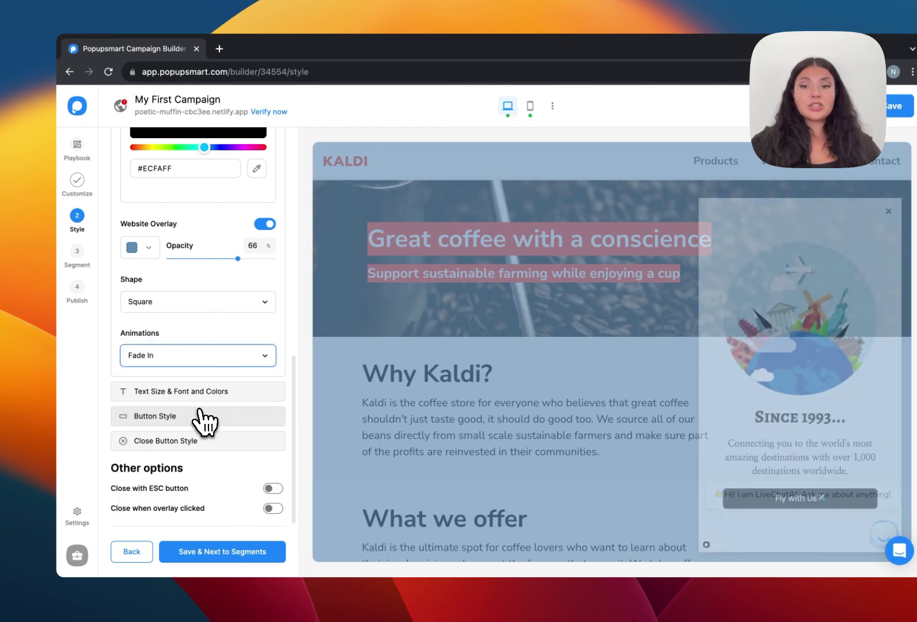
{"action": "left_click", "coordinate": [202, 364]}
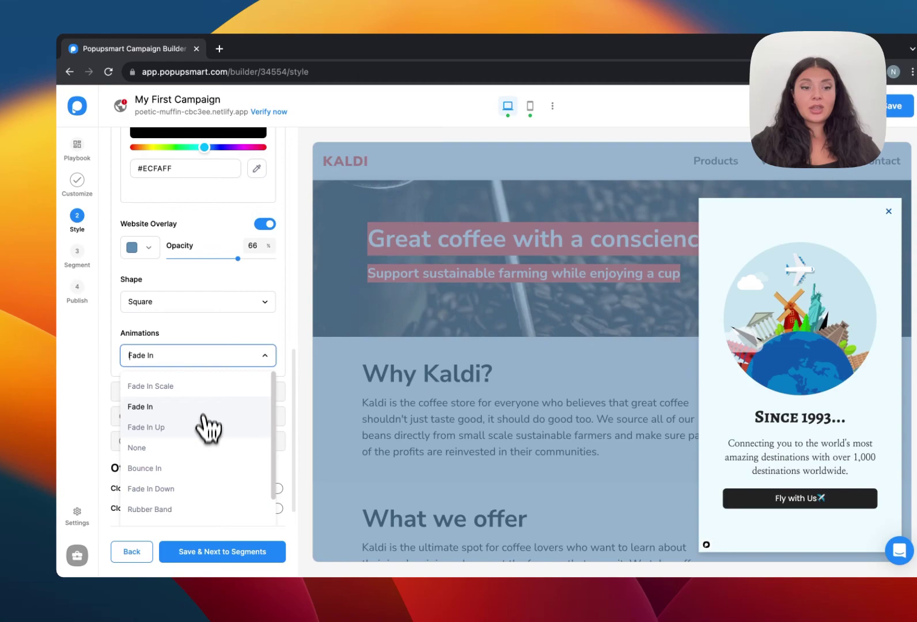
{"action": "left_click", "coordinate": [203, 468]}
{"action": "left_click", "coordinate": [210, 360]}
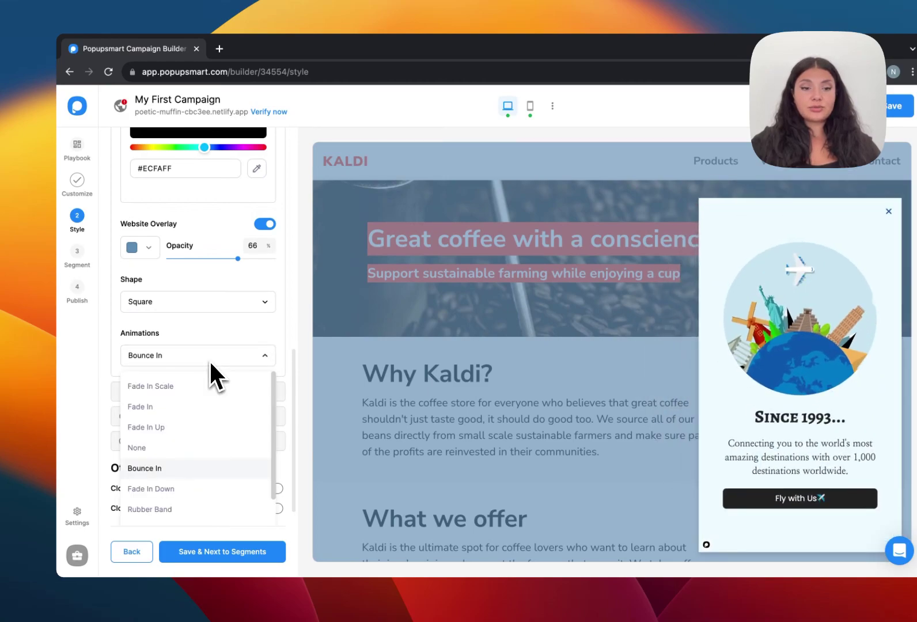
{"action": "left_click", "coordinate": [207, 406]}
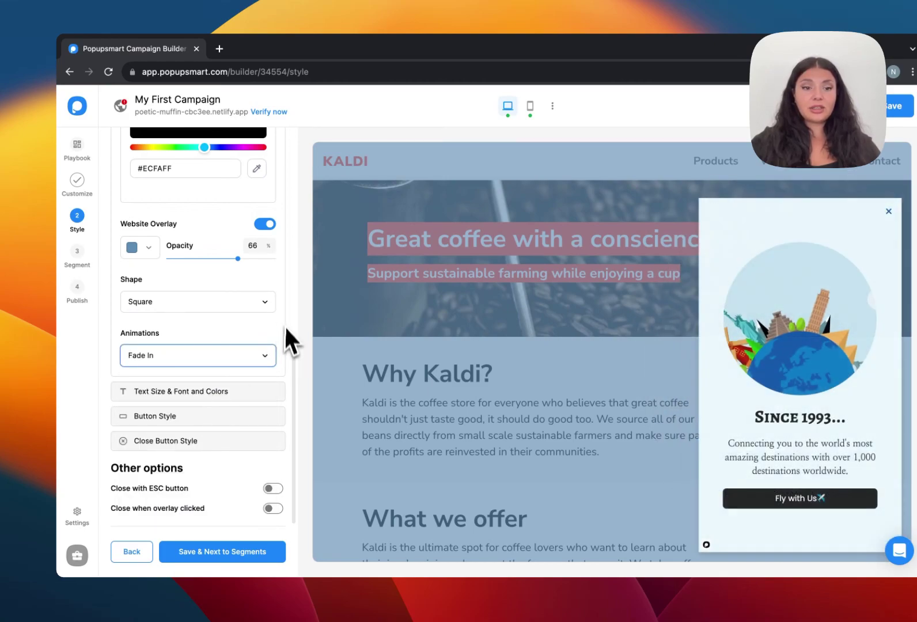
{"action": "left_click", "coordinate": [229, 392]}
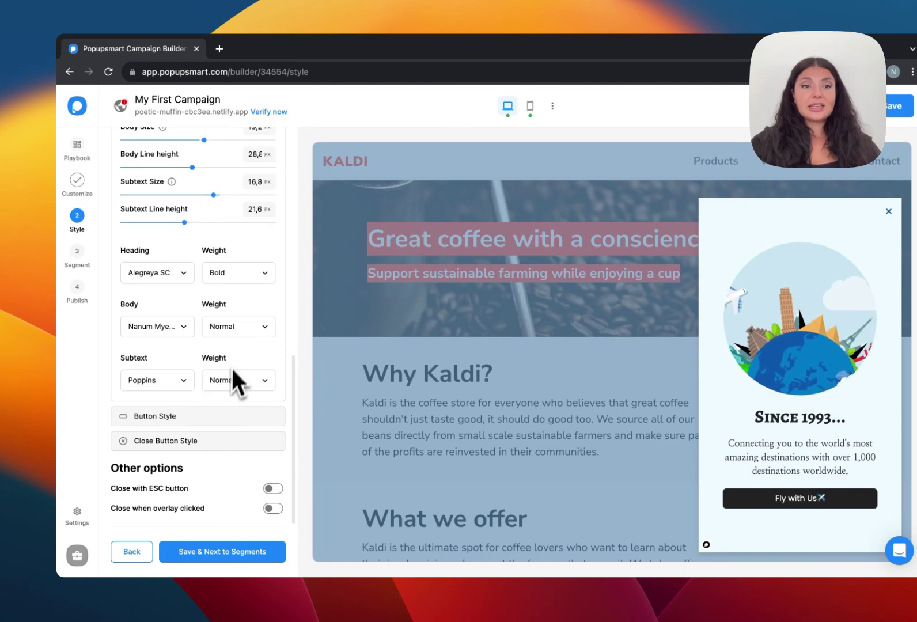
Keep the heading colour black after trying red, and try a larger heading size
{"action": "scroll", "coordinate": [232, 369], "scroll_direction": "up", "scroll_amount": 8}
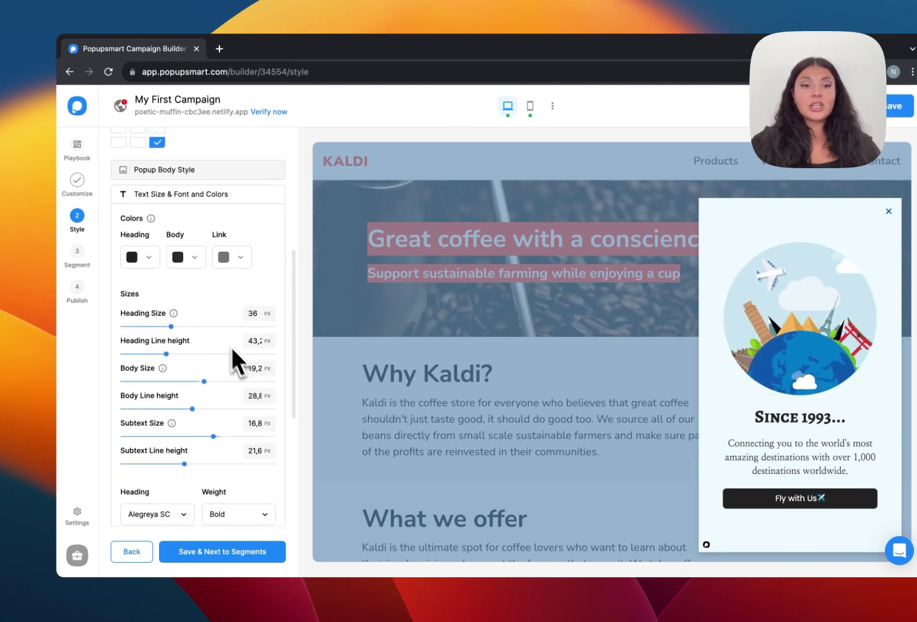
{"action": "left_click", "coordinate": [147, 259]}
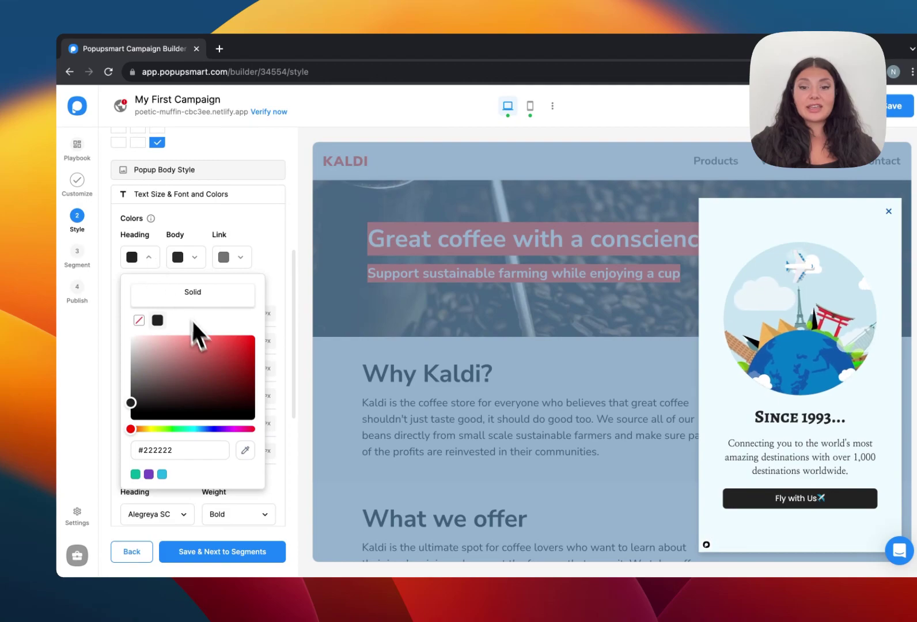
{"action": "left_click", "coordinate": [205, 343]}
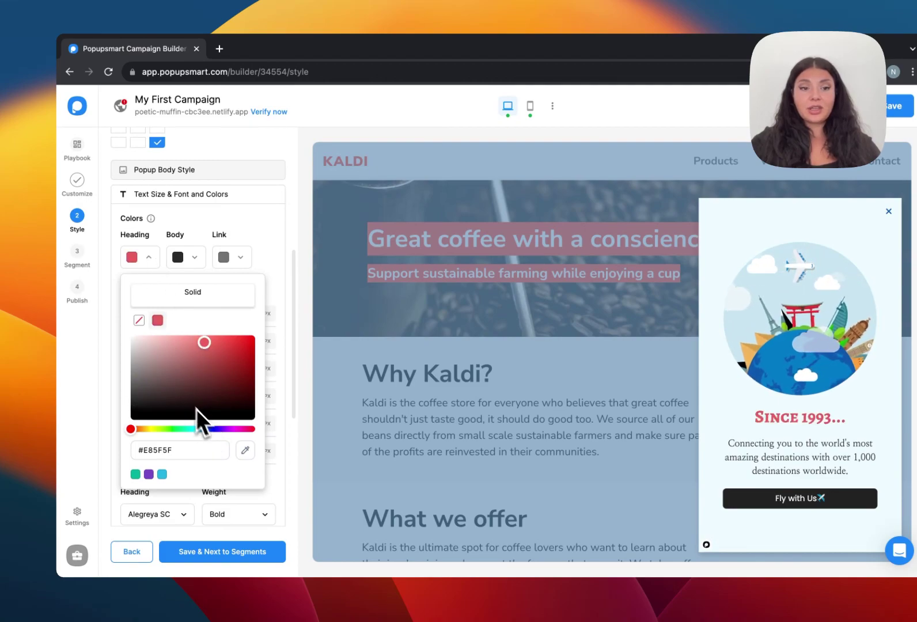
{"action": "mouse_move", "coordinate": [196, 409]}
{"action": "left_mouse_down"}
{"action": "mouse_move", "coordinate": [144, 424]}
{"action": "mouse_move", "coordinate": [131, 413]}
{"action": "left_mouse_up"}
{"action": "left_click", "coordinate": [283, 217]}
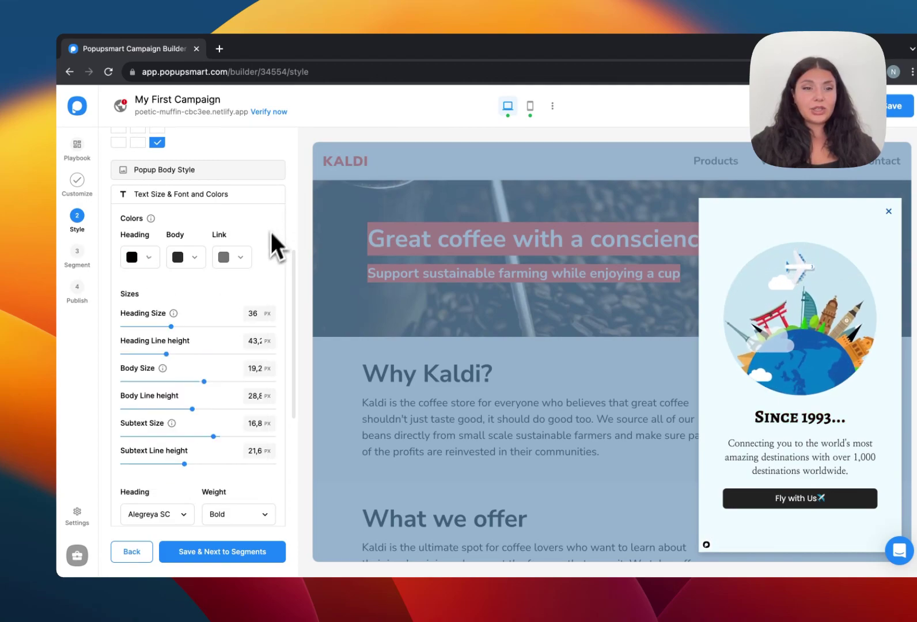
{"action": "mouse_move", "coordinate": [168, 324]}
{"action": "left_mouse_down"}
{"action": "mouse_move", "coordinate": [198, 326]}
{"action": "mouse_move", "coordinate": [171, 330]}
{"action": "left_mouse_up"}
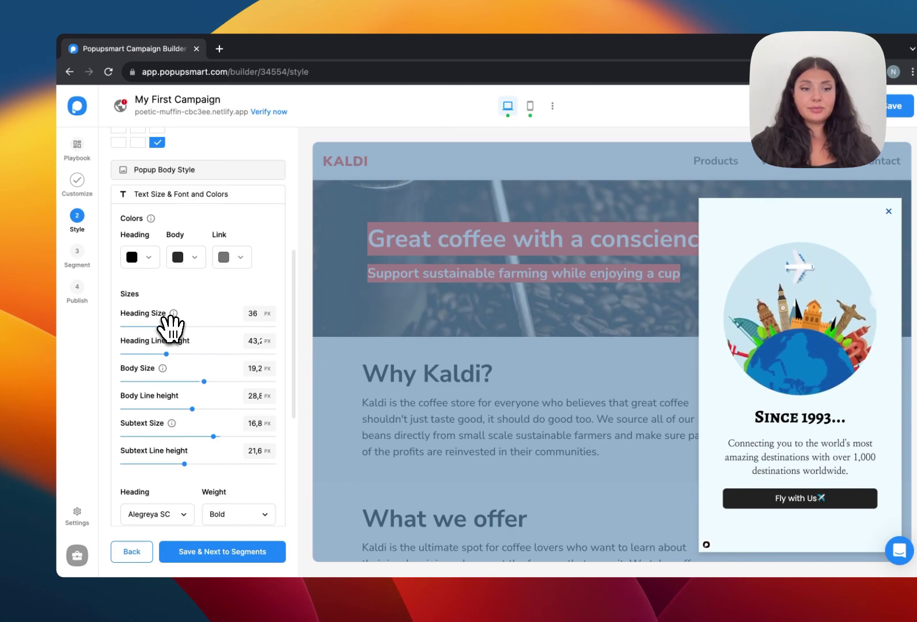
Add Abel, Cabin, Oxygen and Anton from Google Fonts to the heading font choices
{"action": "scroll", "coordinate": [171, 329], "scroll_direction": "down", "scroll_amount": 3}
{"action": "left_click", "coordinate": [174, 363]}
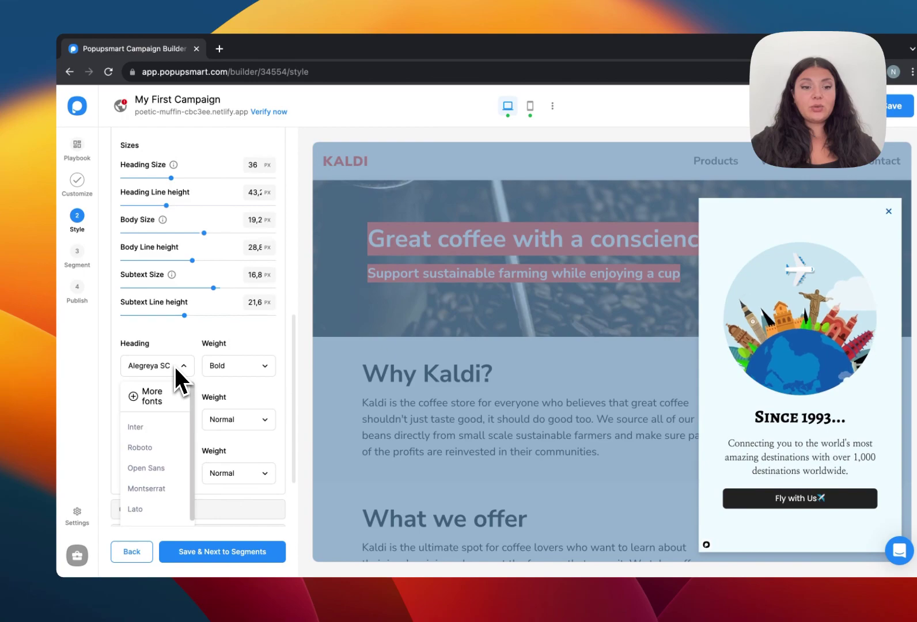
{"action": "left_click", "coordinate": [152, 397]}
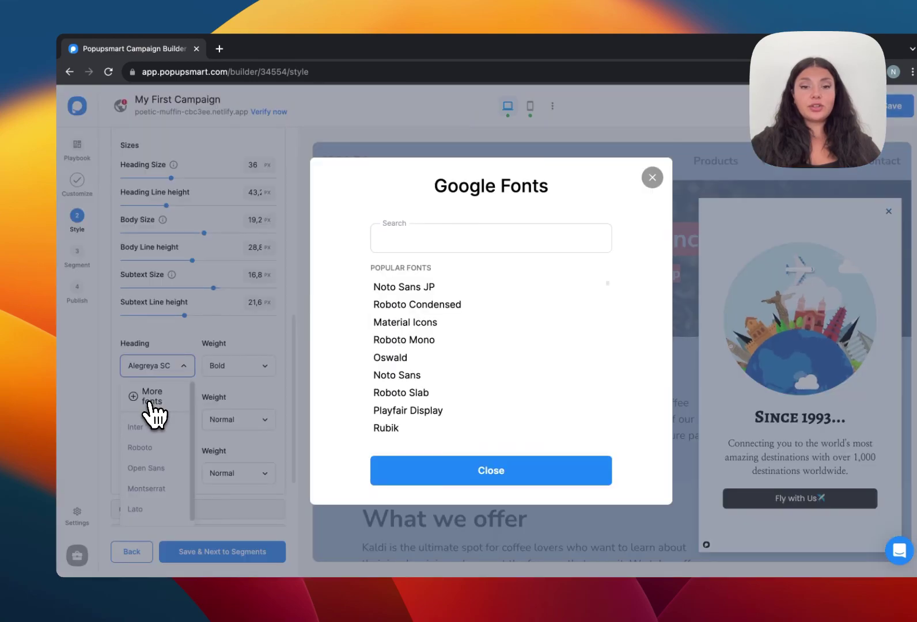
{"action": "scroll", "coordinate": [428, 358], "scroll_direction": "down", "scroll_amount": 3}
{"action": "scroll", "coordinate": [427, 359], "scroll_direction": "down", "scroll_amount": 3}
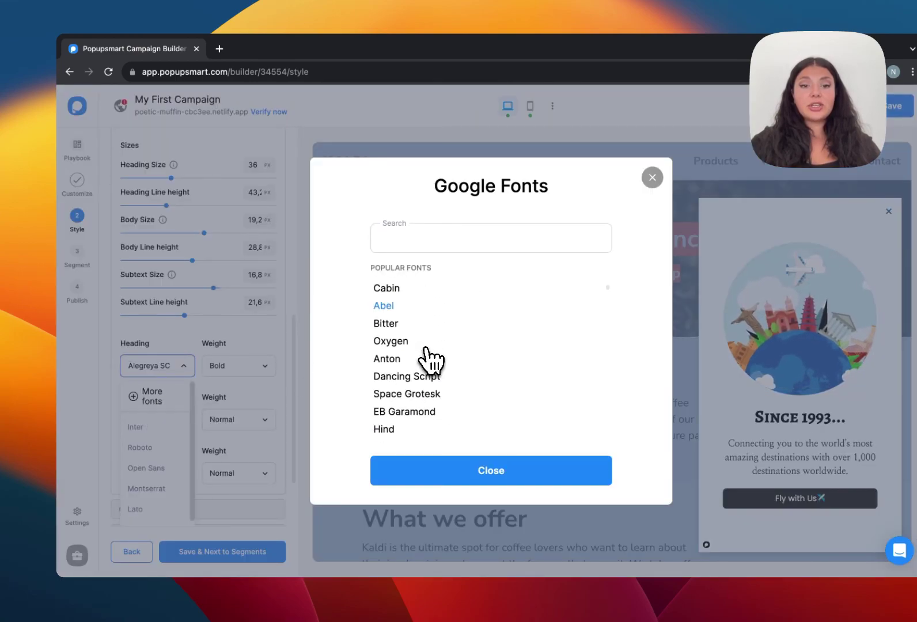
{"action": "left_click", "coordinate": [443, 311]}
{"action": "left_click", "coordinate": [443, 314]}
{"action": "left_click", "coordinate": [439, 311]}
{"action": "left_click", "coordinate": [439, 311]}
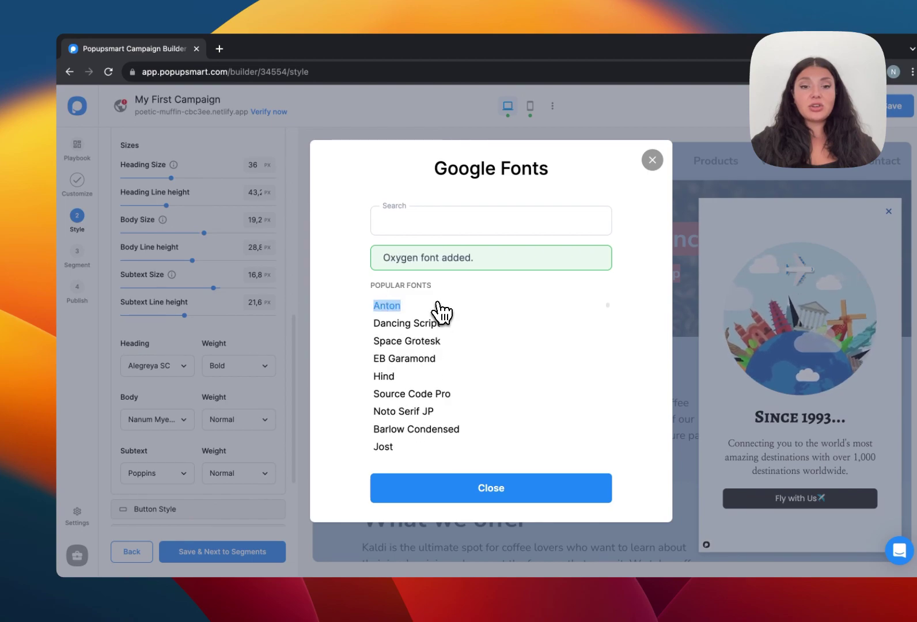
{"action": "left_click", "coordinate": [438, 311]}
{"action": "left_click", "coordinate": [504, 487]}
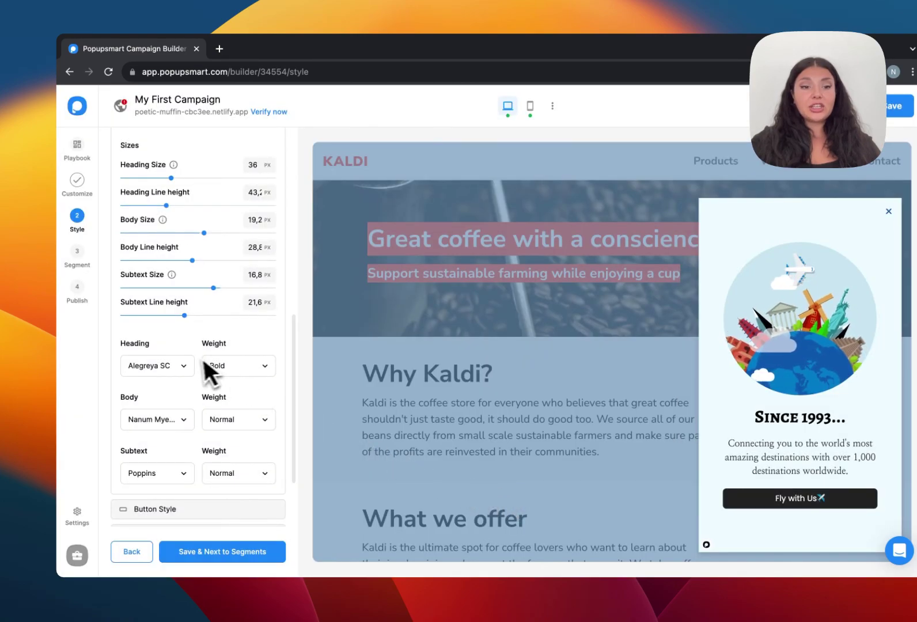
Check the newly added fonts in the heading font list, then expand Button Style
{"action": "left_click", "coordinate": [175, 367]}
{"action": "scroll", "coordinate": [175, 478], "scroll_direction": "down", "scroll_amount": 3}
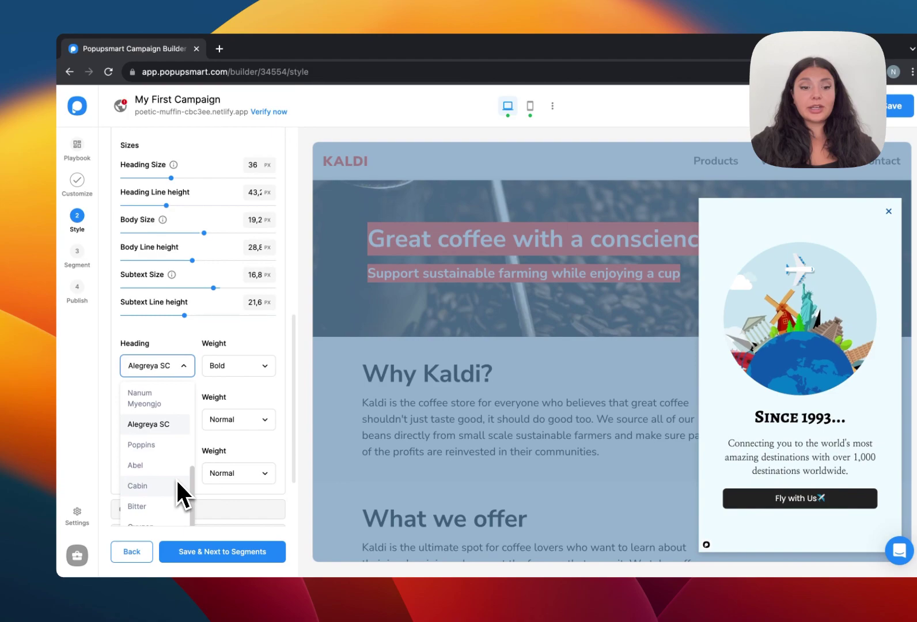
{"action": "scroll", "coordinate": [207, 487], "scroll_direction": "down", "scroll_amount": 2}
{"action": "left_click", "coordinate": [221, 418]}
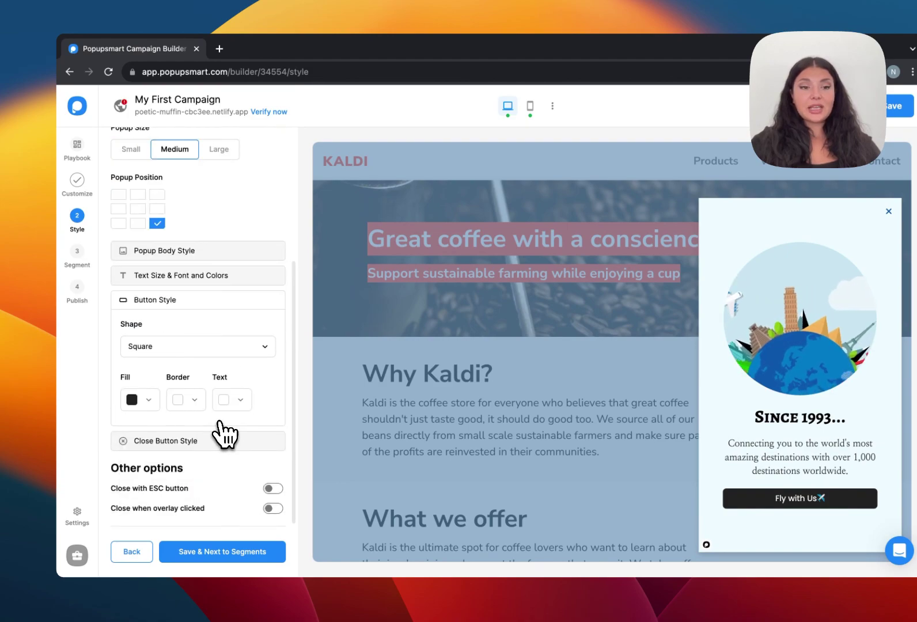
Keep the Fly with Us button Circle-shaped after trying the pill shape
{"action": "left_click", "coordinate": [209, 348]}
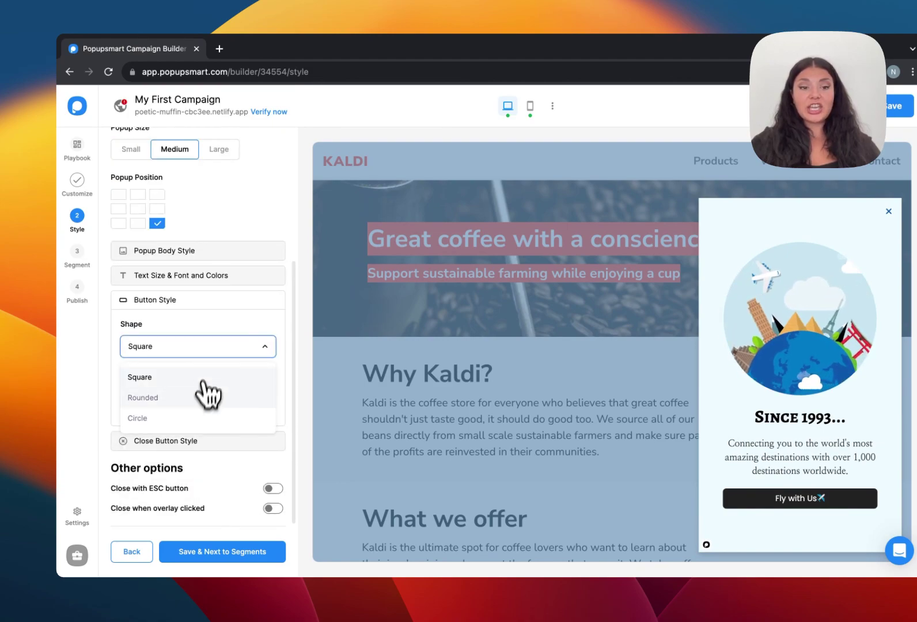
{"action": "left_click", "coordinate": [199, 419]}
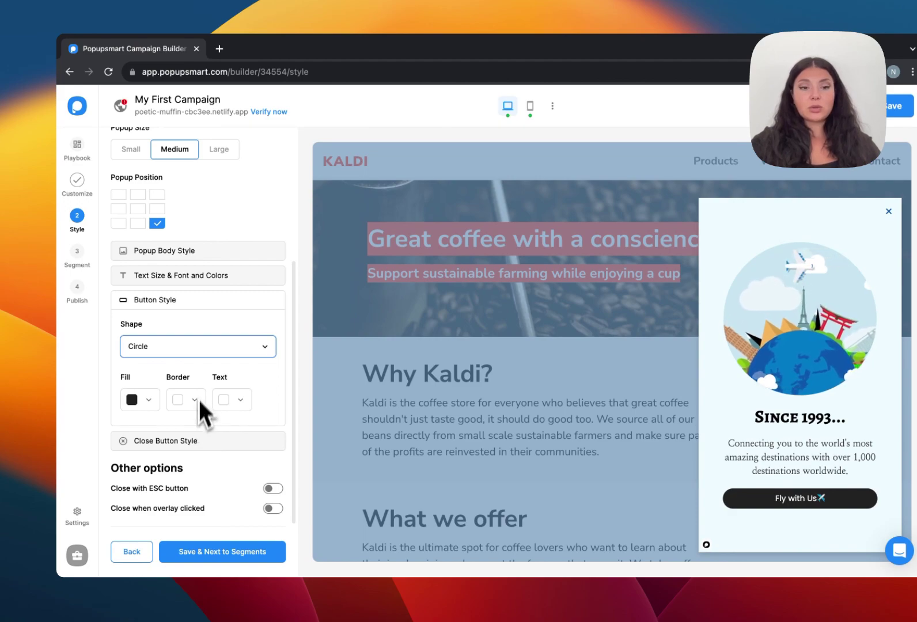
{"action": "left_click", "coordinate": [196, 348]}
{"action": "left_click", "coordinate": [204, 343]}
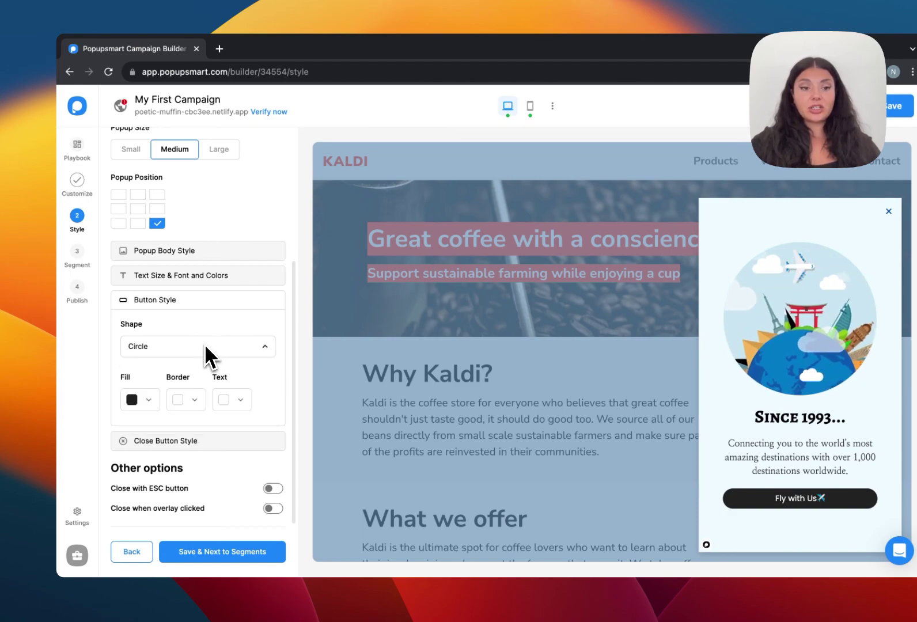
Fill the button with the globe's blue #0E56AB using the eyedropper
{"action": "left_click", "coordinate": [151, 406]}
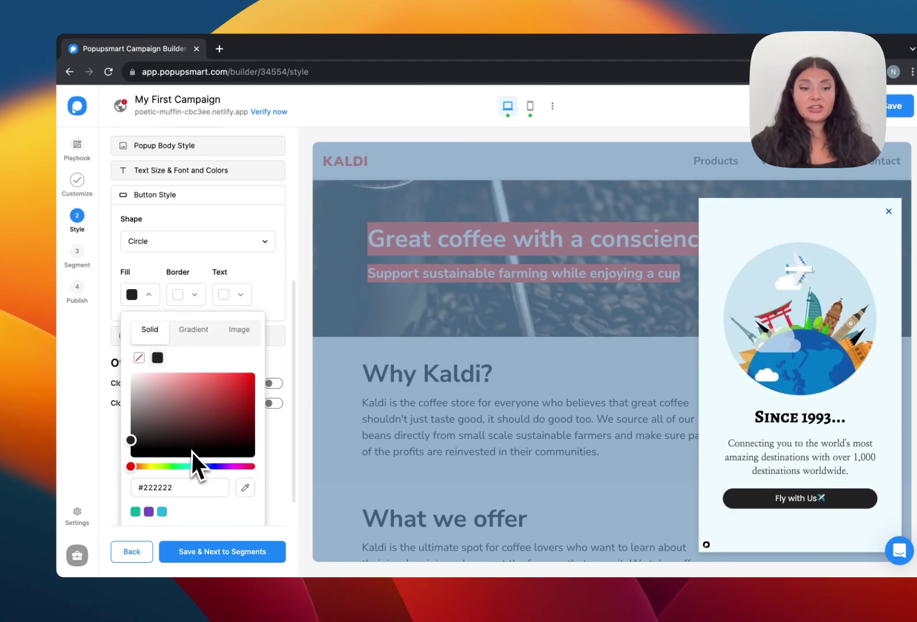
{"action": "left_click", "coordinate": [246, 487]}
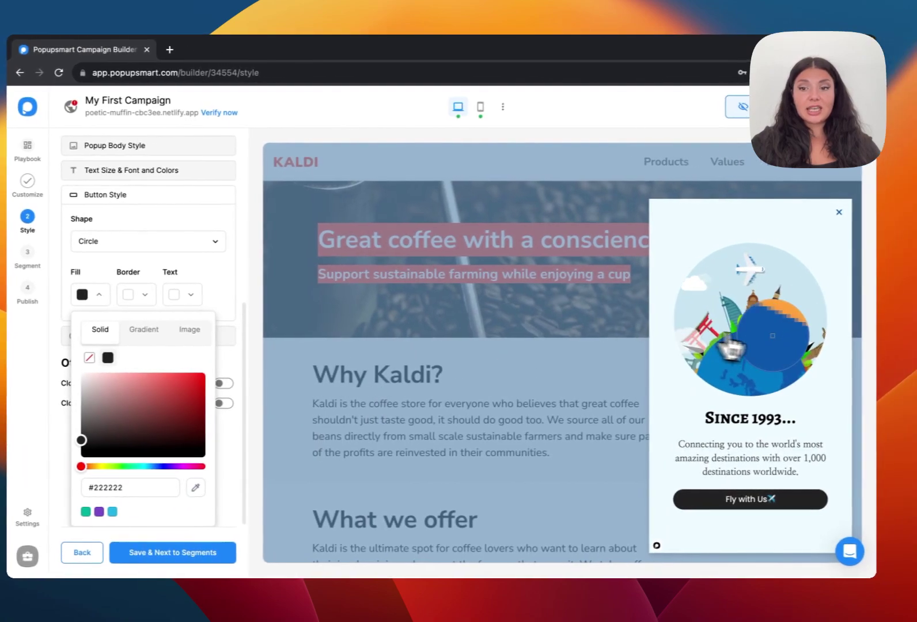
{"action": "left_click", "coordinate": [741, 357]}
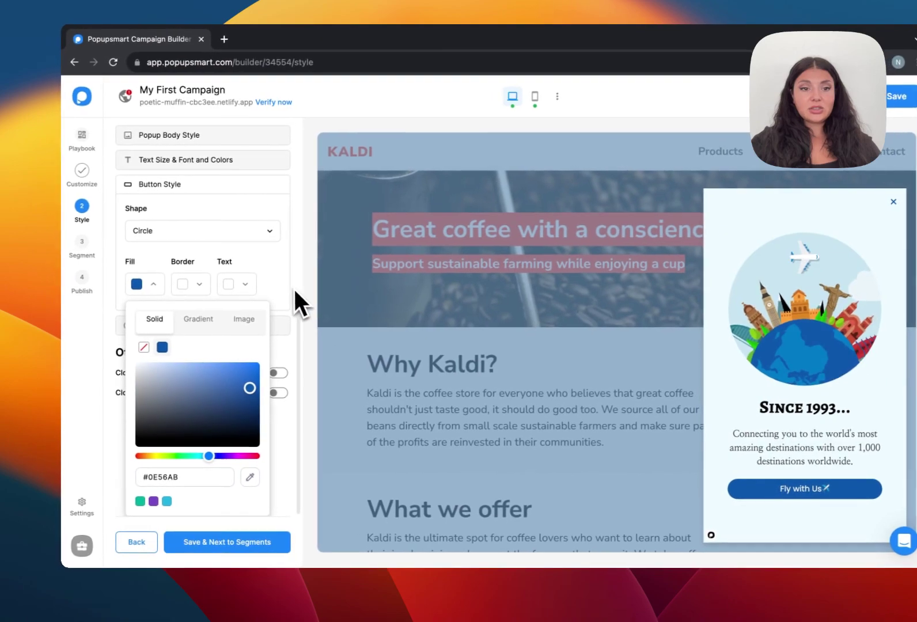
{"action": "left_click", "coordinate": [228, 295]}
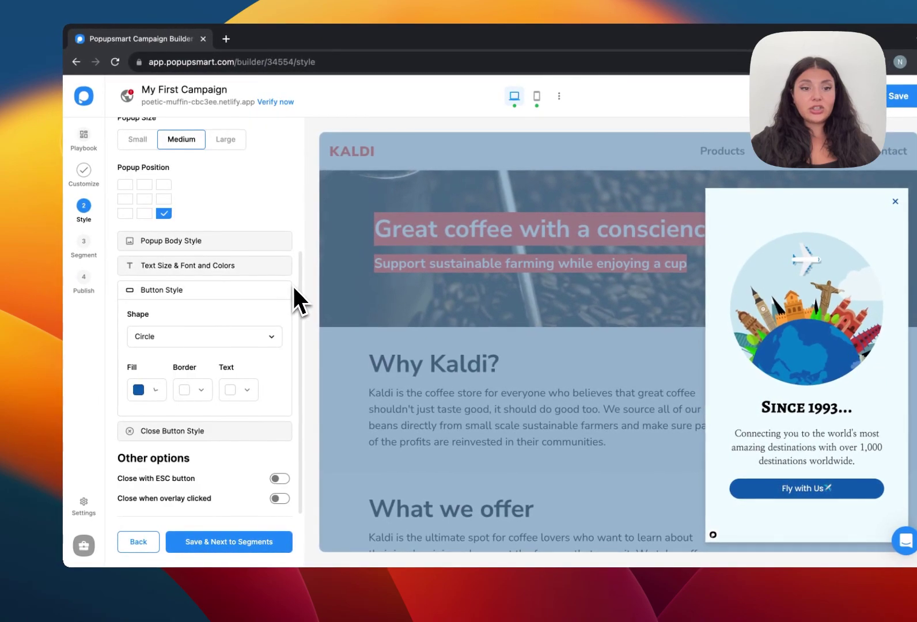
Style the close button as a circled X with a transparent fill
{"action": "left_click", "coordinate": [237, 430]}
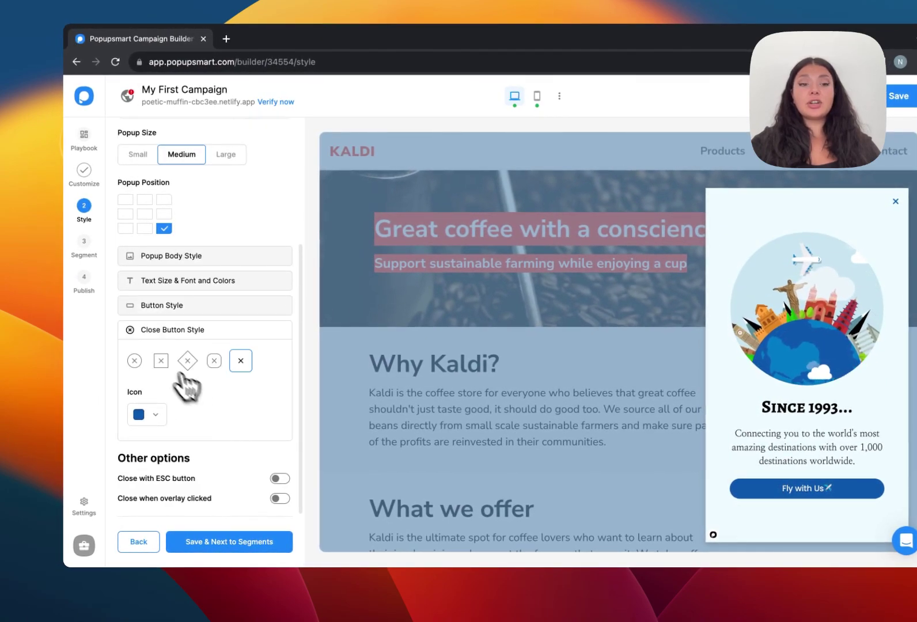
{"action": "left_click", "coordinate": [160, 361]}
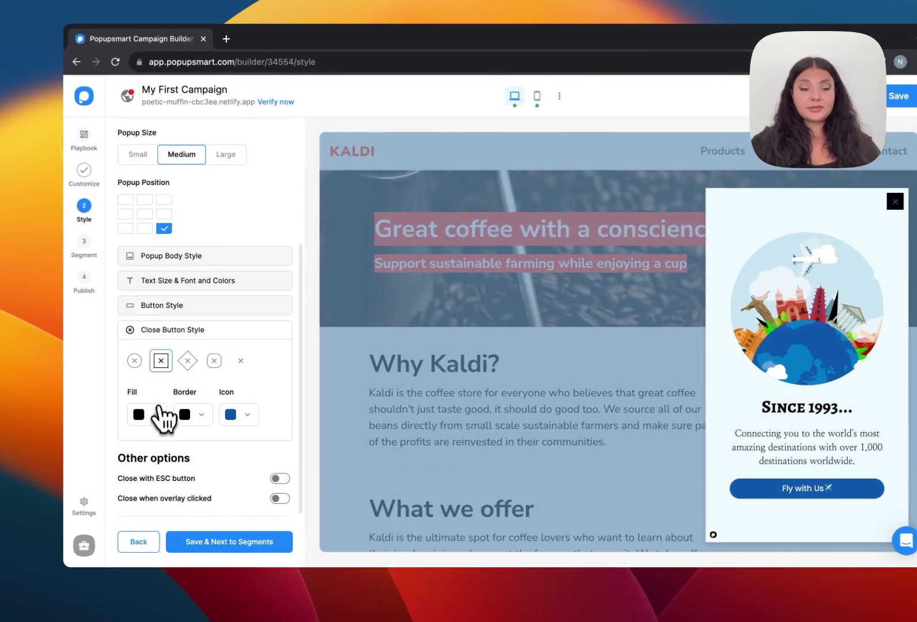
{"action": "left_click", "coordinate": [163, 416]}
{"action": "left_click", "coordinate": [147, 478]}
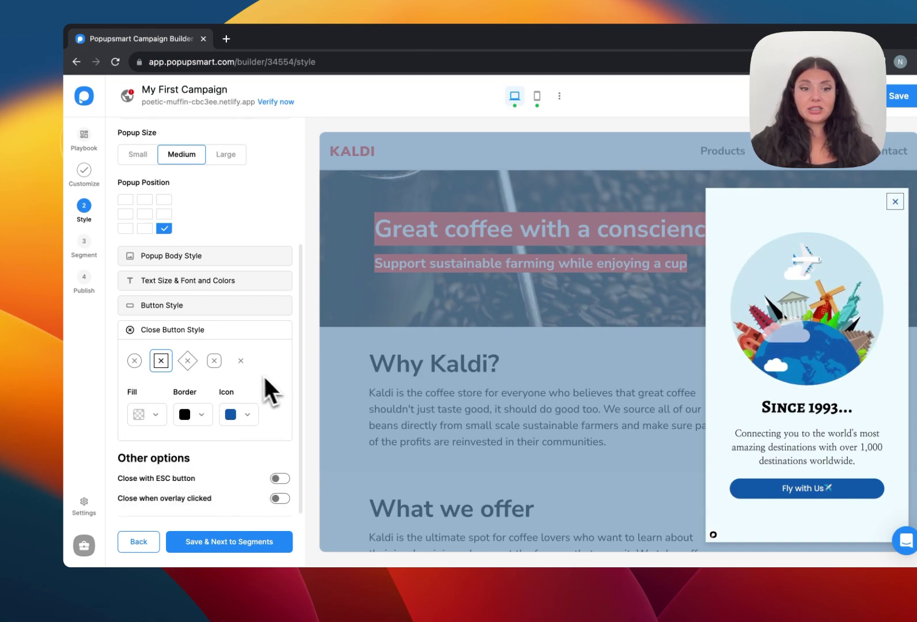
{"action": "left_click", "coordinate": [134, 361]}
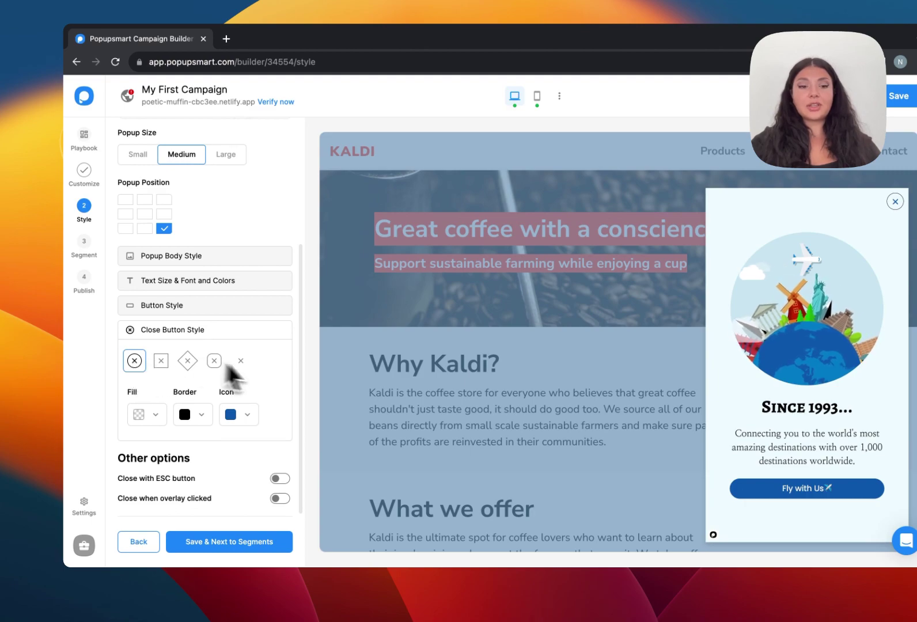
{"action": "scroll", "coordinate": [281, 383], "scroll_direction": "up", "scroll_amount": 5}
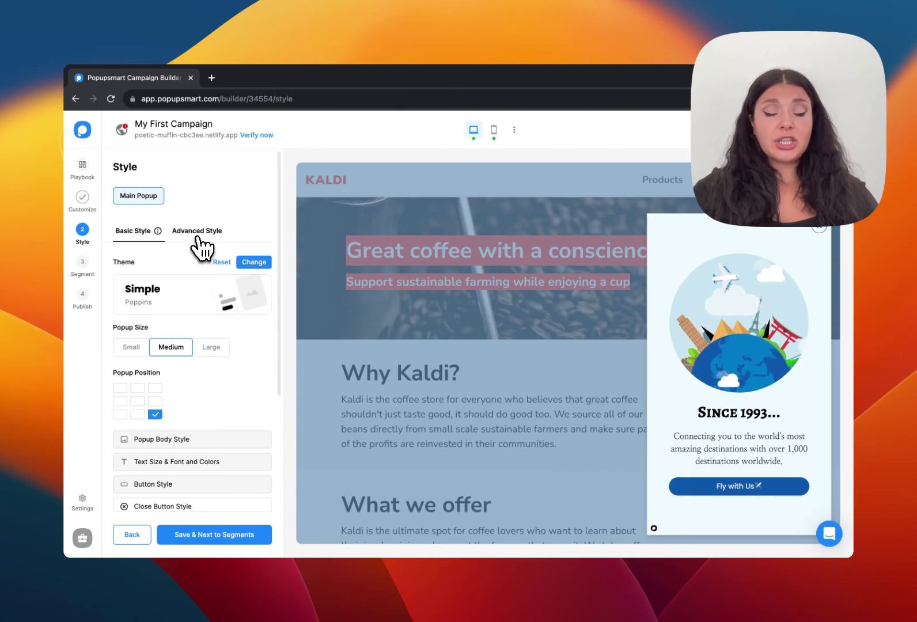
{"action": "left_click", "coordinate": [198, 234]}
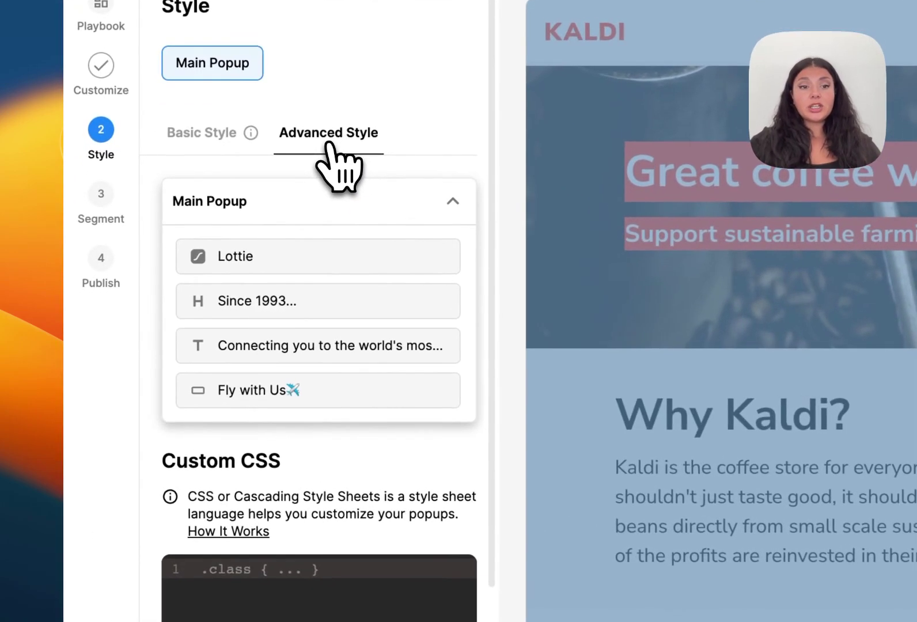
{"action": "scroll", "coordinate": [337, 277], "scroll_direction": "down", "scroll_amount": 3}
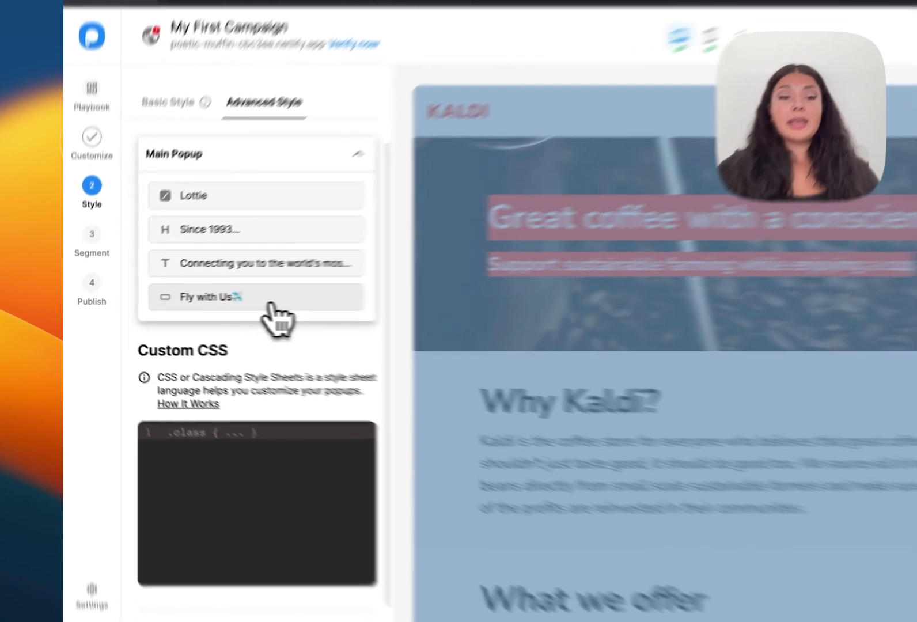
{"action": "left_click", "coordinate": [201, 305]}
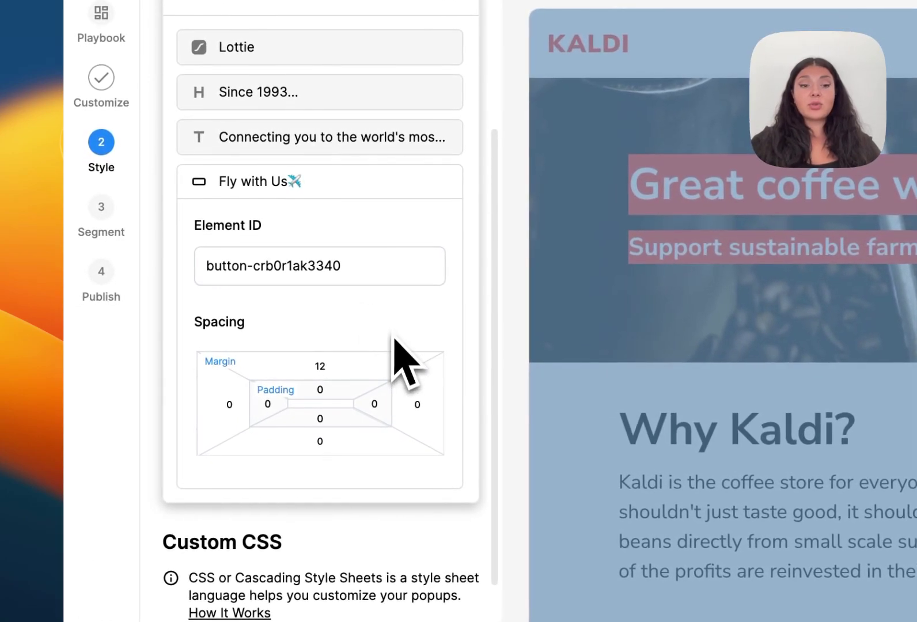
{"action": "scroll", "coordinate": [394, 345], "scroll_direction": "up", "scroll_amount": 5}
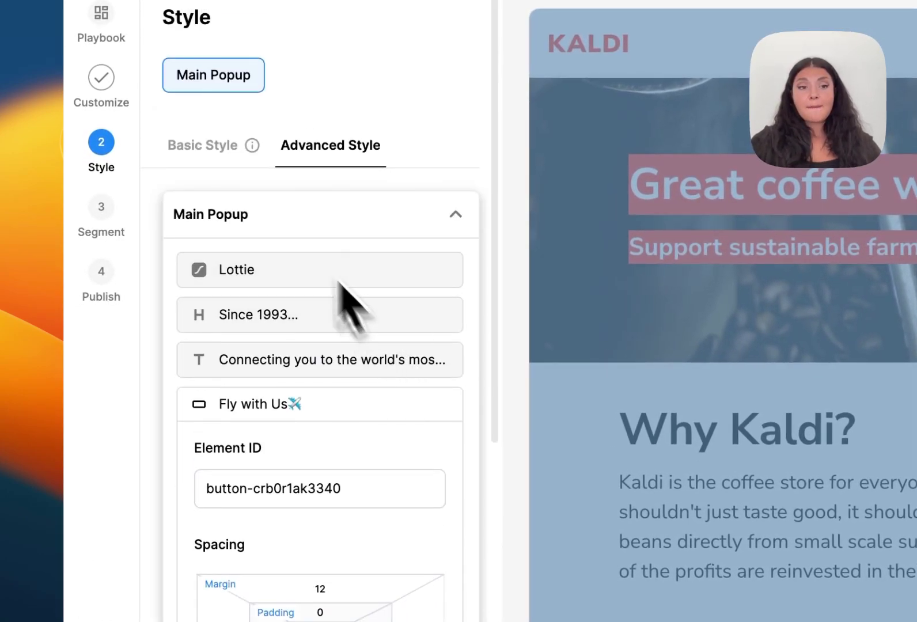
{"action": "left_click", "coordinate": [225, 151]}
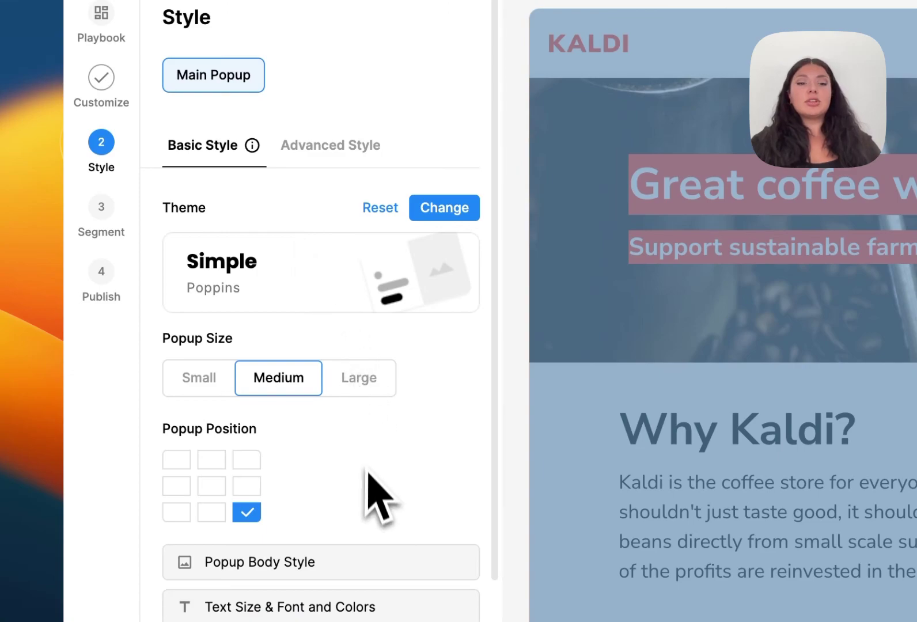
{"action": "scroll", "coordinate": [371, 489], "scroll_direction": "down", "scroll_amount": 2}
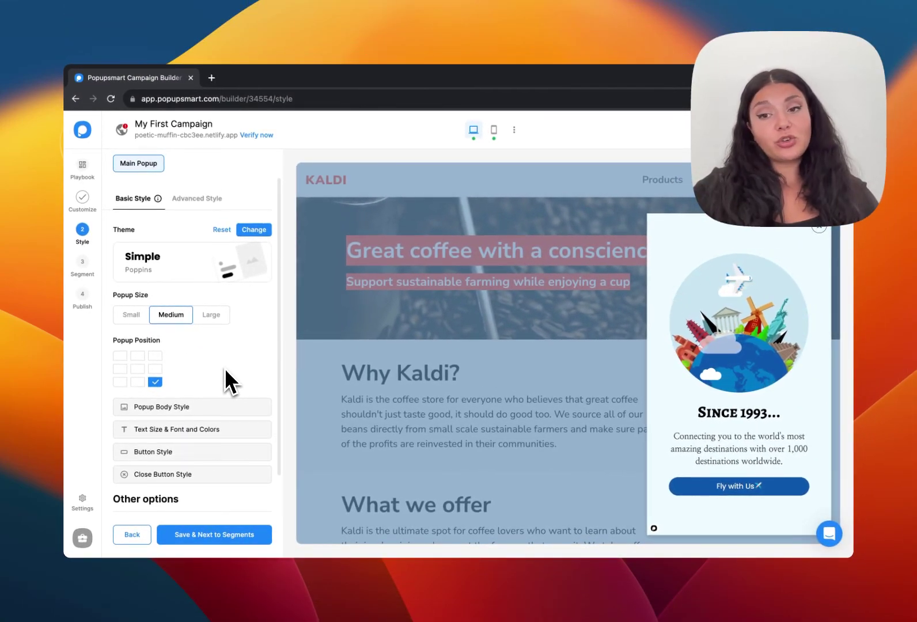
In the Segment step, replace the current segment by creating a new one under My Segments
{"action": "left_click", "coordinate": [82, 260]}
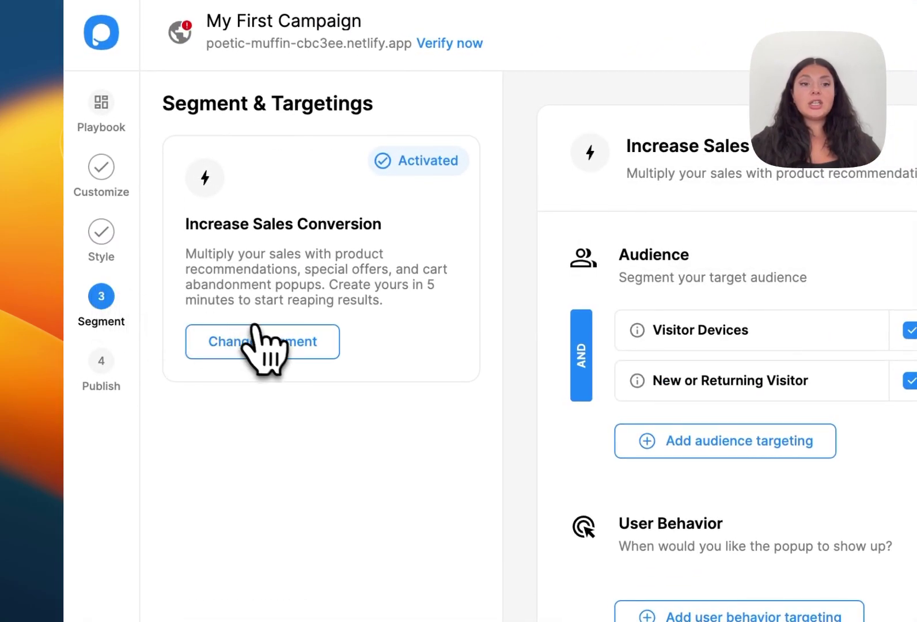
{"action": "left_click", "coordinate": [256, 340]}
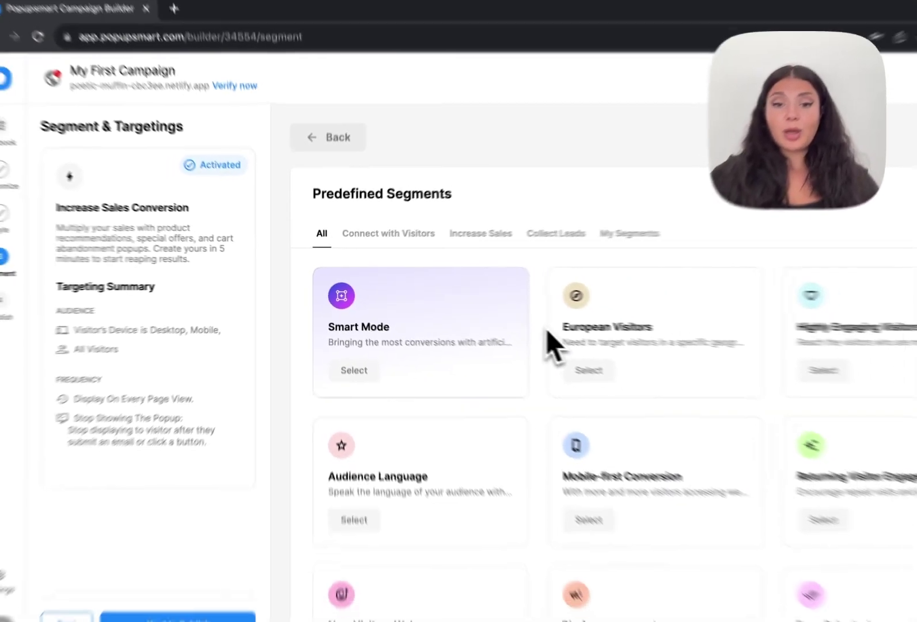
{"action": "scroll", "coordinate": [493, 316], "scroll_direction": "down", "scroll_amount": 3}
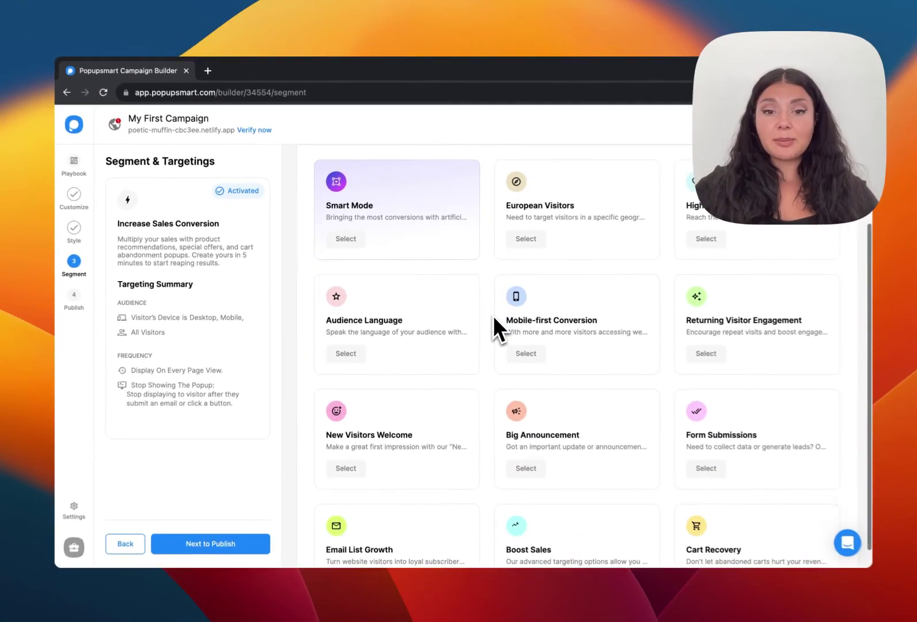
{"action": "scroll", "coordinate": [487, 314], "scroll_direction": "up", "scroll_amount": 3}
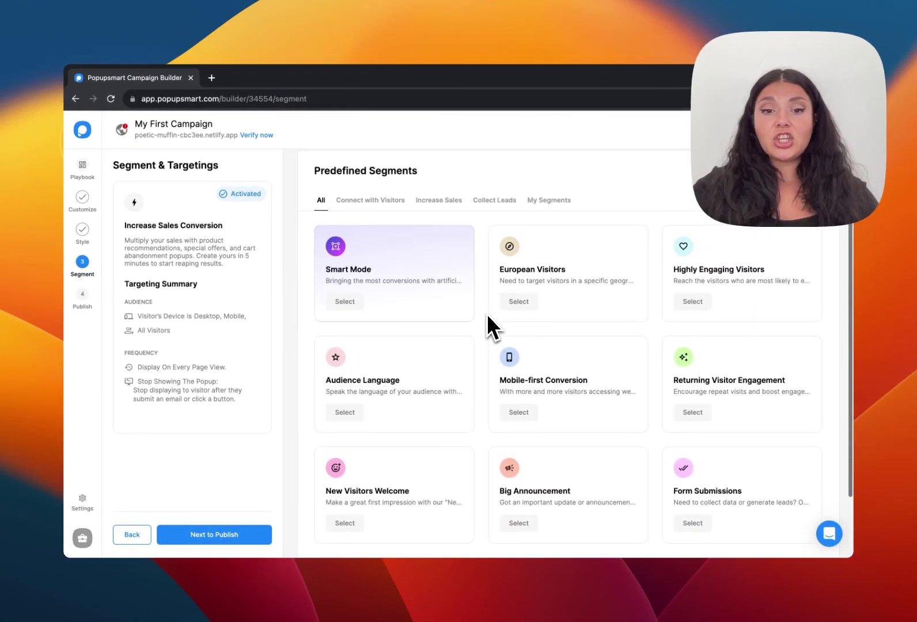
{"action": "scroll", "coordinate": [487, 327], "scroll_direction": "down", "scroll_amount": 3}
{"action": "scroll", "coordinate": [488, 327], "scroll_direction": "up", "scroll_amount": 2}
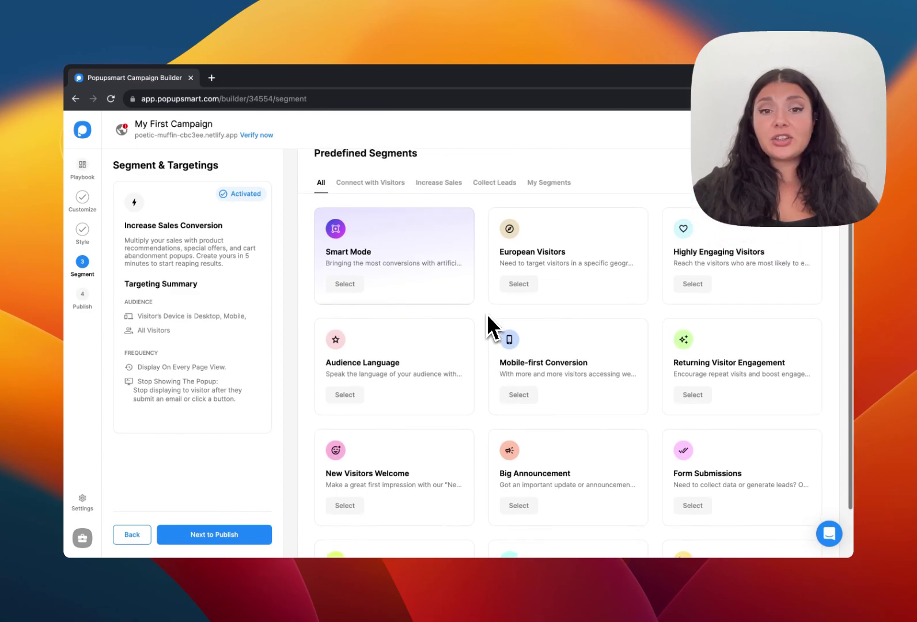
{"action": "scroll", "coordinate": [487, 326], "scroll_direction": "up", "scroll_amount": 2}
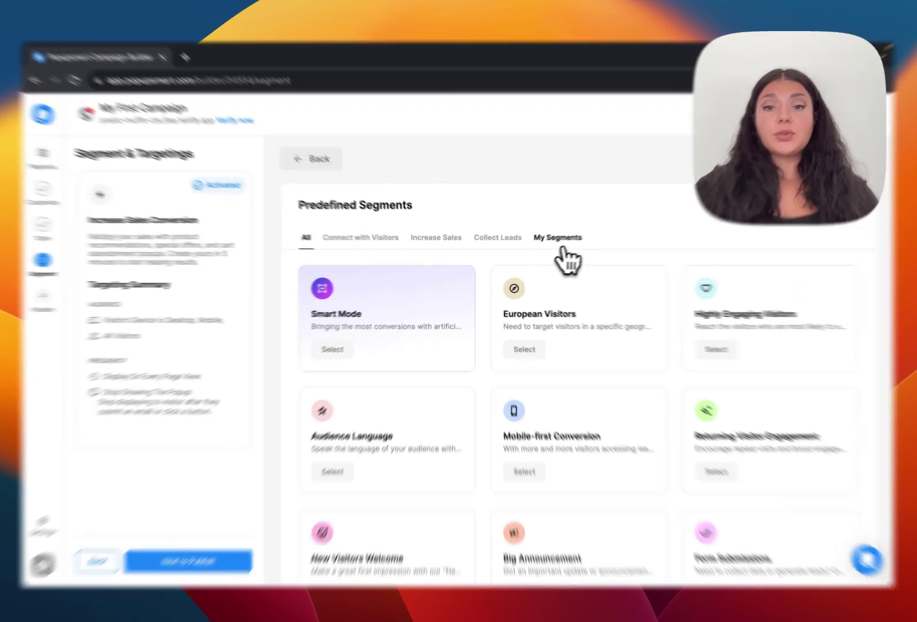
{"action": "left_click", "coordinate": [559, 241]}
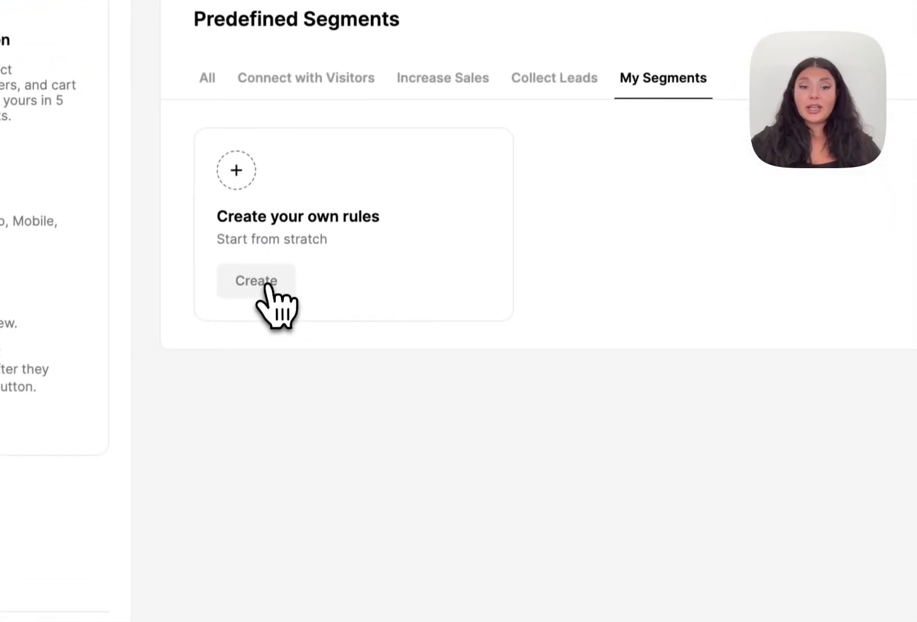
{"action": "left_click", "coordinate": [267, 282]}
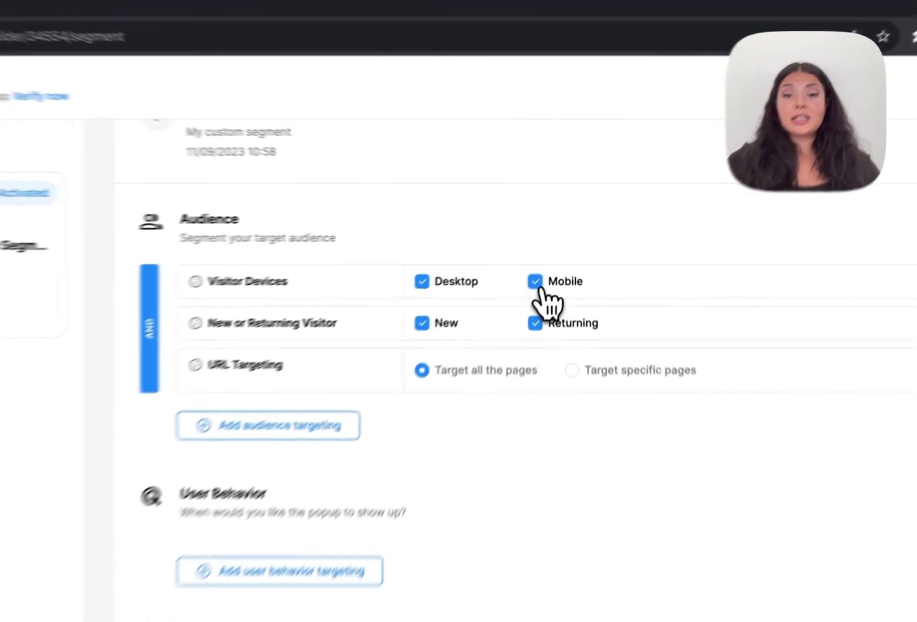
{"action": "left_click", "coordinate": [557, 248]}
{"action": "left_click", "coordinate": [556, 247]}
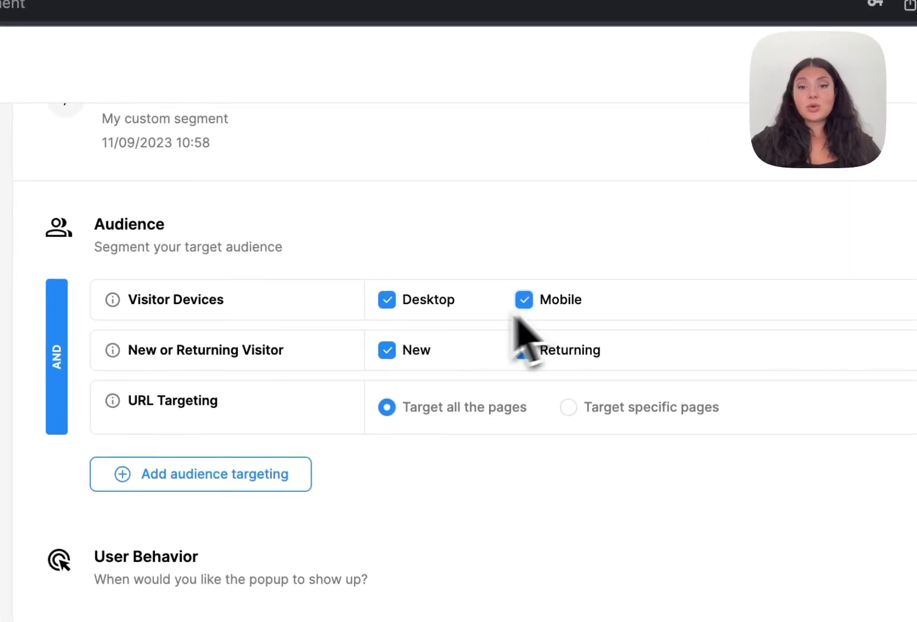
{"action": "left_click", "coordinate": [387, 299]}
{"action": "left_click", "coordinate": [386, 299]}
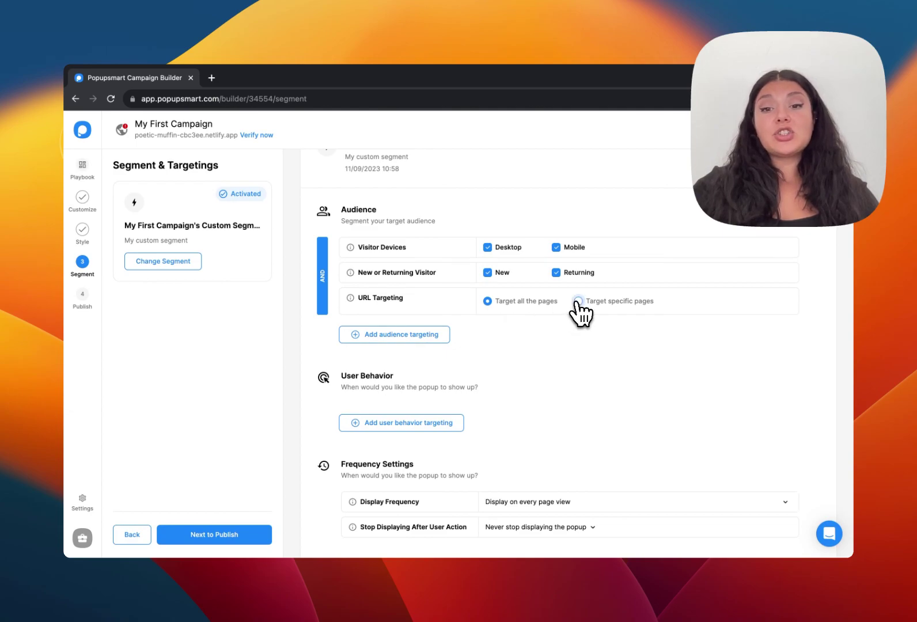
{"action": "left_click", "coordinate": [578, 301]}
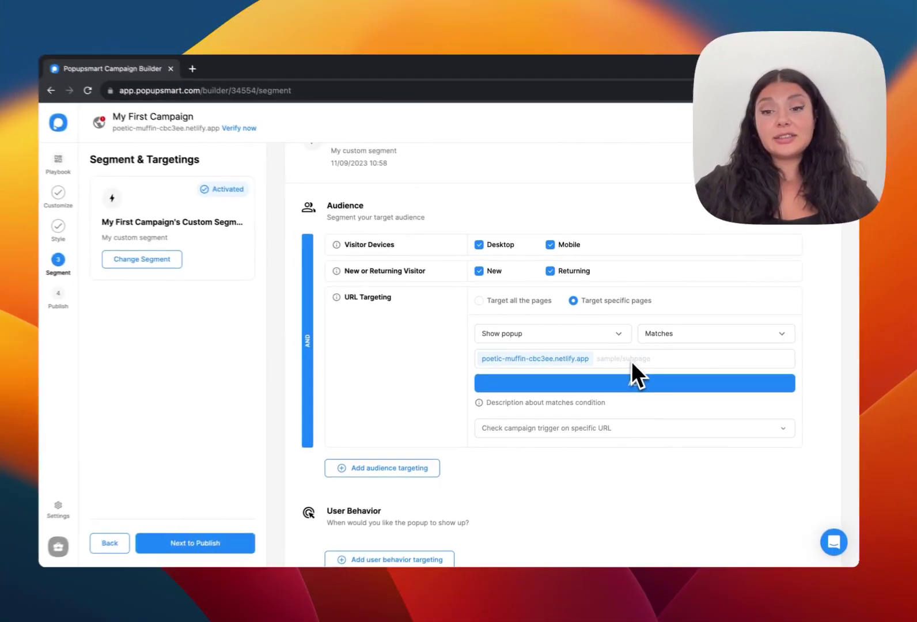
{"action": "left_click", "coordinate": [266, 288]}
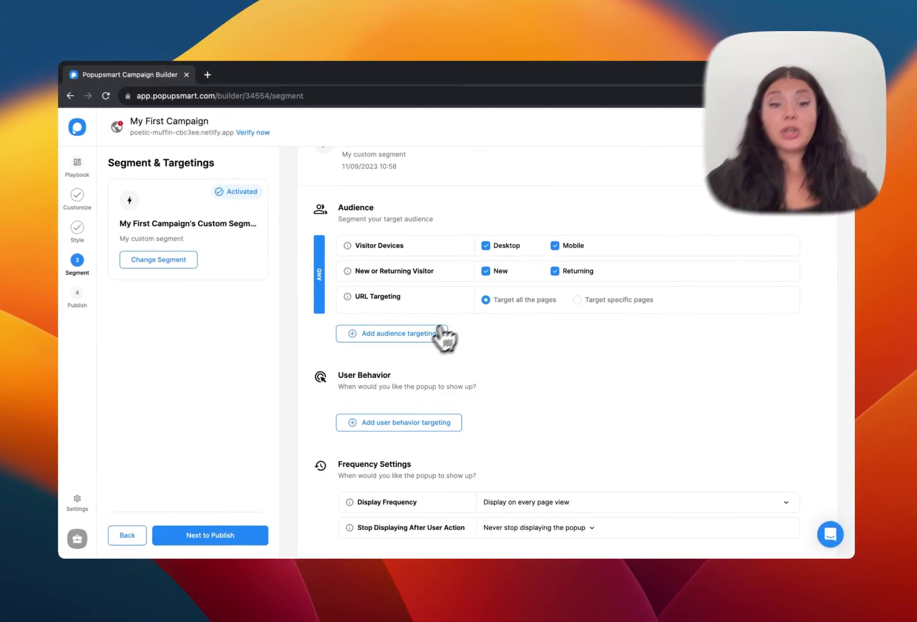
Try a Schedule date-and-time rule with a custom date range
{"action": "left_click", "coordinate": [426, 334]}
{"action": "scroll", "coordinate": [420, 350], "scroll_direction": "down", "scroll_amount": 1}
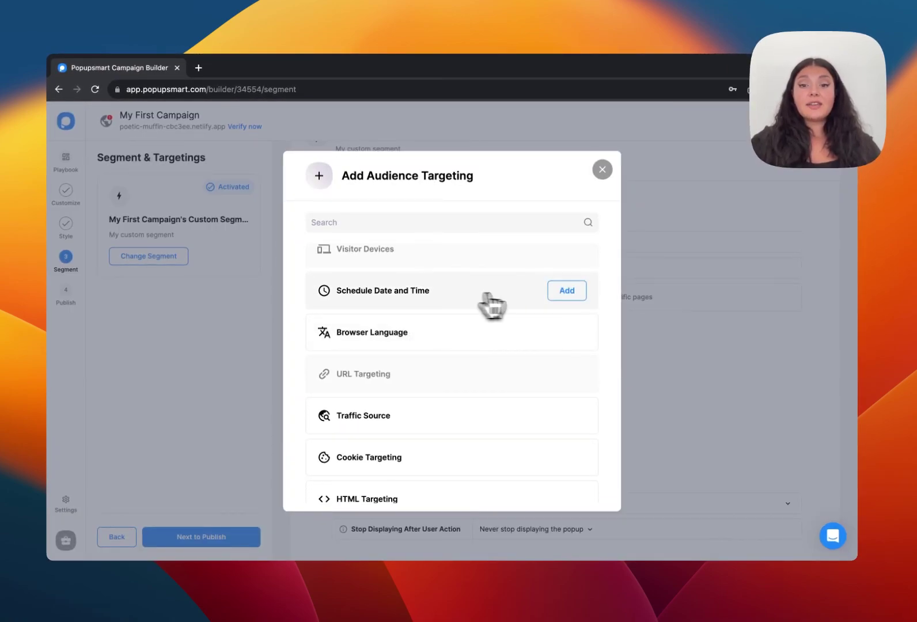
{"action": "left_click", "coordinate": [567, 292]}
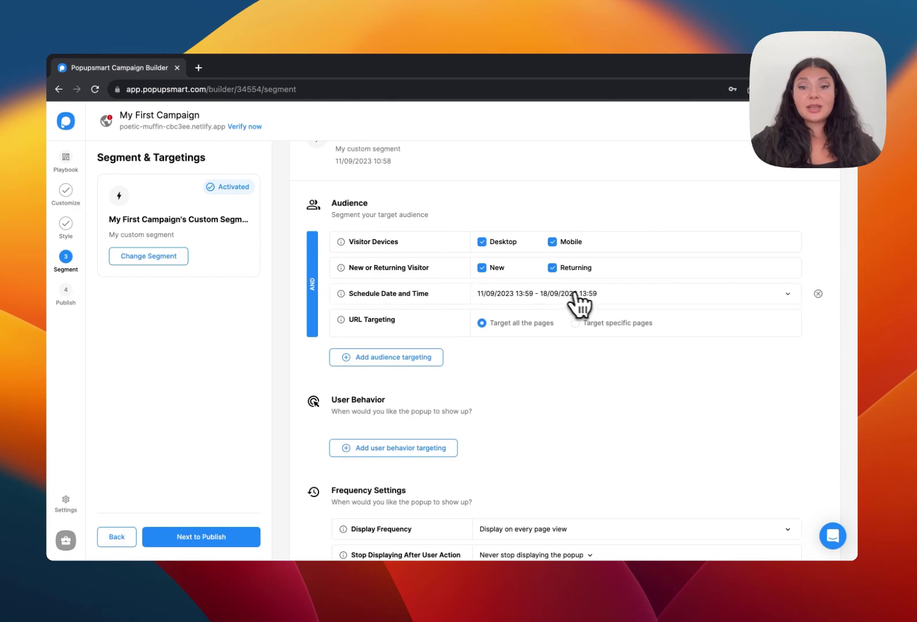
{"action": "left_click", "coordinate": [631, 298]}
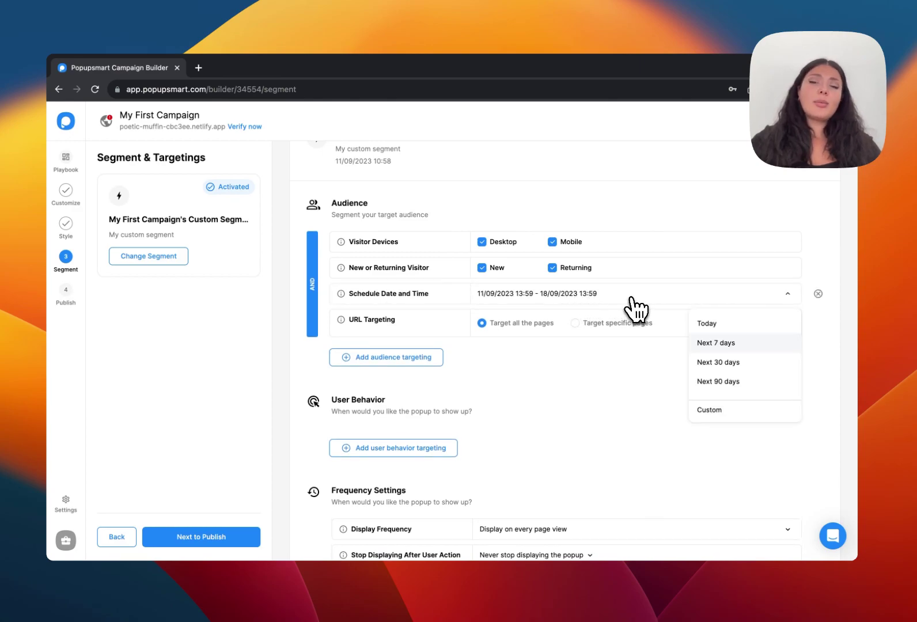
{"action": "left_click", "coordinate": [738, 411]}
{"action": "scroll", "coordinate": [680, 452], "scroll_direction": "down", "scroll_amount": 2}
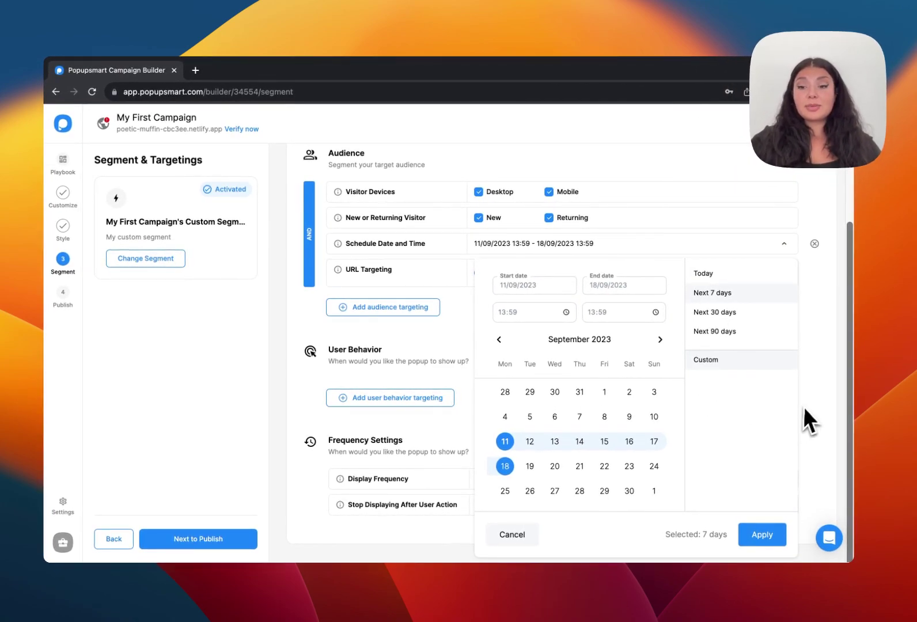
{"action": "left_click", "coordinate": [809, 402]}
Add a Traffic Source rule set to Contains, then remove it
{"action": "left_click", "coordinate": [382, 306]}
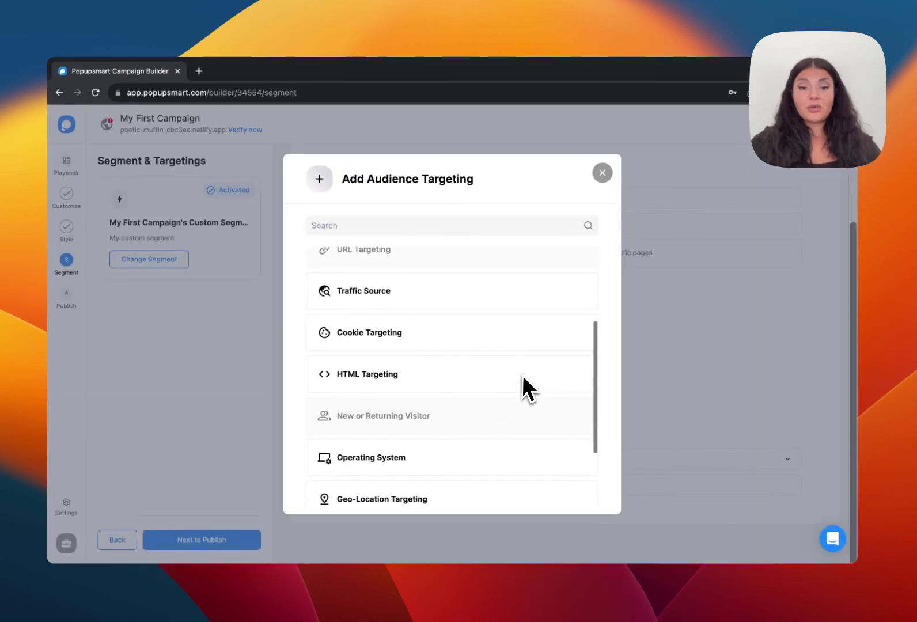
{"action": "scroll", "coordinate": [522, 385], "scroll_direction": "down", "scroll_amount": 1}
{"action": "left_click", "coordinate": [566, 275]}
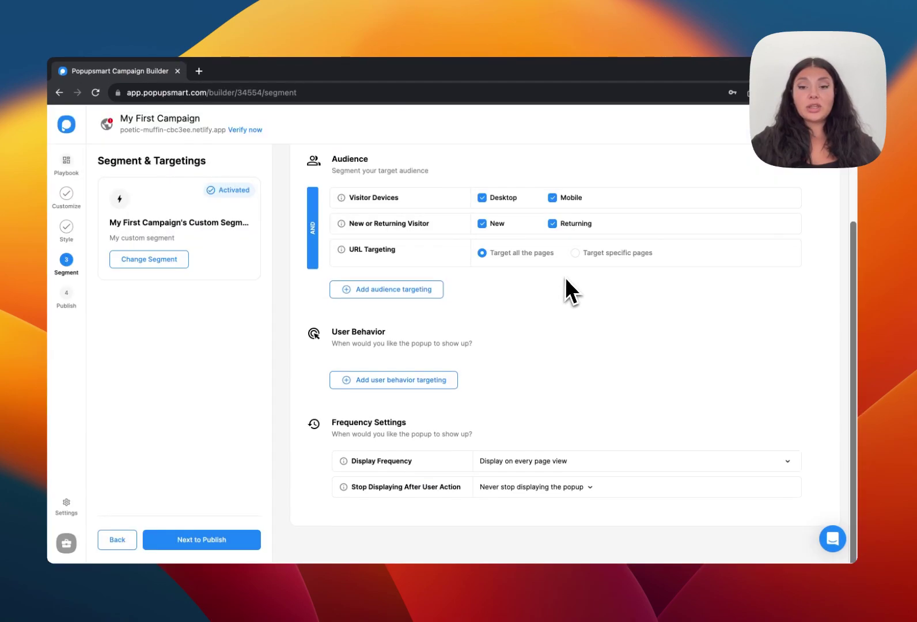
{"action": "left_click", "coordinate": [567, 279]}
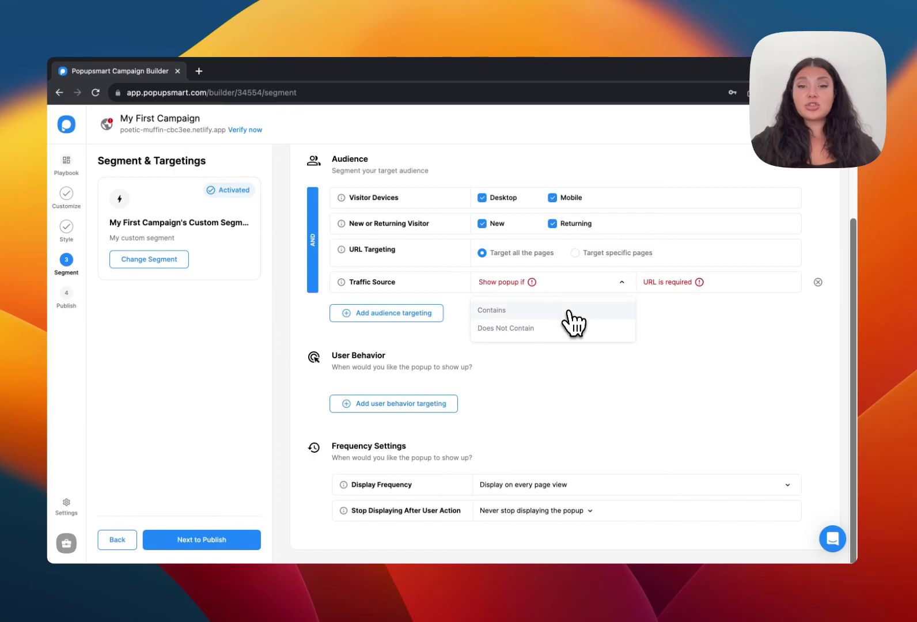
{"action": "left_click", "coordinate": [569, 313]}
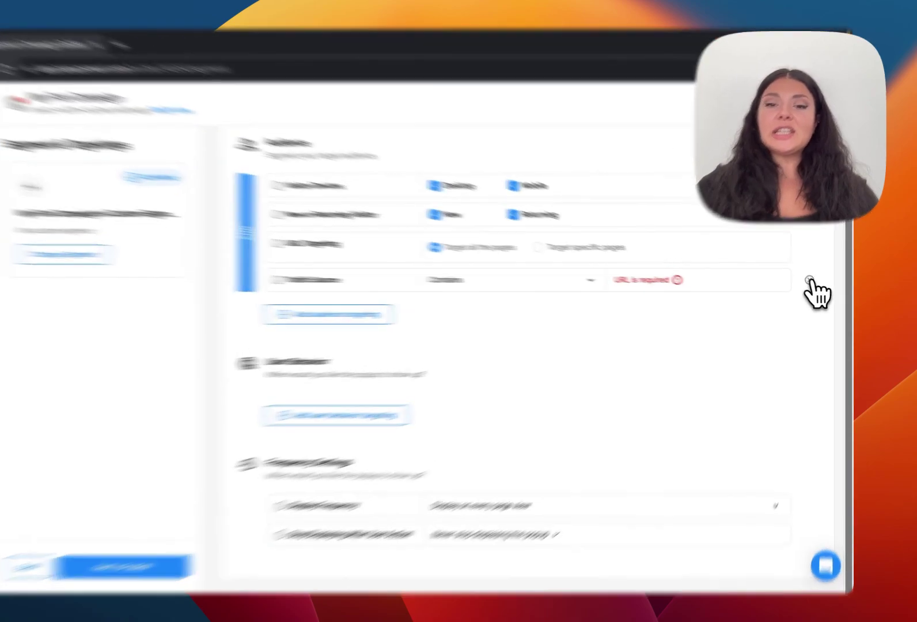
{"action": "left_click", "coordinate": [816, 284]}
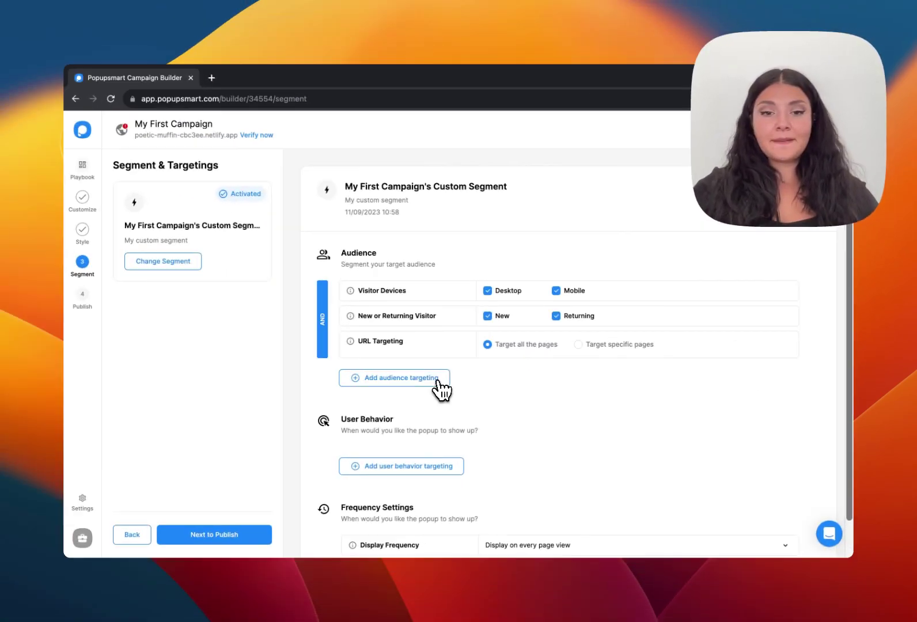
Browse the audience targeting list and close it without adding anything
{"action": "left_click", "coordinate": [259, 306]}
{"action": "scroll", "coordinate": [512, 403], "scroll_direction": "down", "scroll_amount": 3}
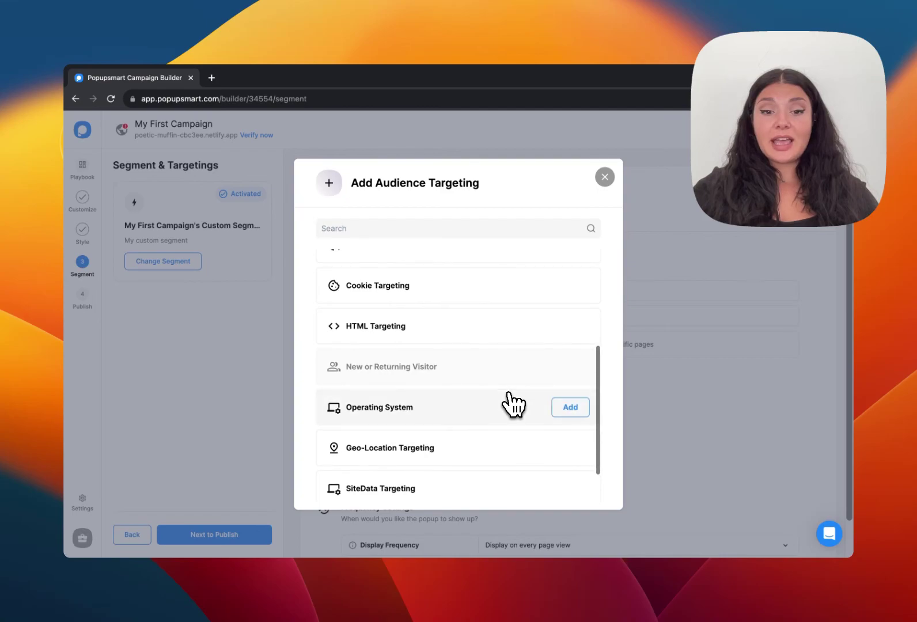
{"action": "scroll", "coordinate": [511, 403], "scroll_direction": "down", "scroll_amount": 2}
{"action": "scroll", "coordinate": [550, 313], "scroll_direction": "up", "scroll_amount": 5}
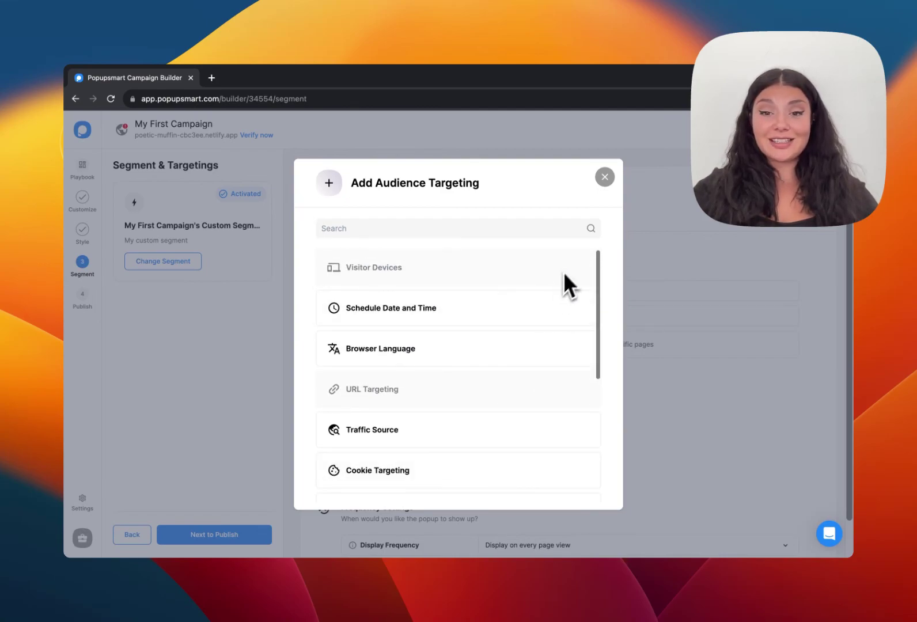
{"action": "key", "text": "Escape"}
{"action": "scroll", "coordinate": [580, 349], "scroll_direction": "down", "scroll_amount": 1}
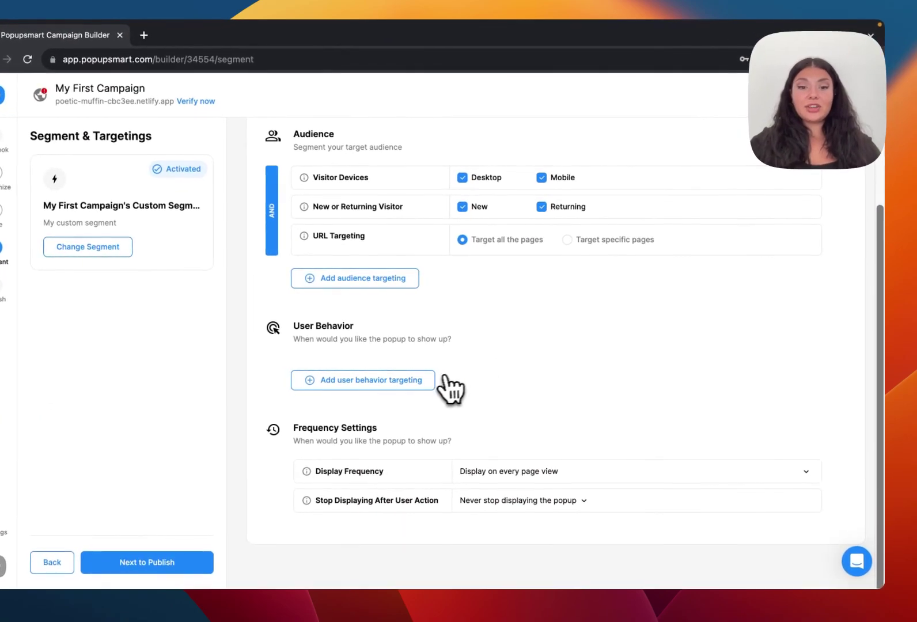
{"action": "left_click", "coordinate": [431, 380]}
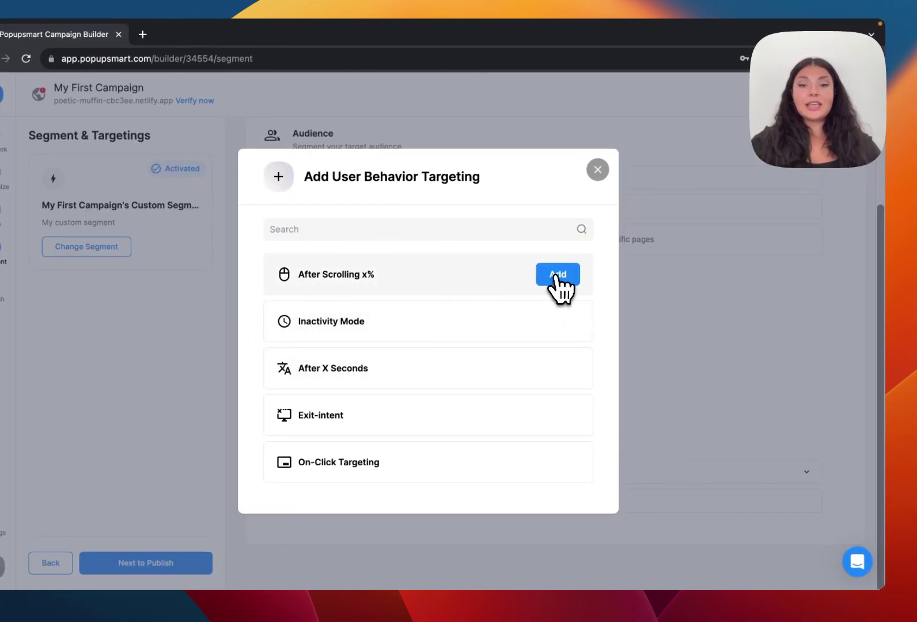
{"action": "left_click", "coordinate": [558, 275]}
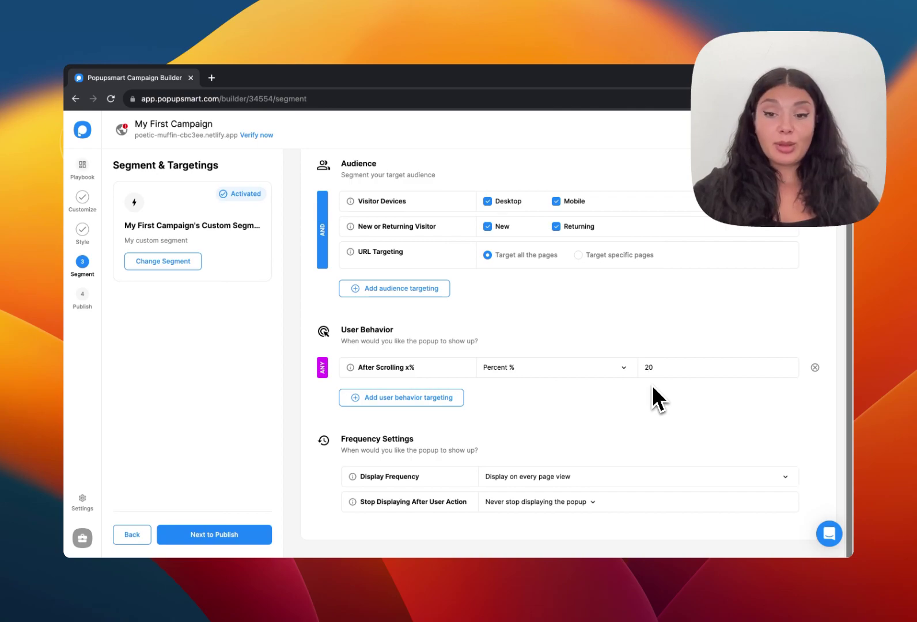
{"action": "left_click", "coordinate": [401, 398]}
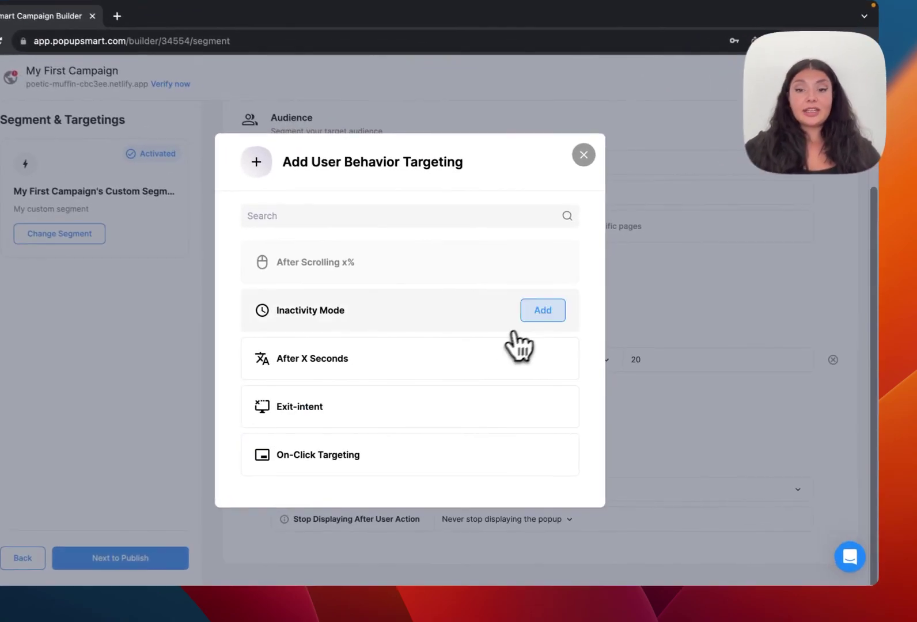
{"action": "left_click", "coordinate": [541, 311]}
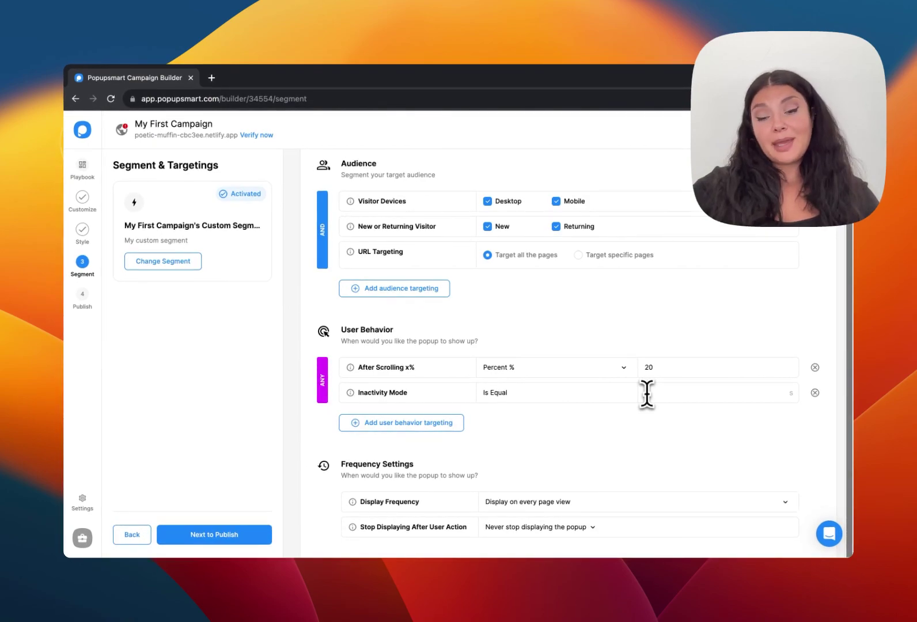
{"action": "left_click", "coordinate": [446, 424]}
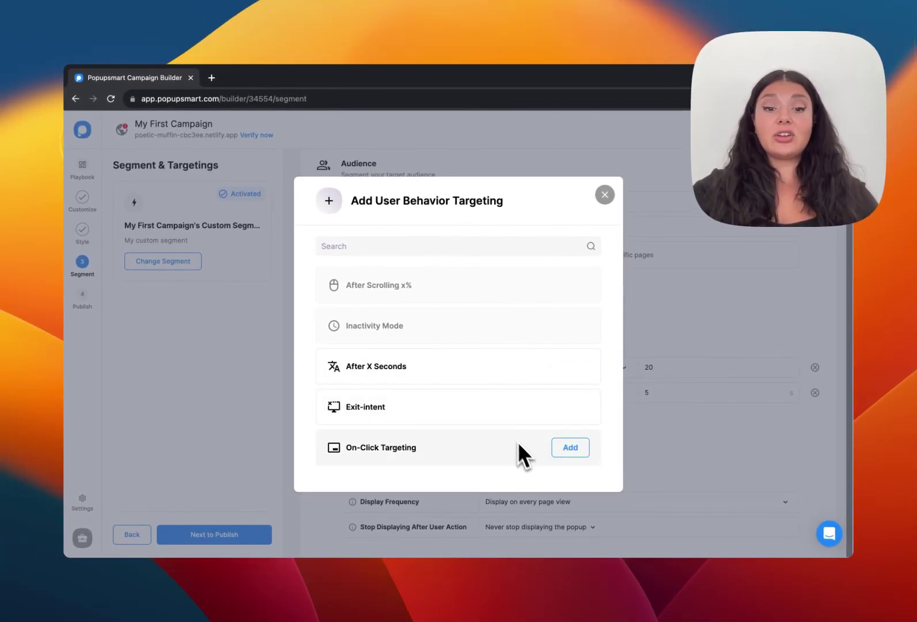
{"action": "left_click", "coordinate": [632, 450]}
{"action": "left_click", "coordinate": [815, 367]}
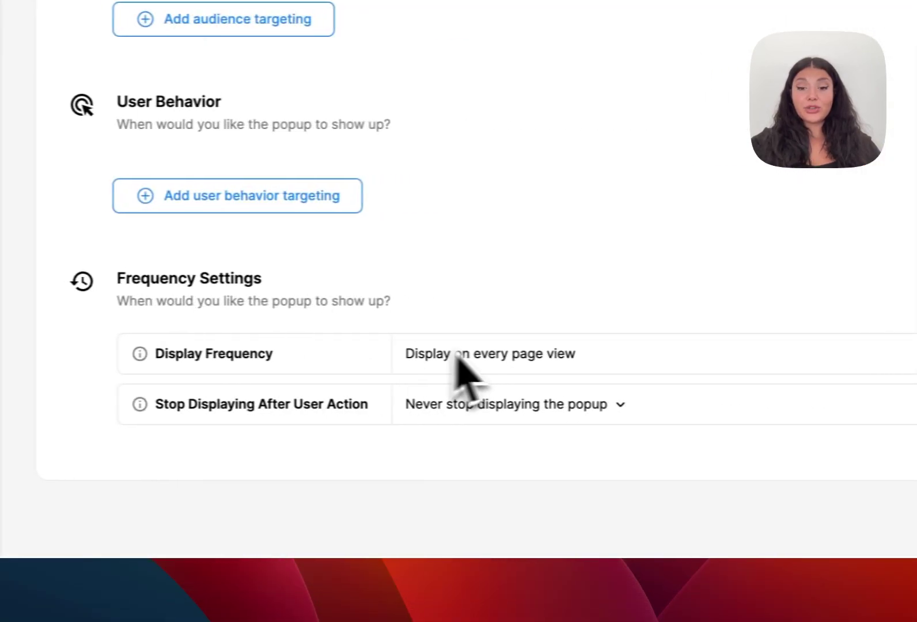
{"action": "left_click", "coordinate": [508, 357]}
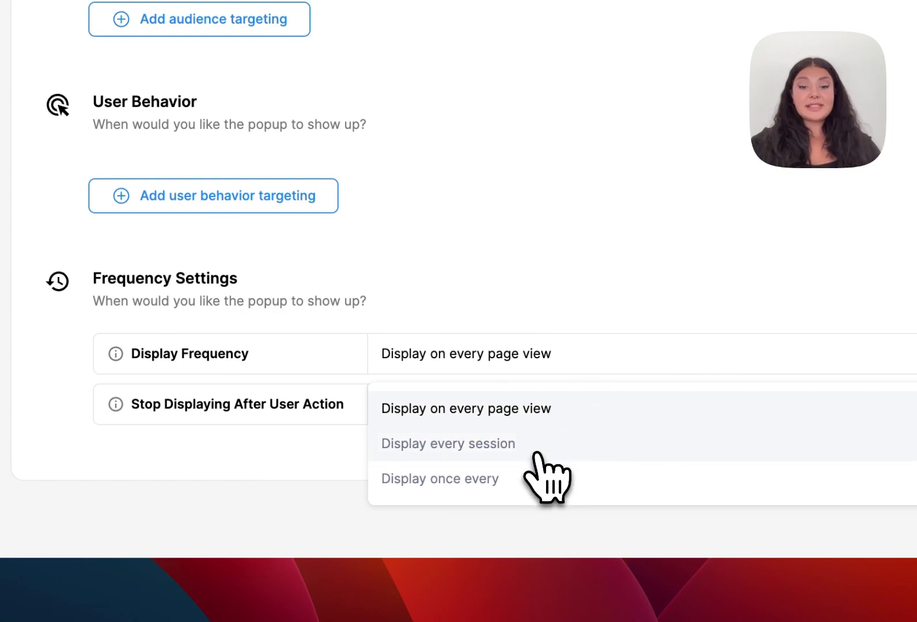
{"action": "left_click", "coordinate": [537, 485]}
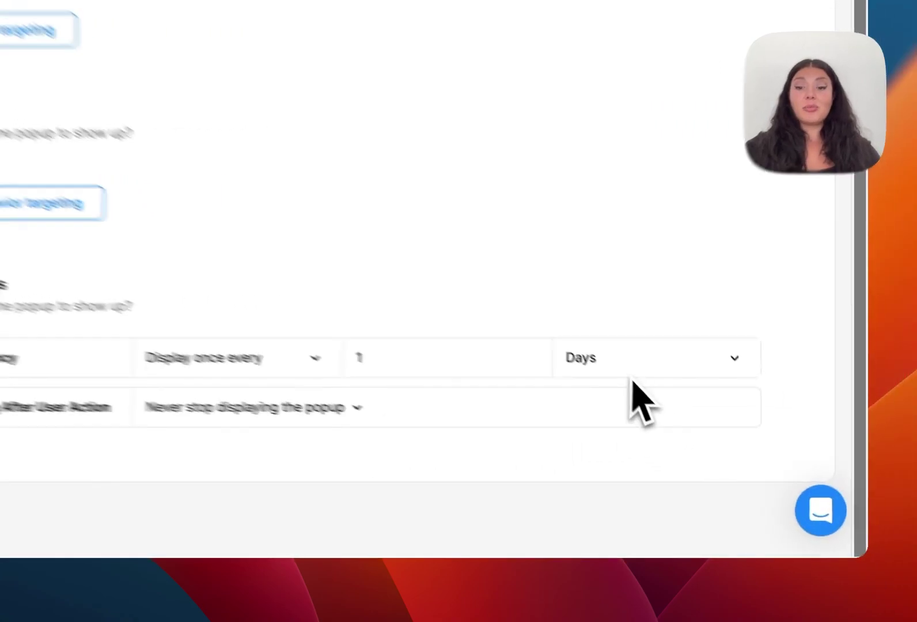
{"action": "left_click", "coordinate": [636, 366]}
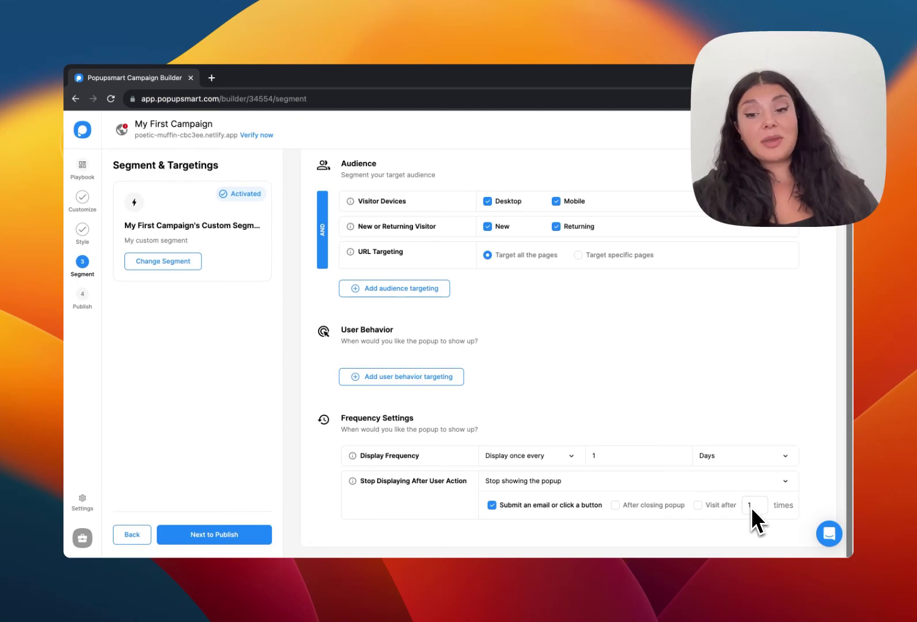
{"action": "left_click", "coordinate": [705, 487]}
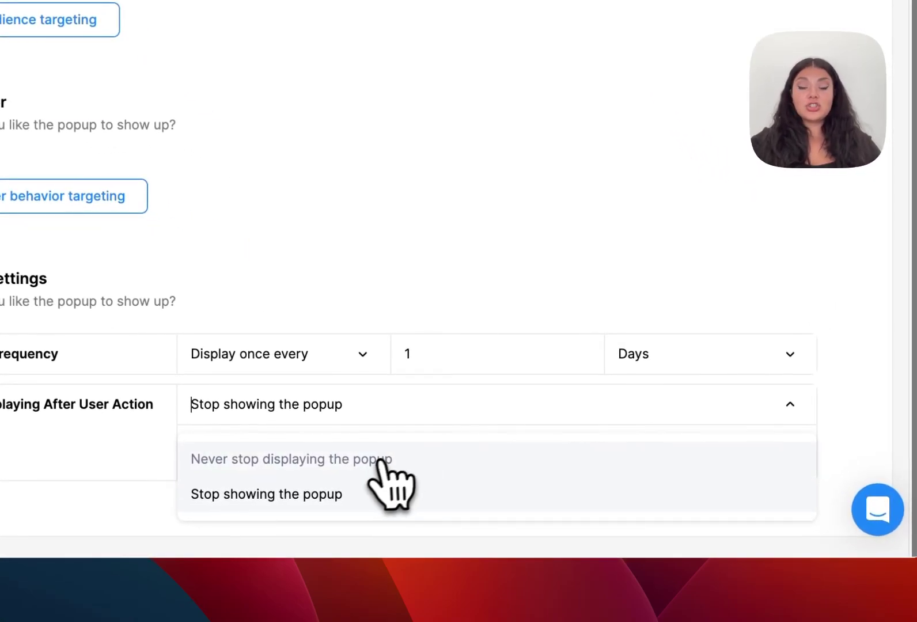
{"action": "left_click", "coordinate": [370, 464]}
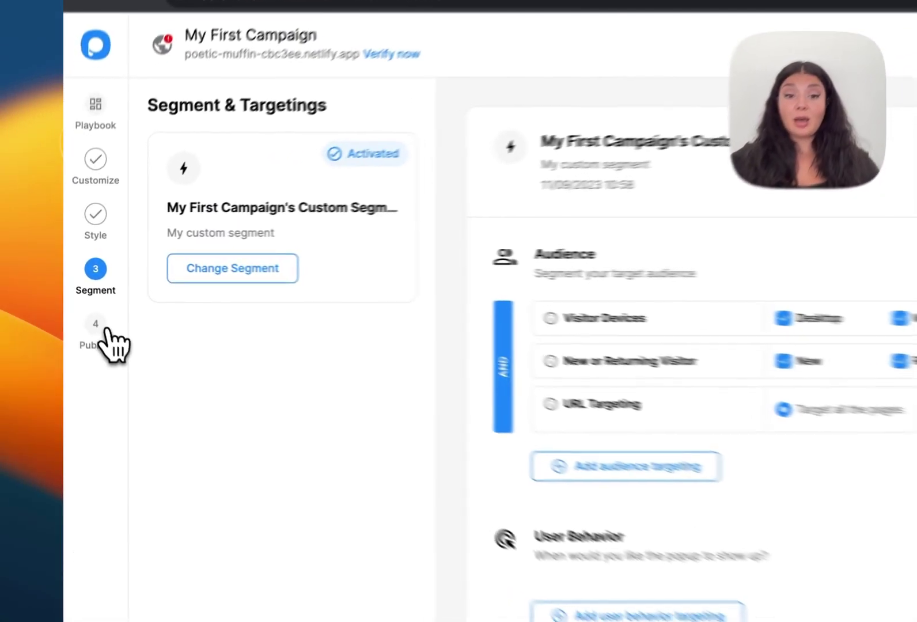
Open the Publish step and review the Targeting Summary and Google Analytics settings
{"action": "left_click", "coordinate": [86, 297]}
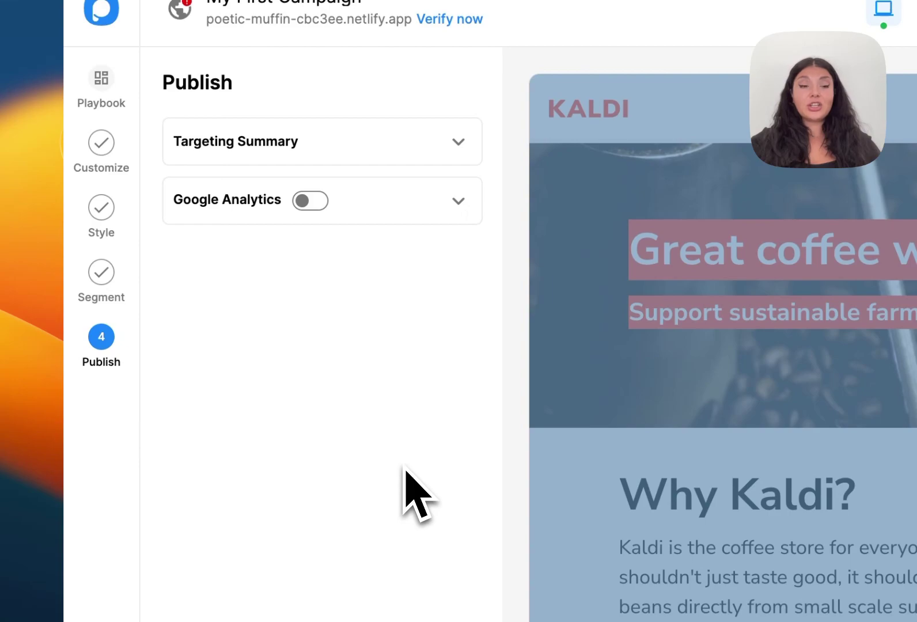
{"action": "left_click", "coordinate": [446, 152]}
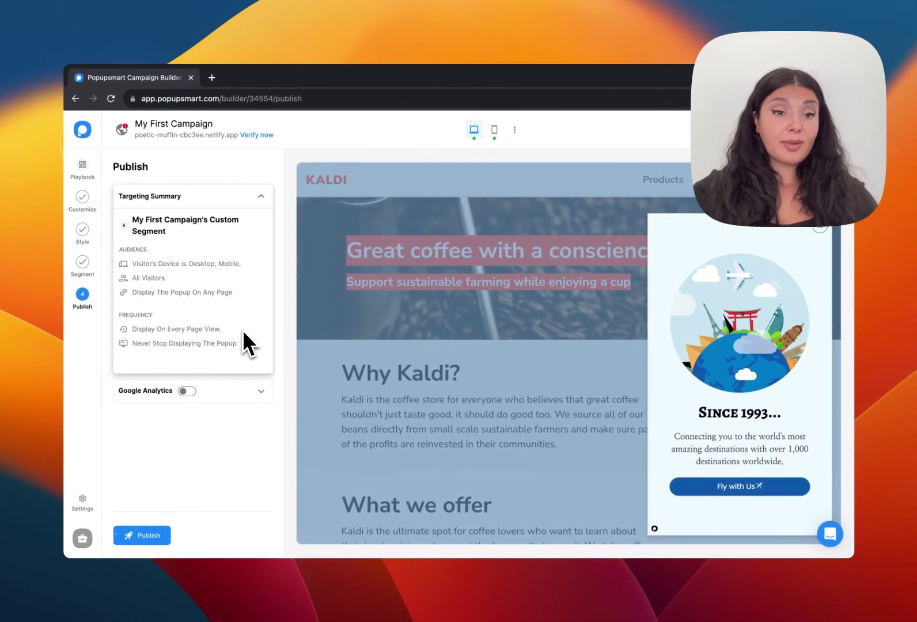
{"action": "left_click", "coordinate": [261, 396]}
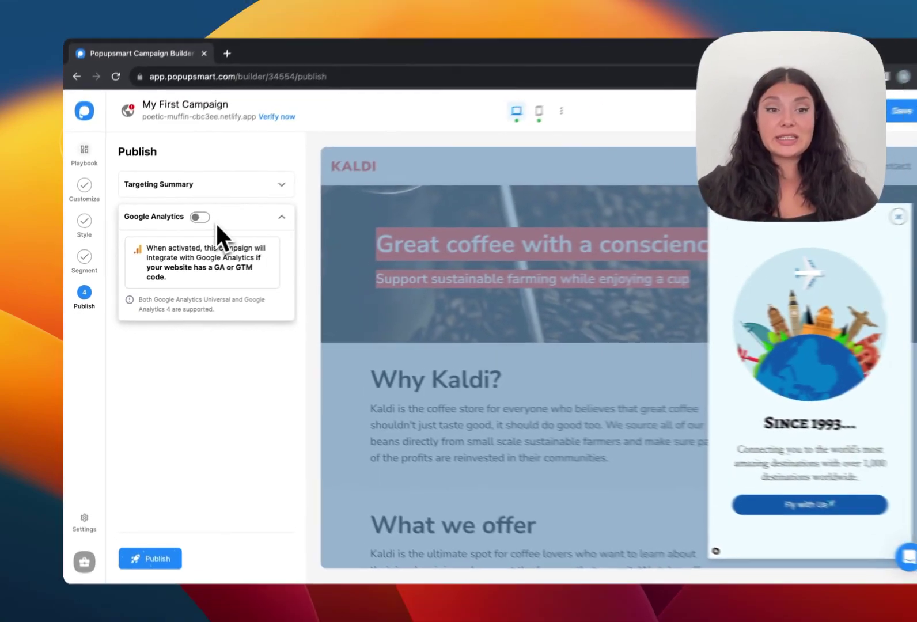
{"action": "left_click", "coordinate": [172, 217]}
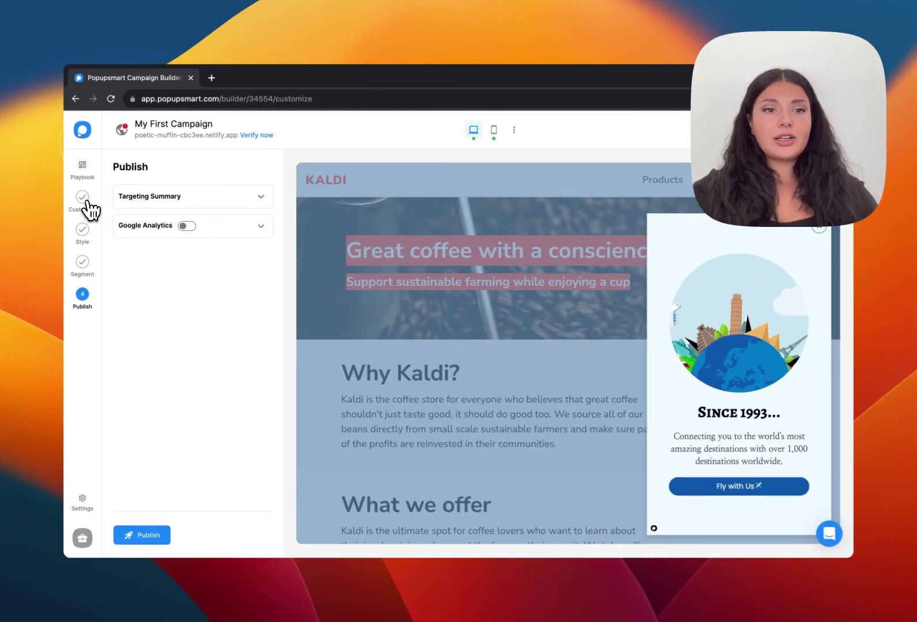
Delete the Fly with Us button from the popup in Customize
{"action": "left_click", "coordinate": [83, 199]}
{"action": "left_click", "coordinate": [154, 395]}
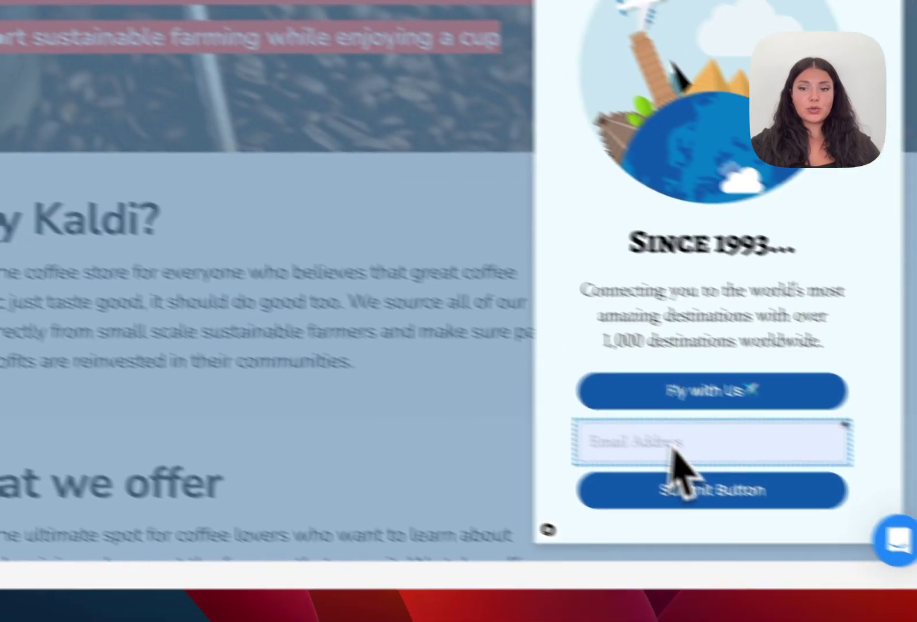
{"action": "left_click", "coordinate": [672, 396]}
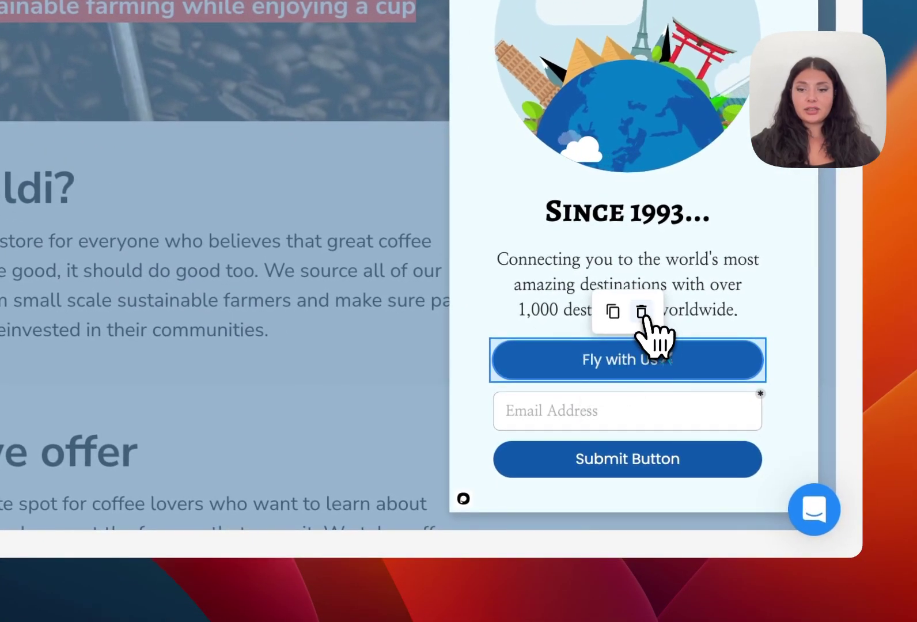
{"action": "left_click", "coordinate": [641, 312]}
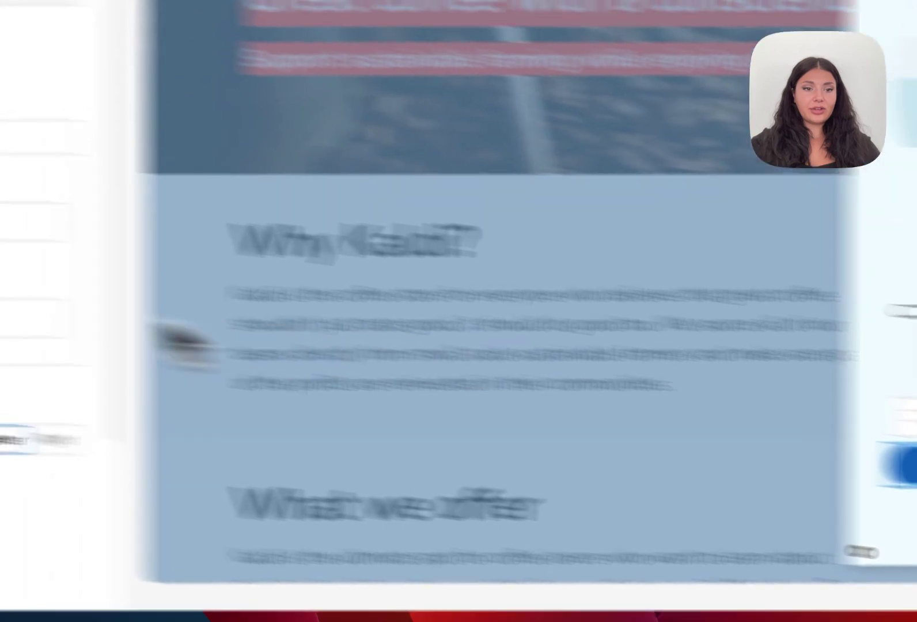
Relabel the submit button 'Submit' by removing the word Button, then return to Publish
{"action": "double_click", "coordinate": [253, 266]}
{"action": "key", "text": "Left"}
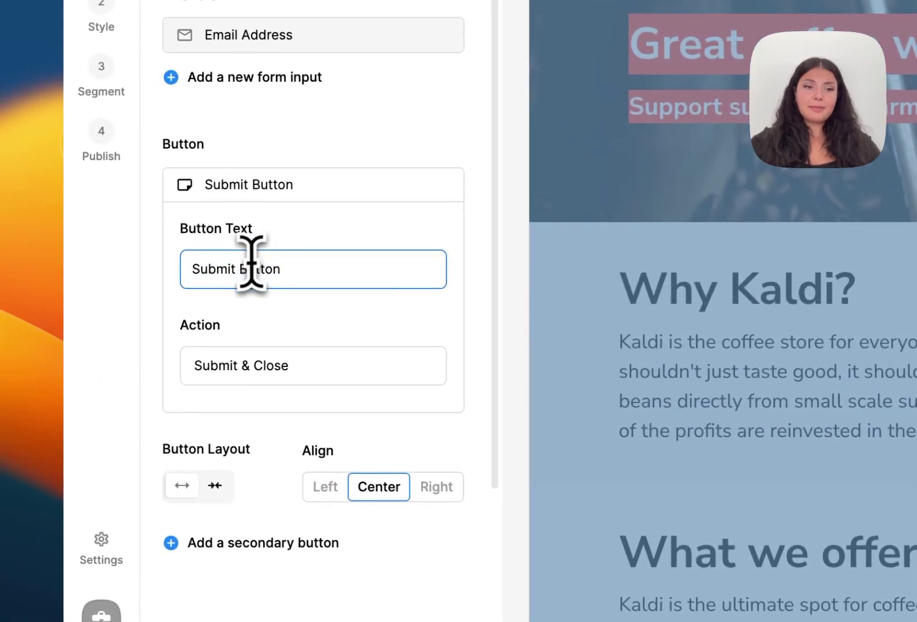
{"action": "double_click", "coordinate": [252, 267]}
{"action": "key", "text": "BackSpace"}
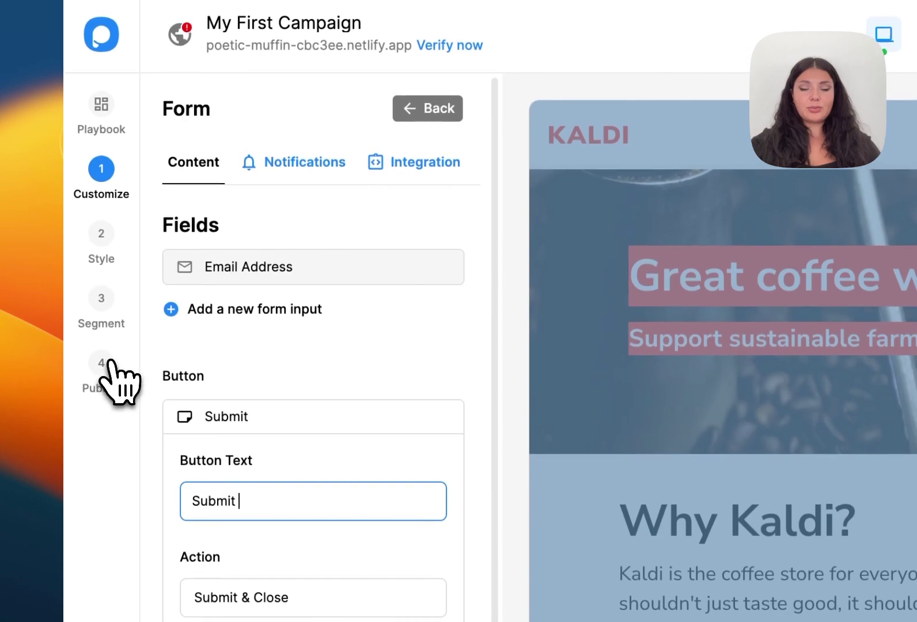
{"action": "left_click", "coordinate": [109, 369]}
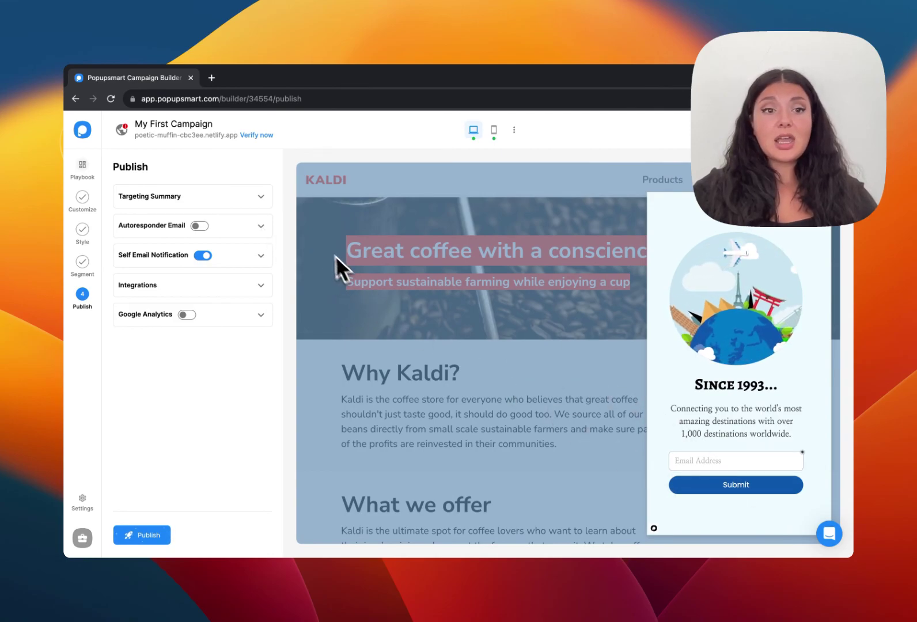
Review the autoresponder email with subject 'Thanks for your interest' and close it
{"action": "left_click", "coordinate": [261, 227]}
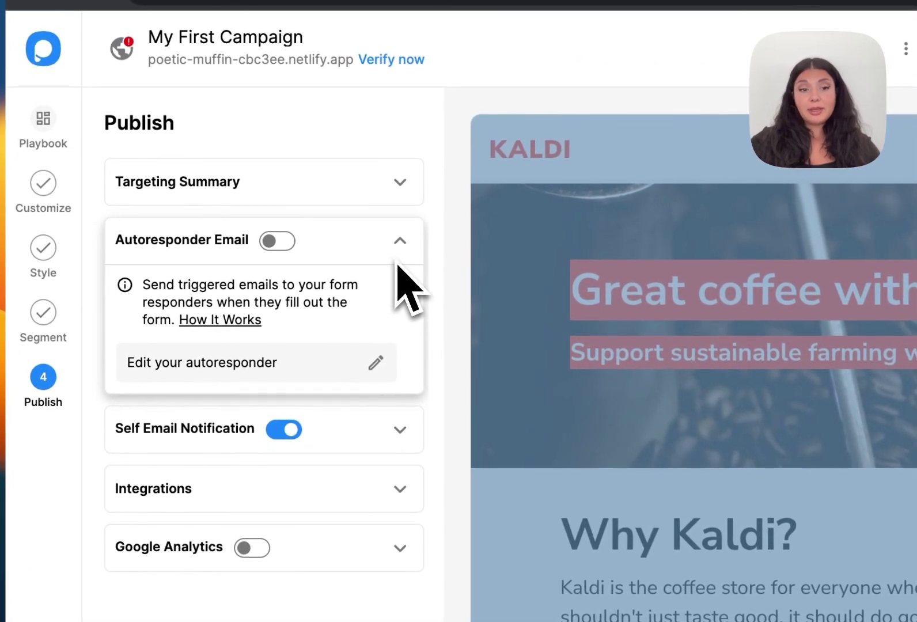
{"action": "left_click", "coordinate": [381, 369]}
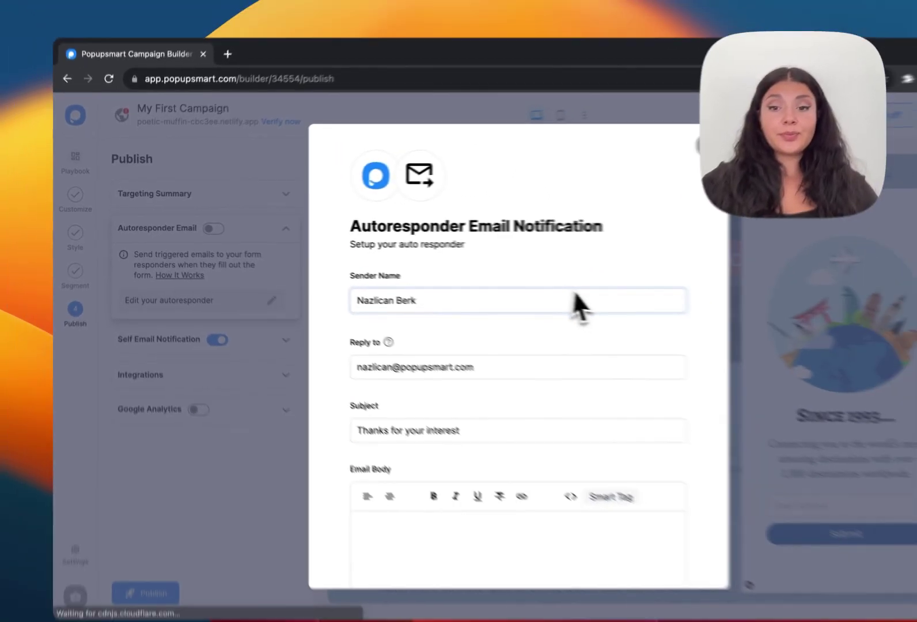
{"action": "scroll", "coordinate": [518, 282], "scroll_direction": "down", "scroll_amount": 5}
{"action": "scroll", "coordinate": [512, 278], "scroll_direction": "up", "scroll_amount": 3}
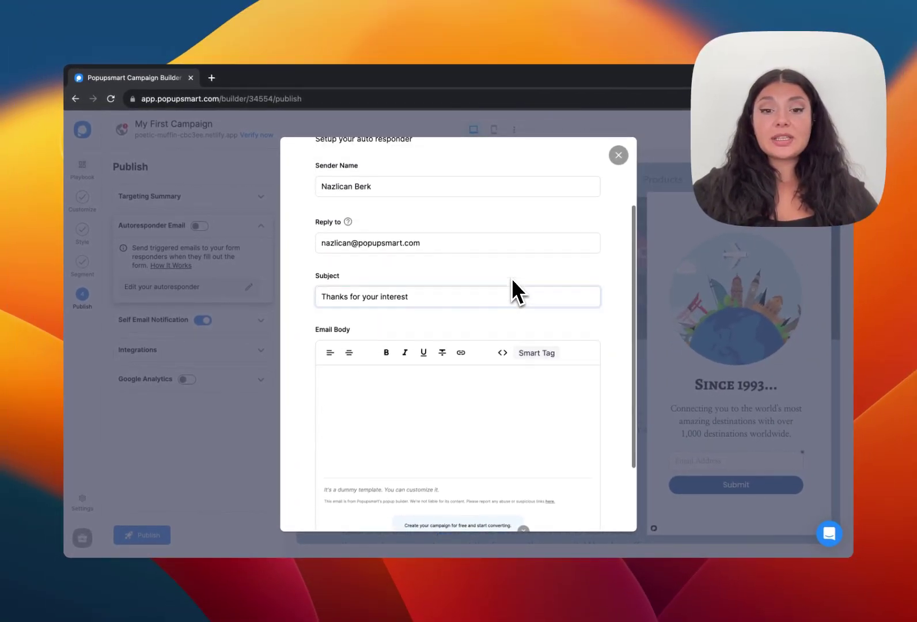
{"action": "scroll", "coordinate": [512, 279], "scroll_direction": "up", "scroll_amount": 2}
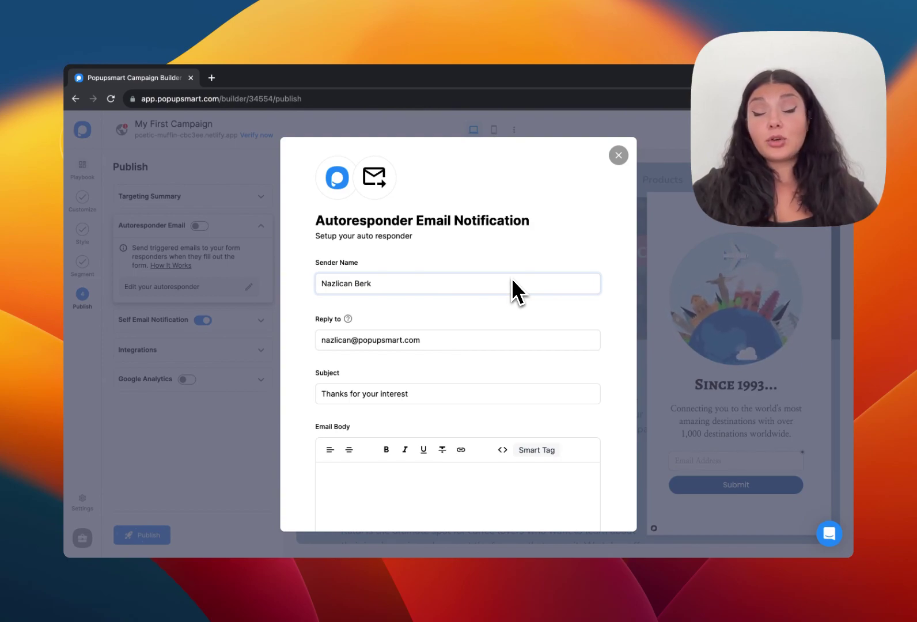
{"action": "scroll", "coordinate": [512, 278], "scroll_direction": "down", "scroll_amount": 2}
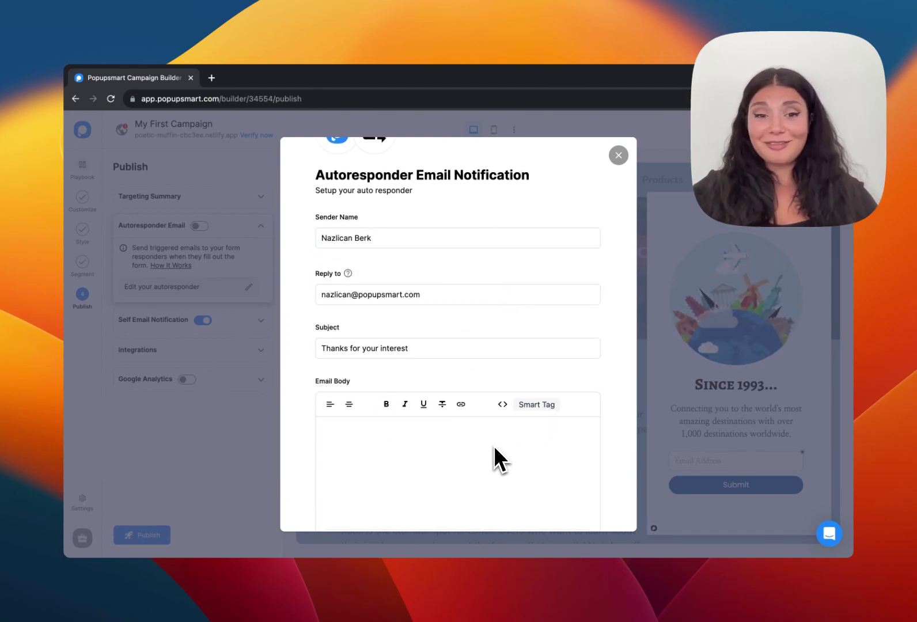
{"action": "scroll", "coordinate": [495, 448], "scroll_direction": "down", "scroll_amount": 1}
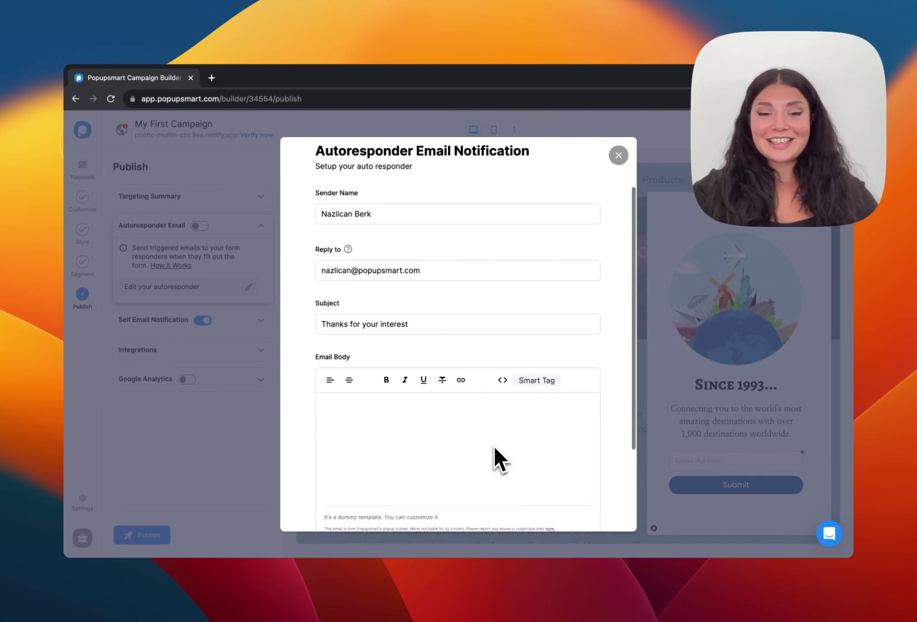
{"action": "scroll", "coordinate": [495, 449], "scroll_direction": "up", "scroll_amount": 3}
{"action": "scroll", "coordinate": [495, 446], "scroll_direction": "down", "scroll_amount": 3}
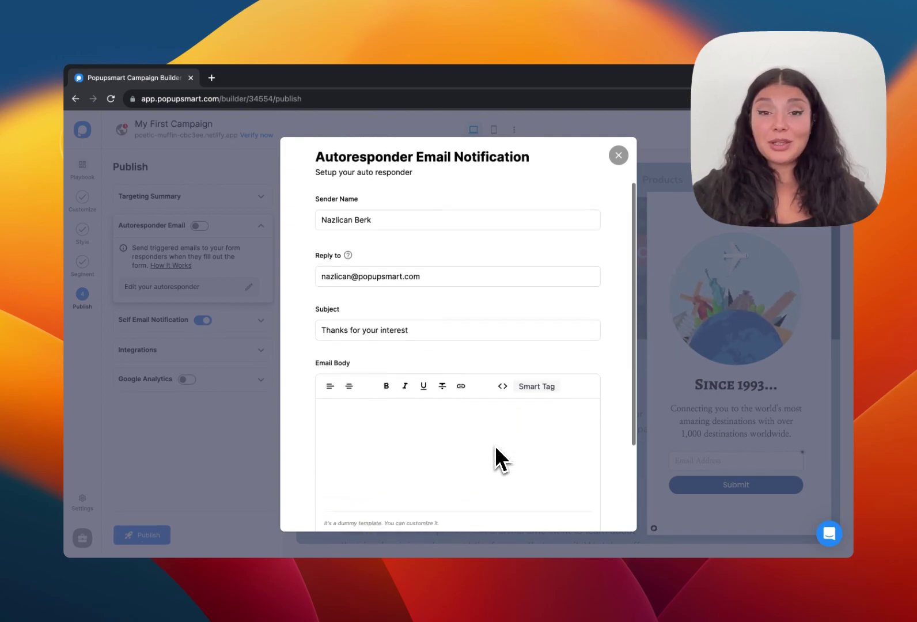
{"action": "left_click", "coordinate": [604, 249]}
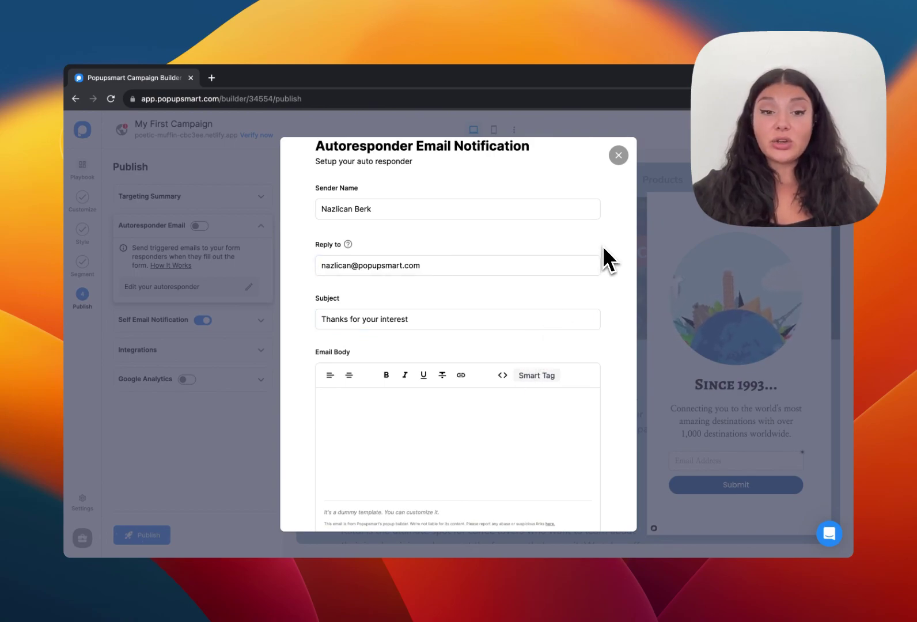
{"action": "left_click", "coordinate": [618, 155]}
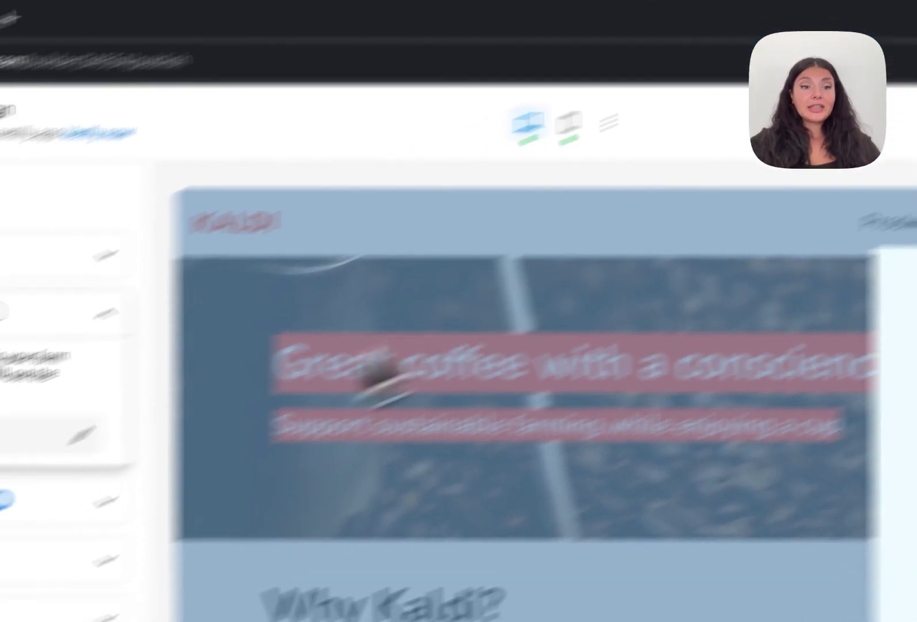
Expand the Self Email Notification and Integrations settings and save the campaign changes
{"action": "left_click", "coordinate": [81, 507]}
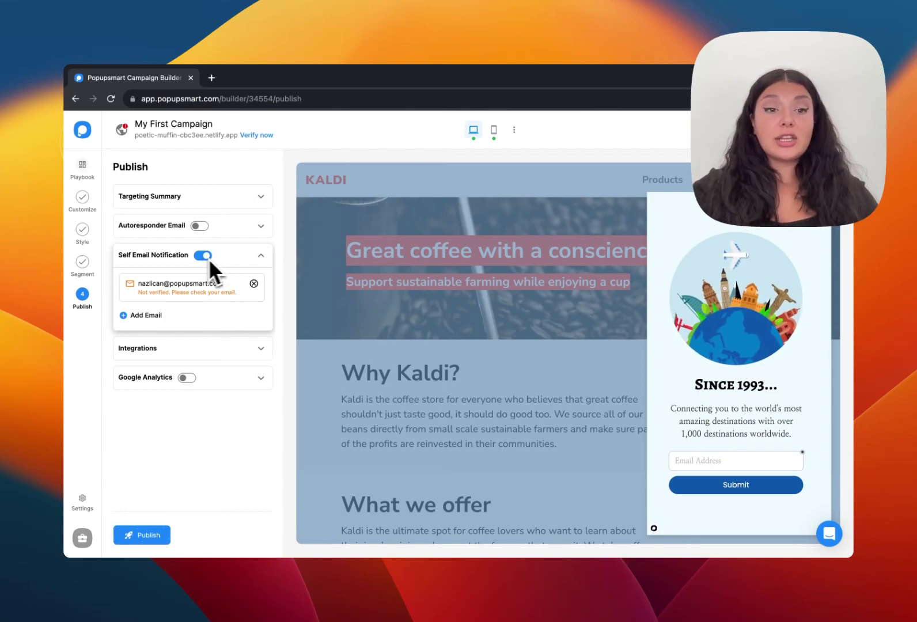
{"action": "left_click", "coordinate": [257, 347]}
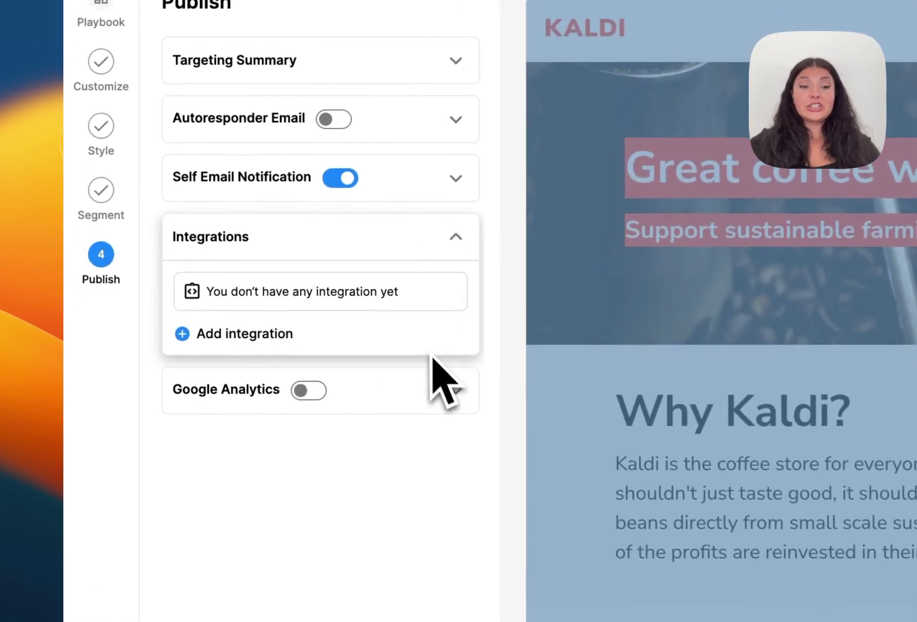
{"action": "left_click", "coordinate": [280, 335]}
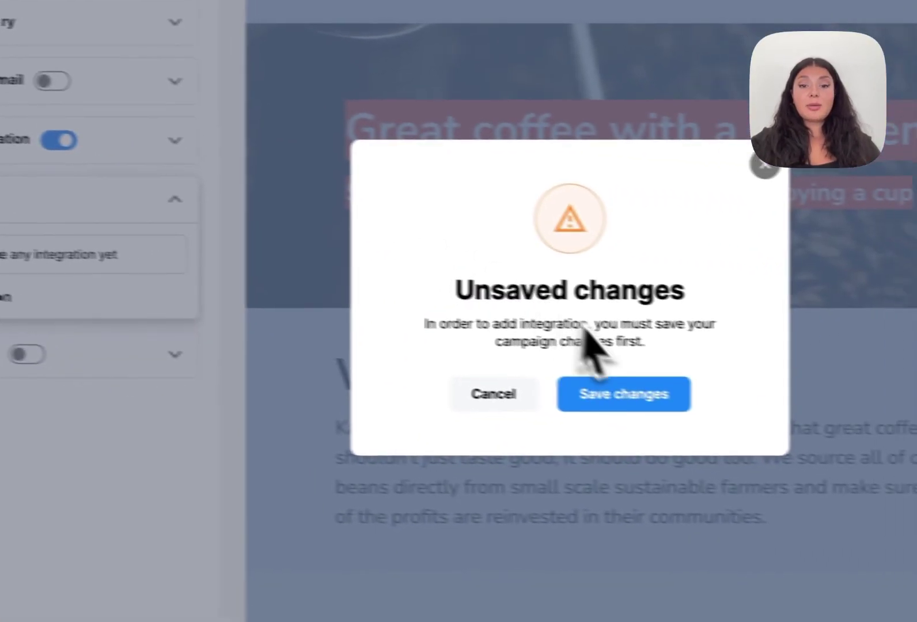
{"action": "left_click", "coordinate": [588, 392]}
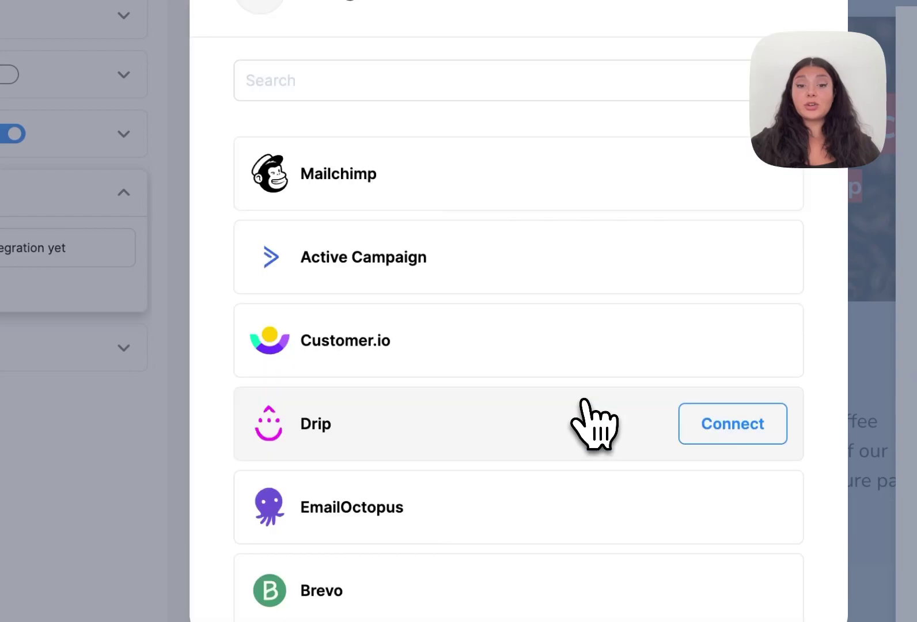
Browse the integrations list and close it without connecting any integration
{"action": "scroll", "coordinate": [593, 426], "scroll_direction": "down", "scroll_amount": 8}
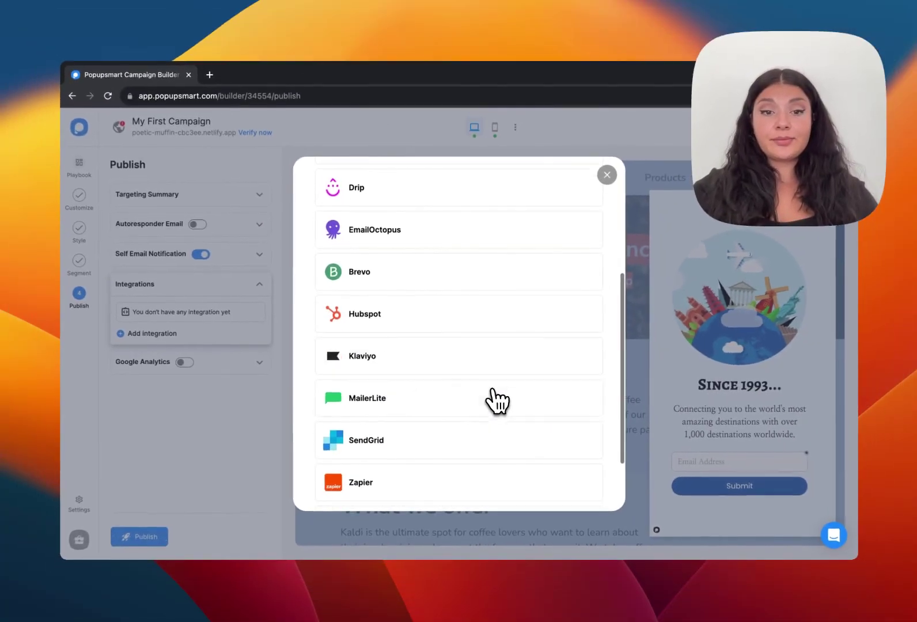
{"action": "left_click", "coordinate": [265, 331]}
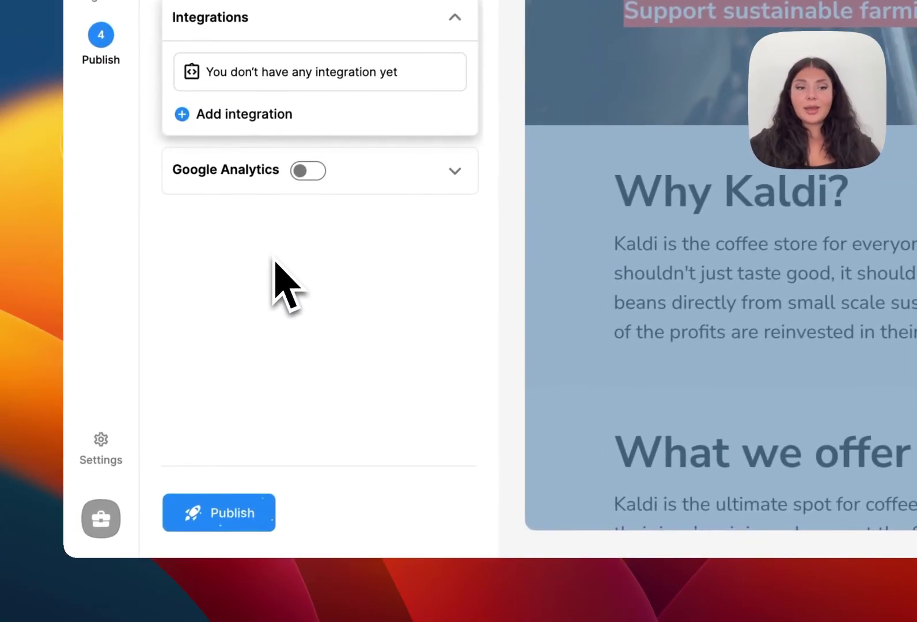
{"action": "left_click", "coordinate": [237, 514]}
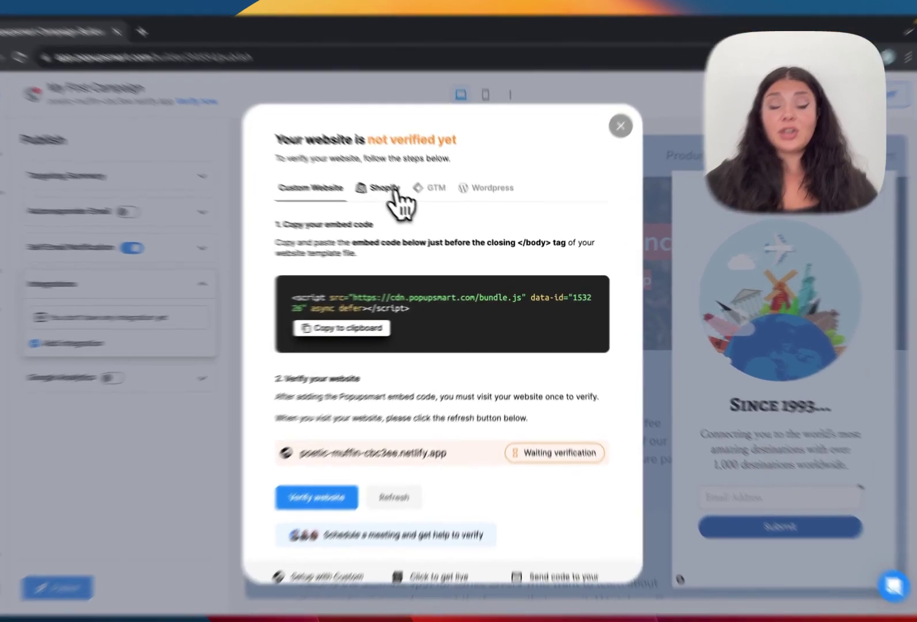
Review the Shopify, Google Tag Manager and Wordpress install instructions, ending on the Custom Website embed code
{"action": "left_click", "coordinate": [406, 205]}
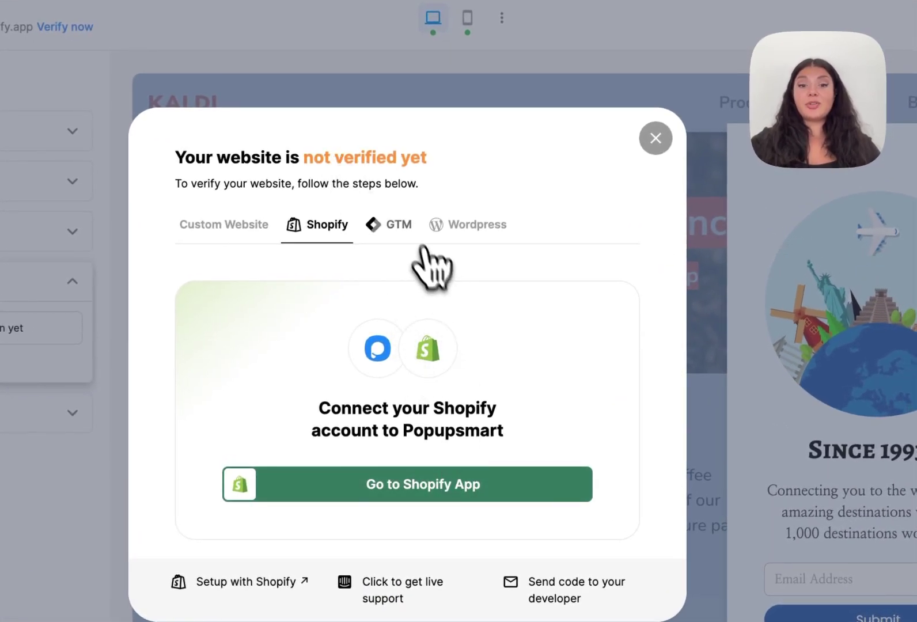
{"action": "left_click", "coordinate": [402, 224]}
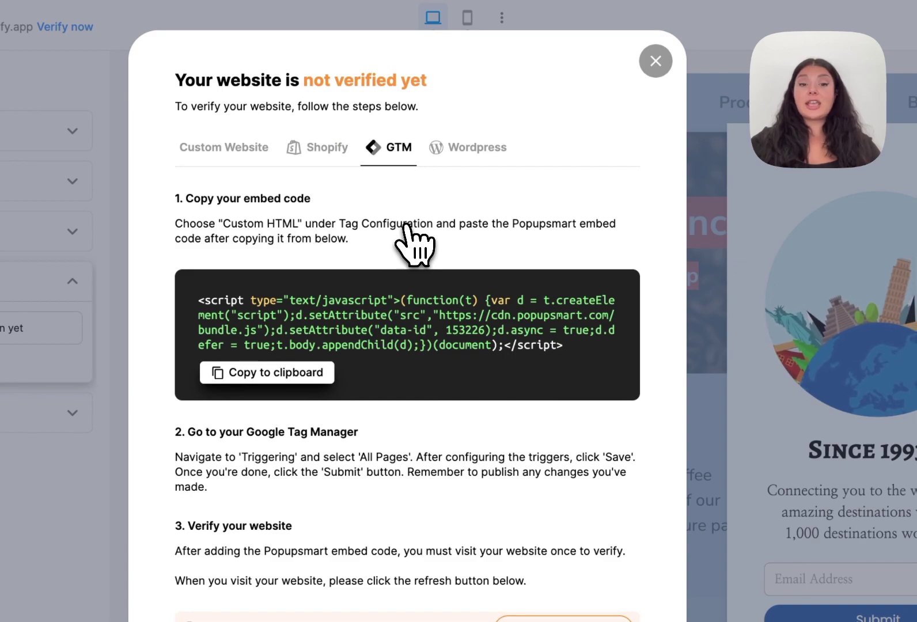
{"action": "left_click", "coordinate": [472, 151]}
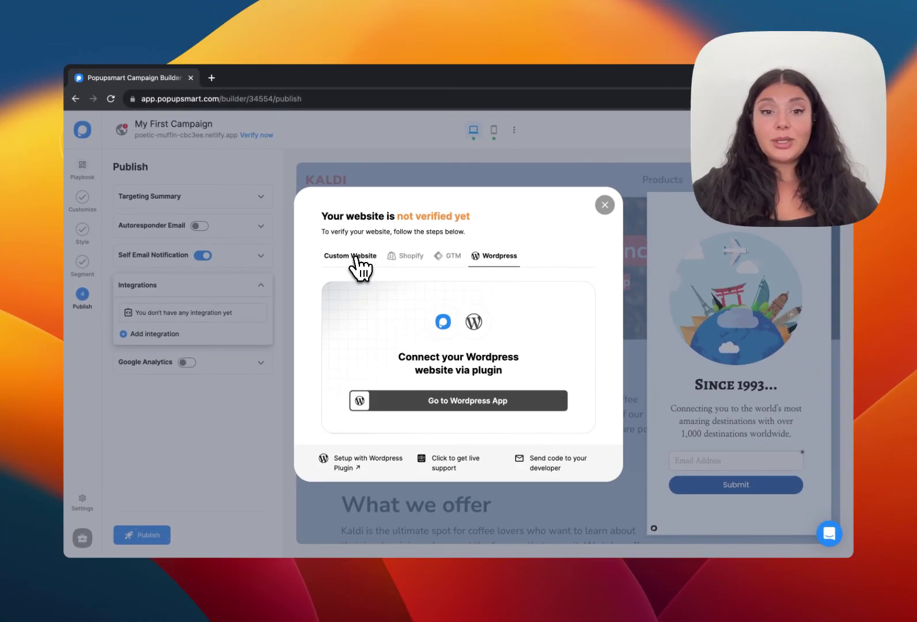
{"action": "left_click", "coordinate": [354, 257]}
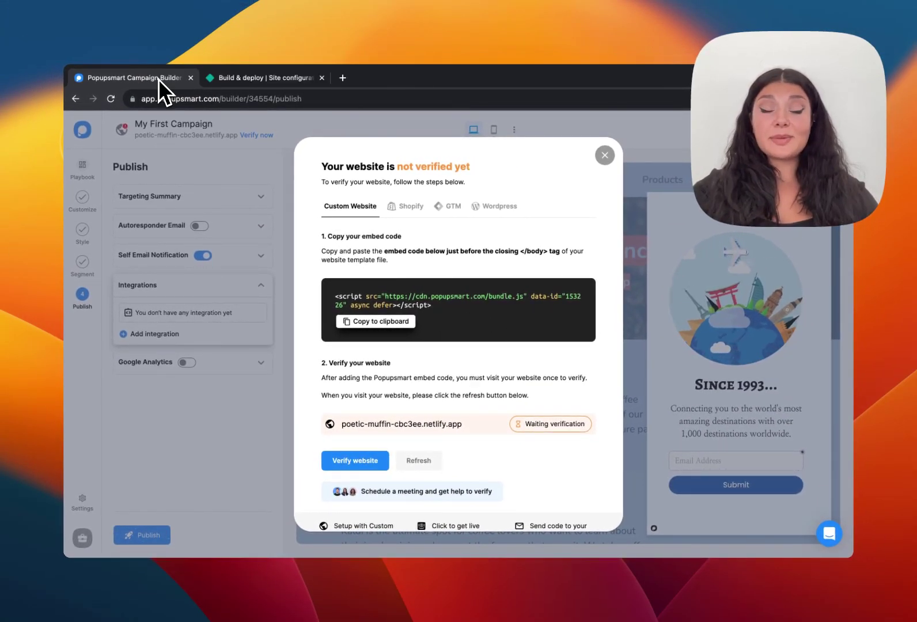
Add a Netlify snippet named 'ps' with the pasted Popupsmart script, inserted before </body>, and save it
{"action": "left_click", "coordinate": [239, 81]}
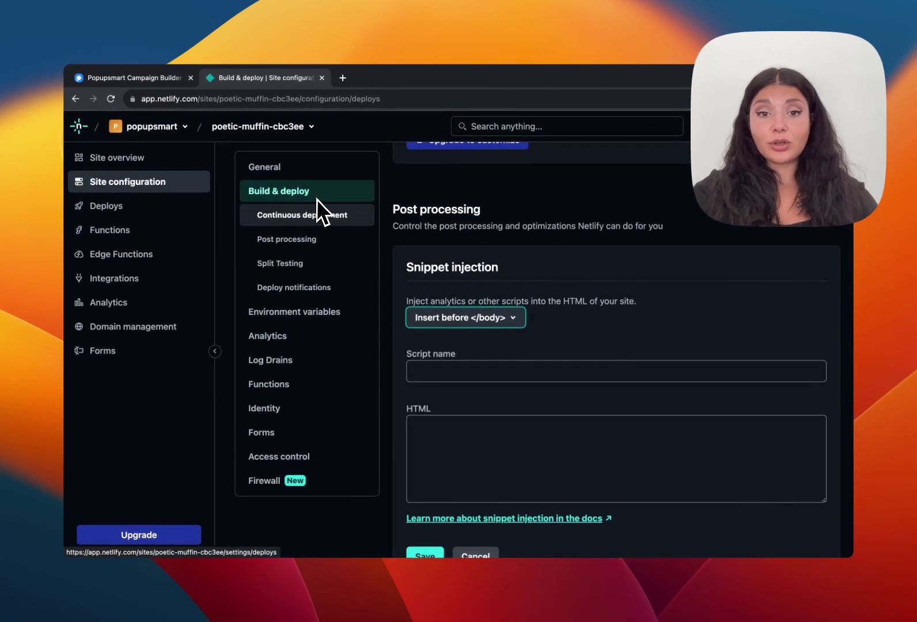
{"action": "scroll", "coordinate": [524, 288], "scroll_direction": "down", "scroll_amount": 2}
{"action": "left_click", "coordinate": [526, 305]}
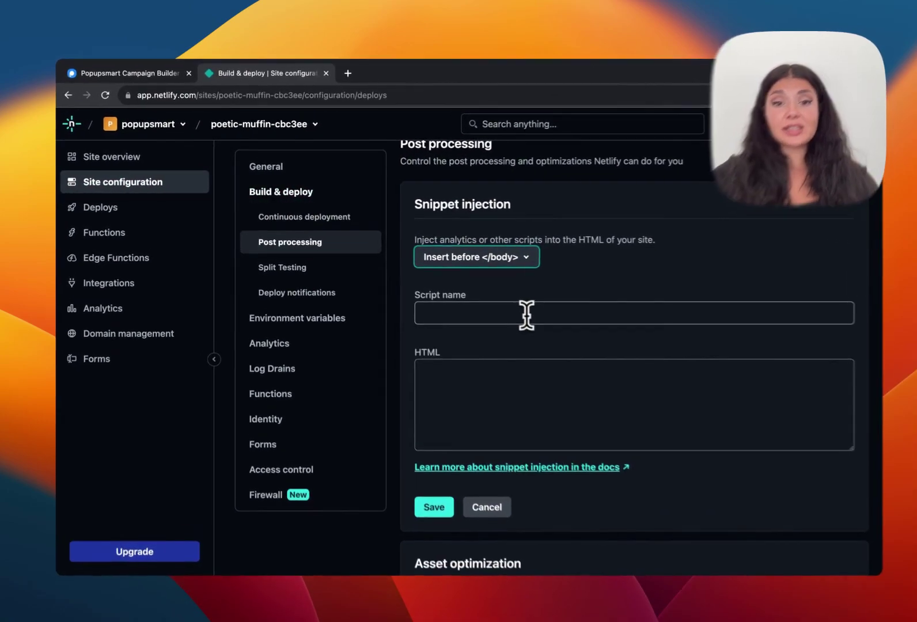
{"action": "type", "text": "ps"}
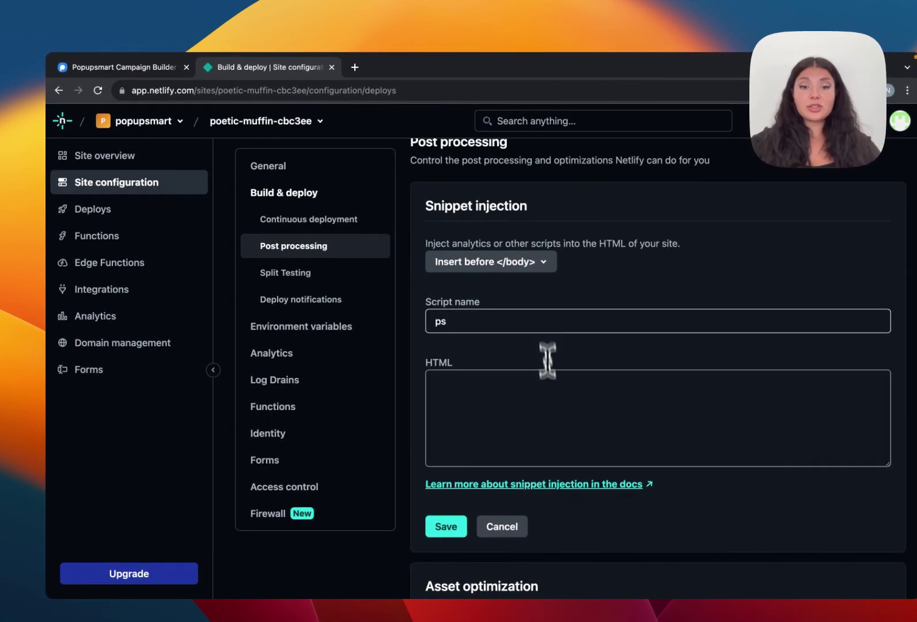
{"action": "left_click", "coordinate": [554, 420]}
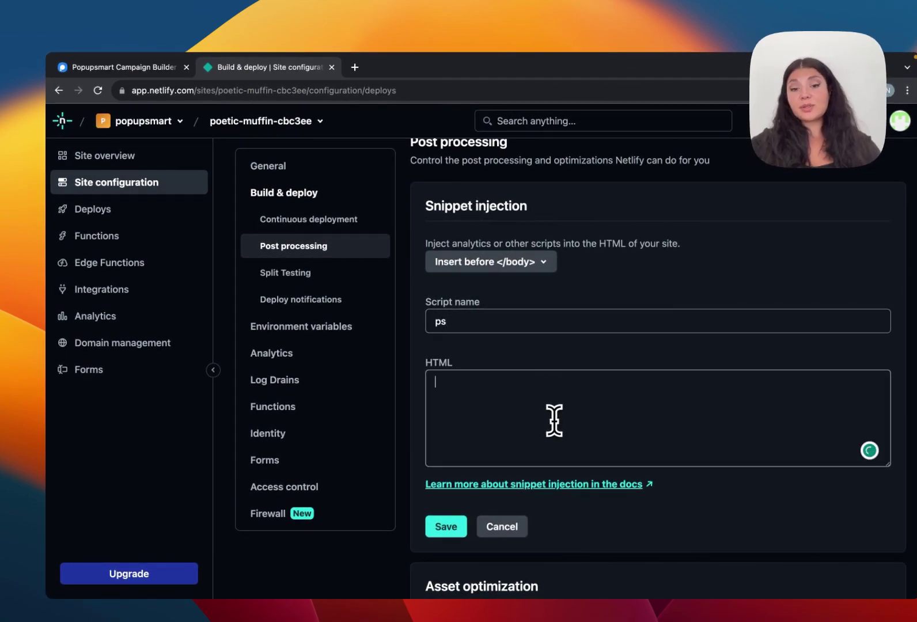
{"action": "type", "text": "<script src=\"https://cdn.popupsmart.com/bundle.js\" data-id=\"153226\" async defer></script>"}
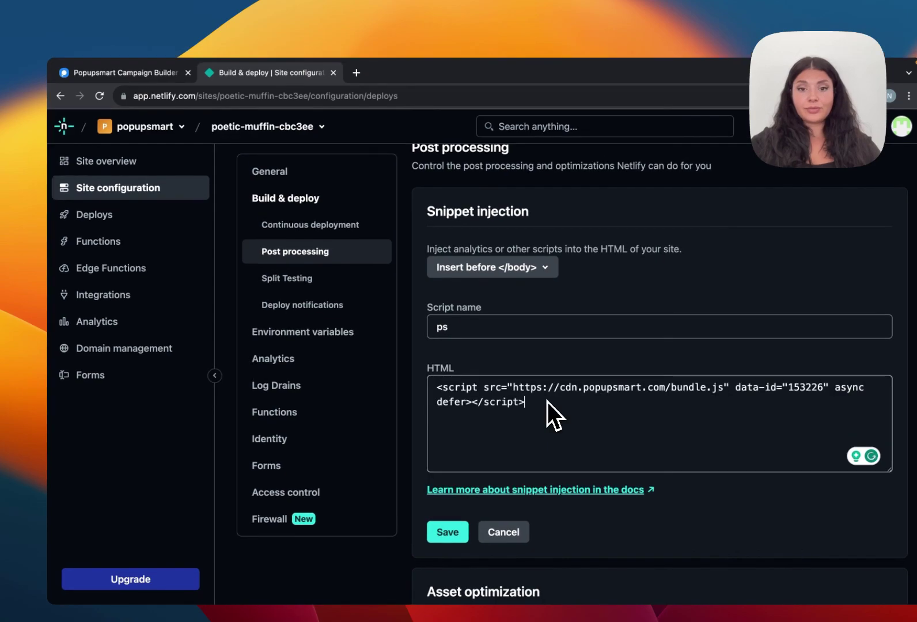
{"action": "left_click", "coordinate": [511, 268]}
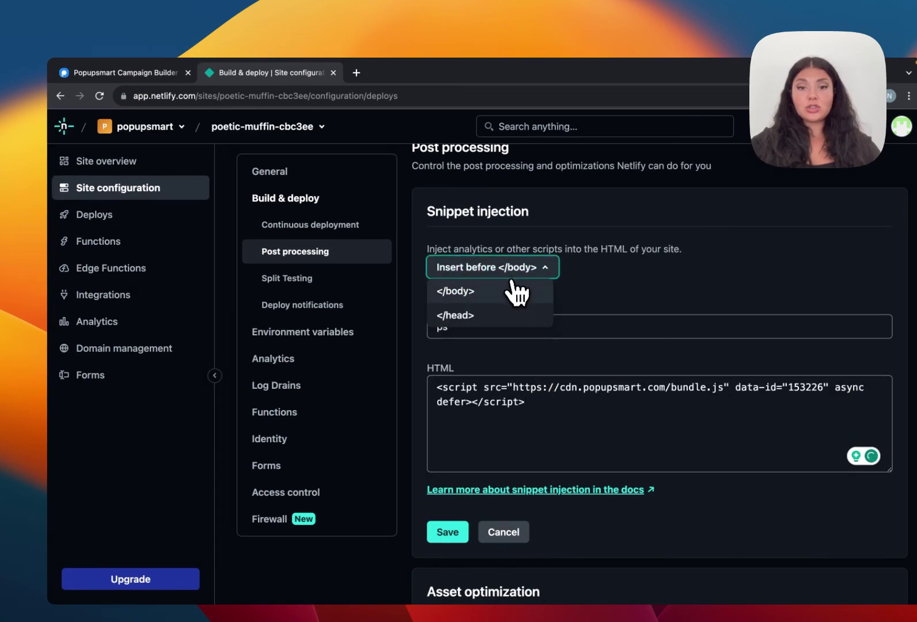
{"action": "left_click", "coordinate": [515, 295]}
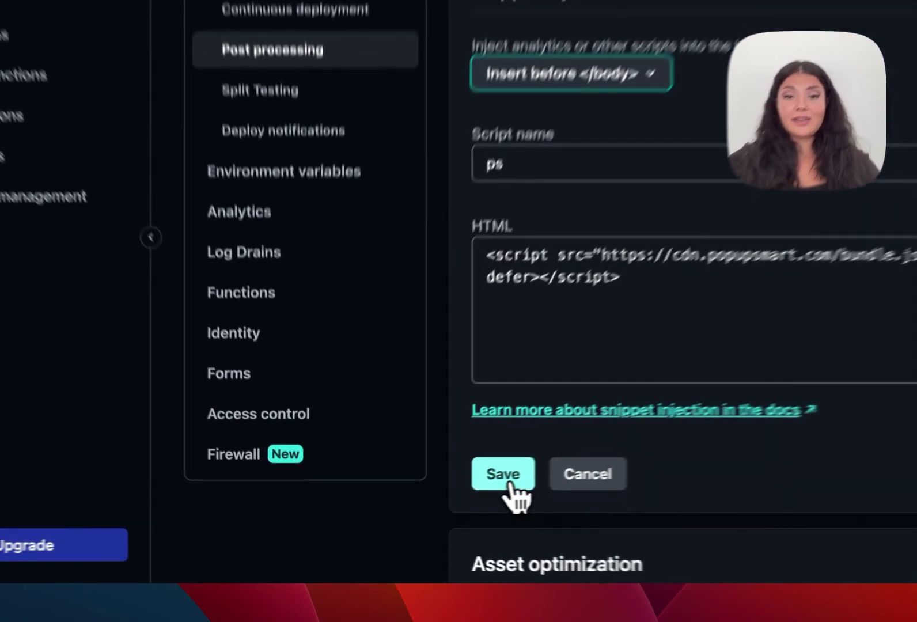
{"action": "left_click", "coordinate": [431, 494]}
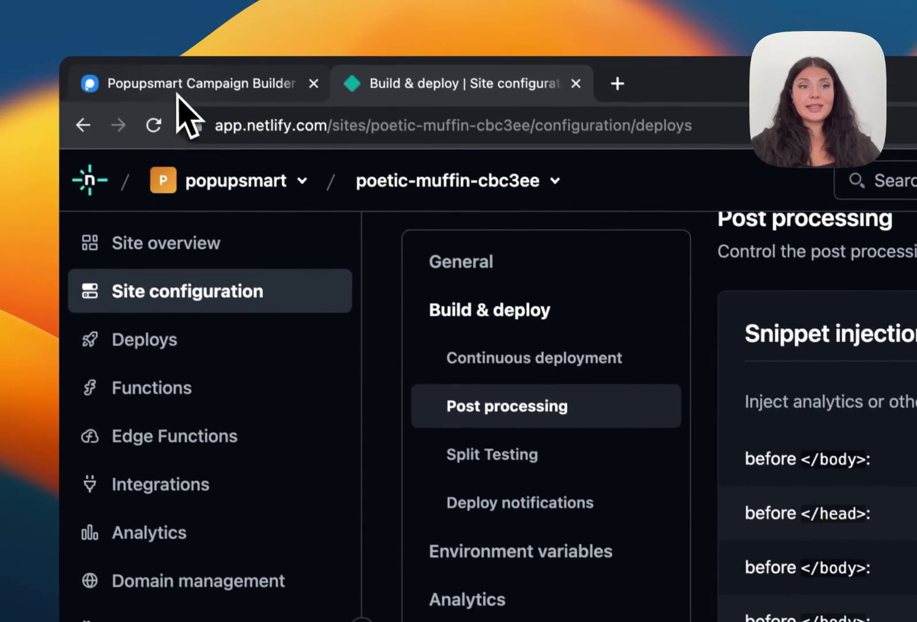
{"action": "left_click", "coordinate": [177, 92]}
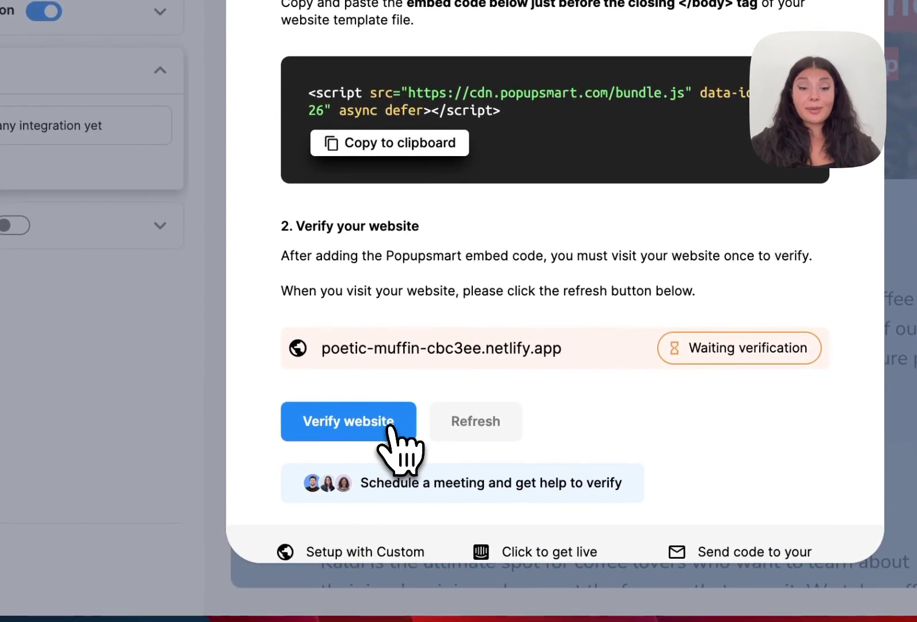
Verify the embed code on the Kaldi site and open the published campaign's live preview
{"action": "left_click", "coordinate": [389, 429]}
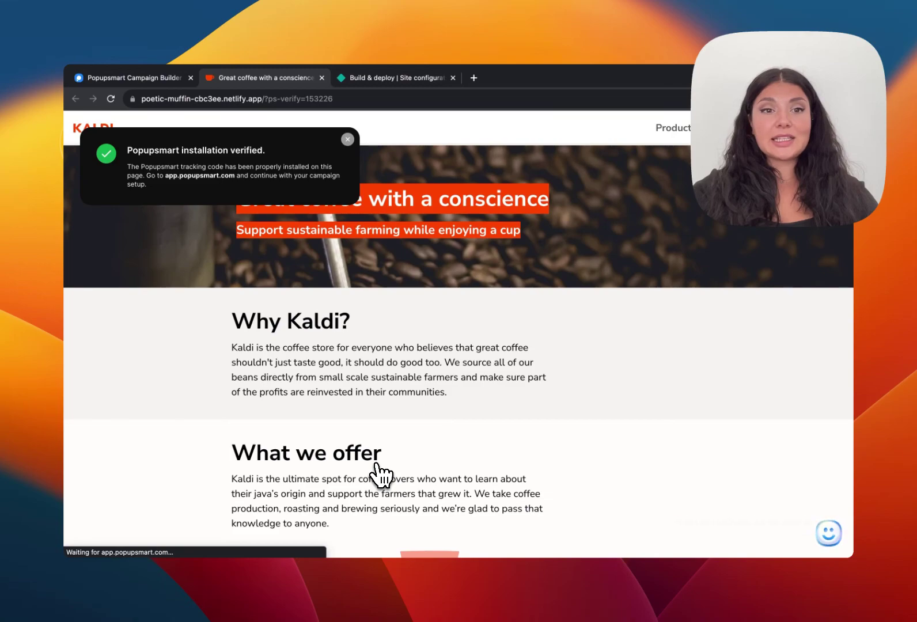
{"action": "key", "text": "ctrl+shift+Tab"}
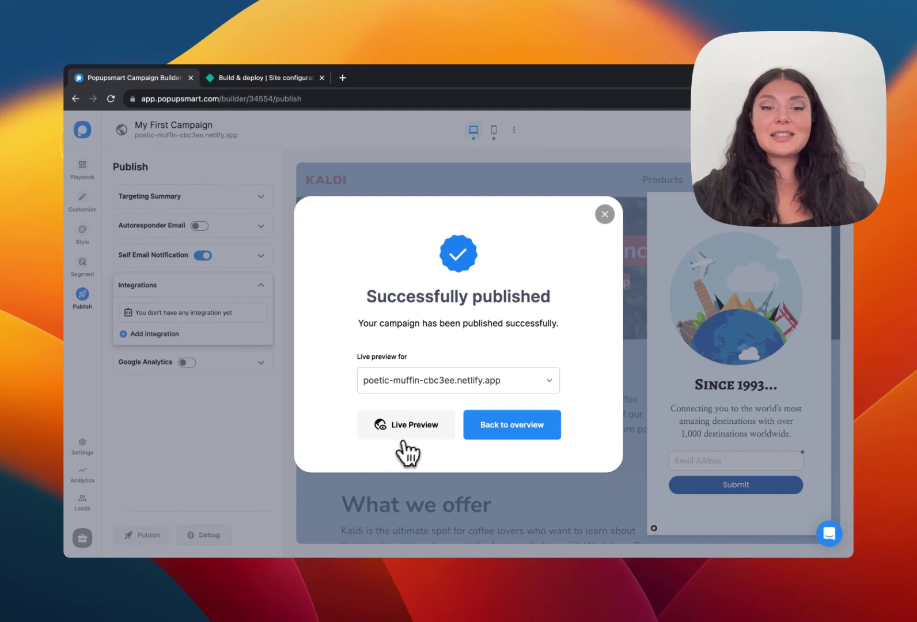
{"action": "left_click", "coordinate": [420, 427]}
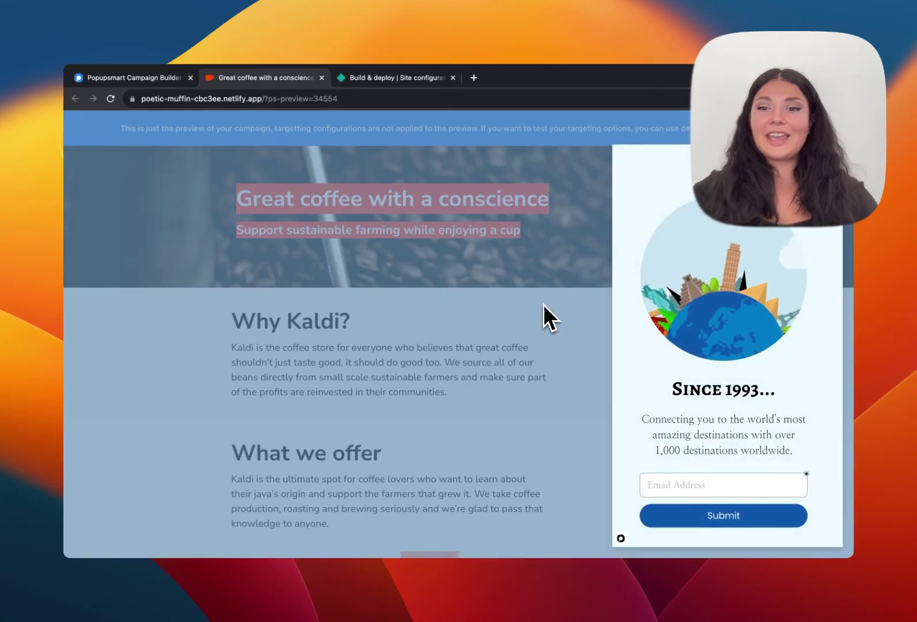